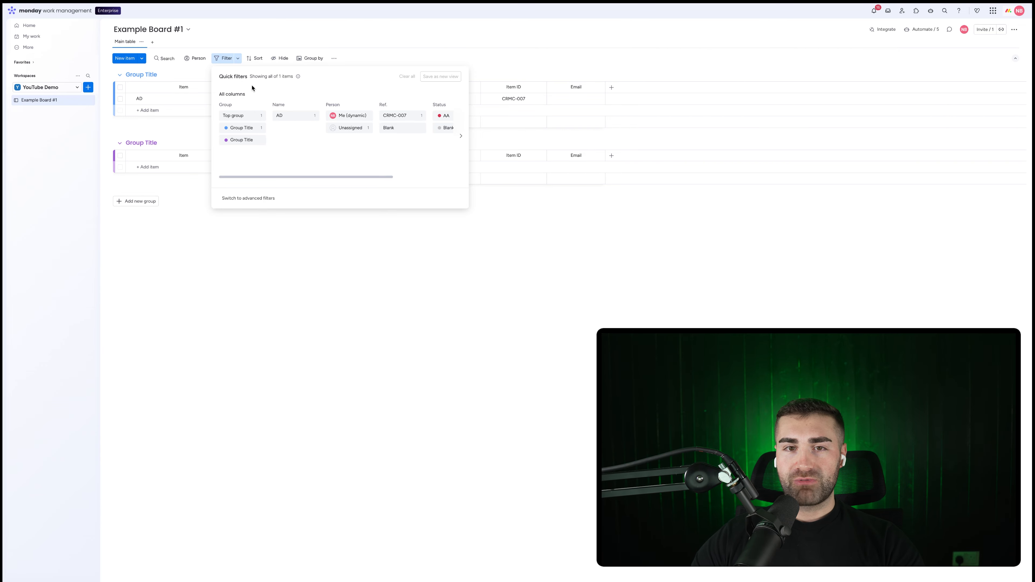
# - Look through the columns available in the quick filters and switch to the advanced filters
pyautogui.hscroll(5, 309, 117)
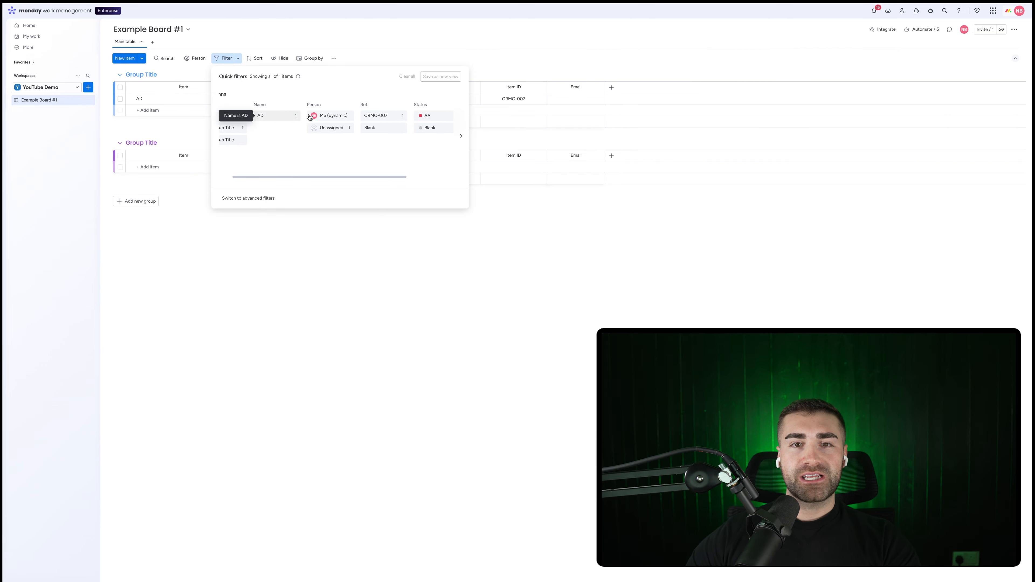
pyautogui.hscroll(-1, 309, 117)
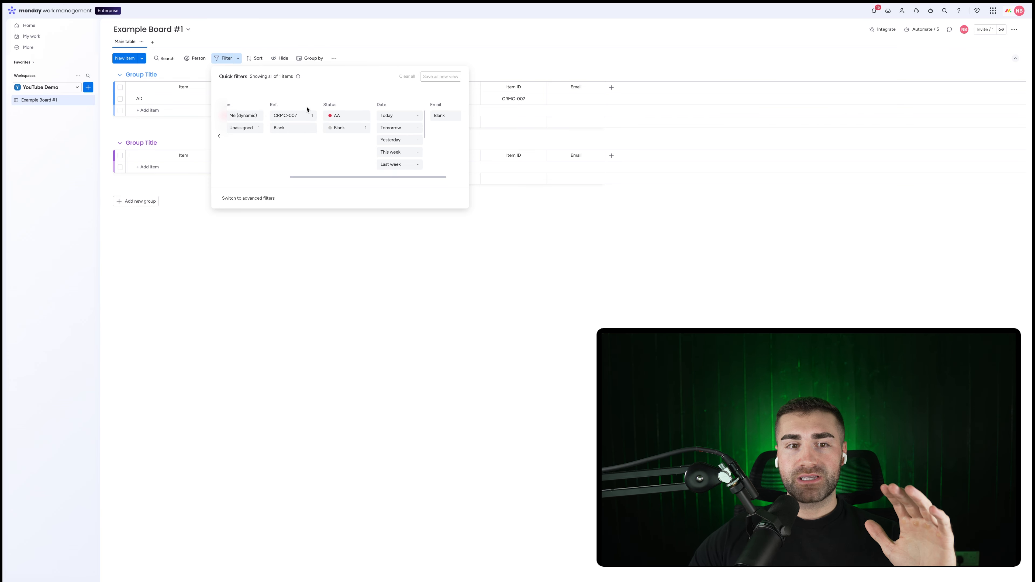
pyautogui.click(250, 199)
pyautogui.click(249, 204)
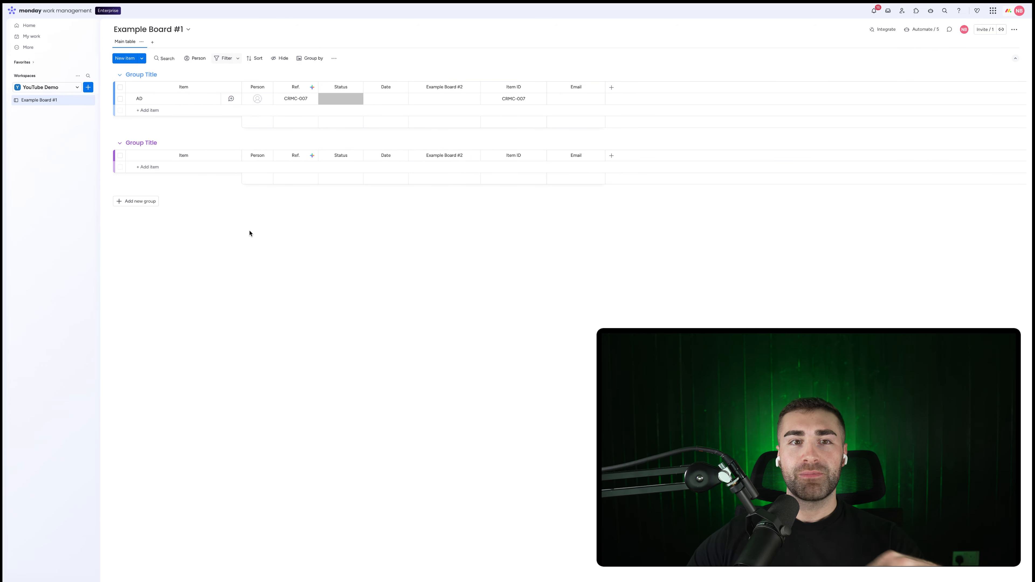
# - Turn on Filter with AI in the advanced filters and close the filter settings
pyautogui.click(238, 61)
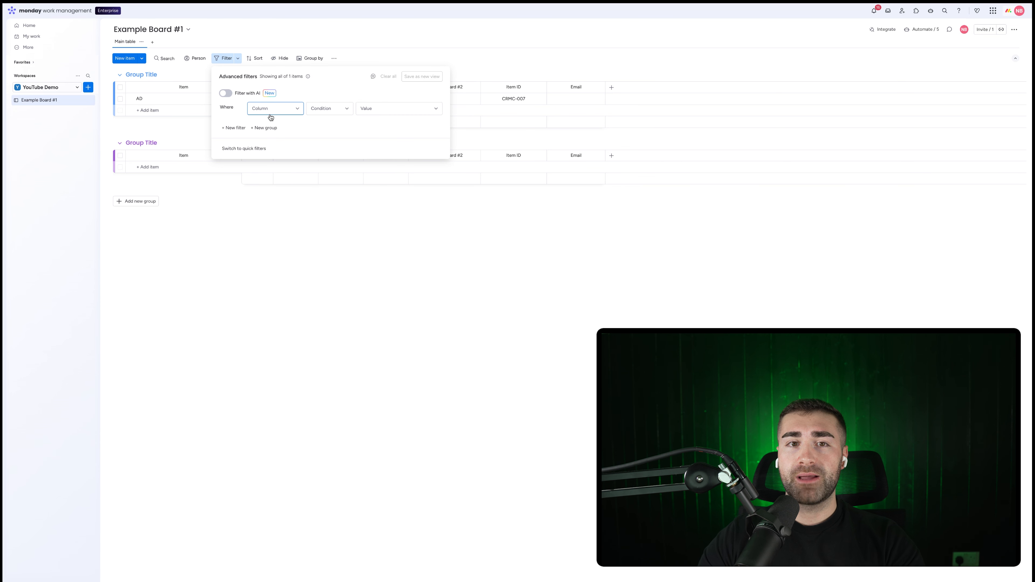
pyautogui.click(224, 94)
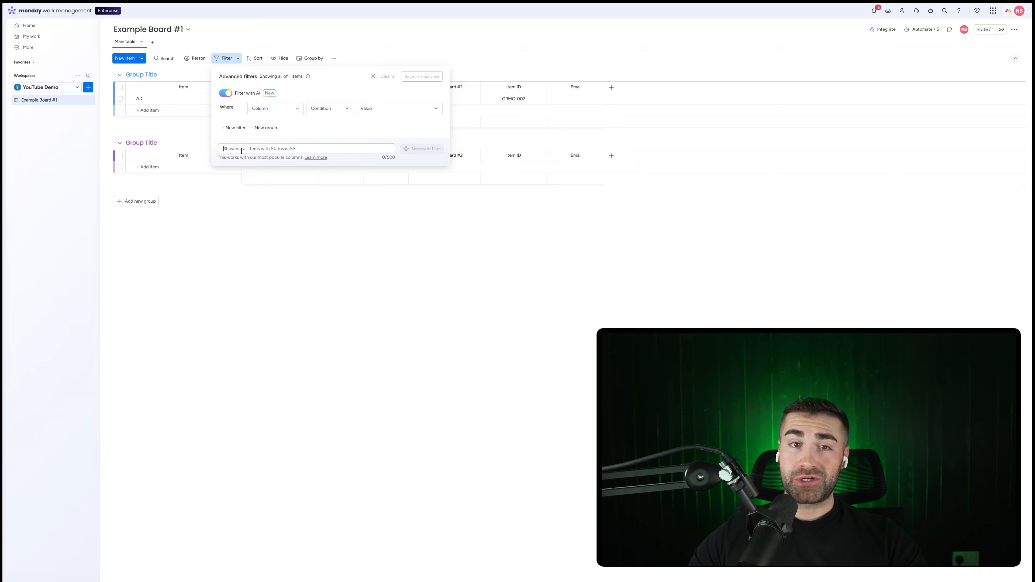
pyautogui.click(344, 255)
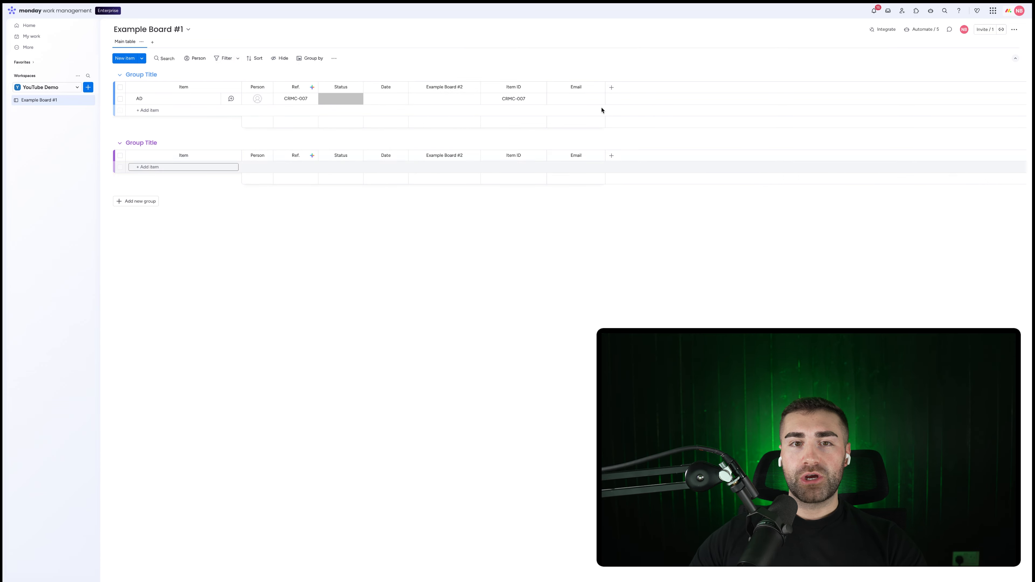
# - Add a Priority column and a Dropdown column after the Email column
pyautogui.click(610, 87)
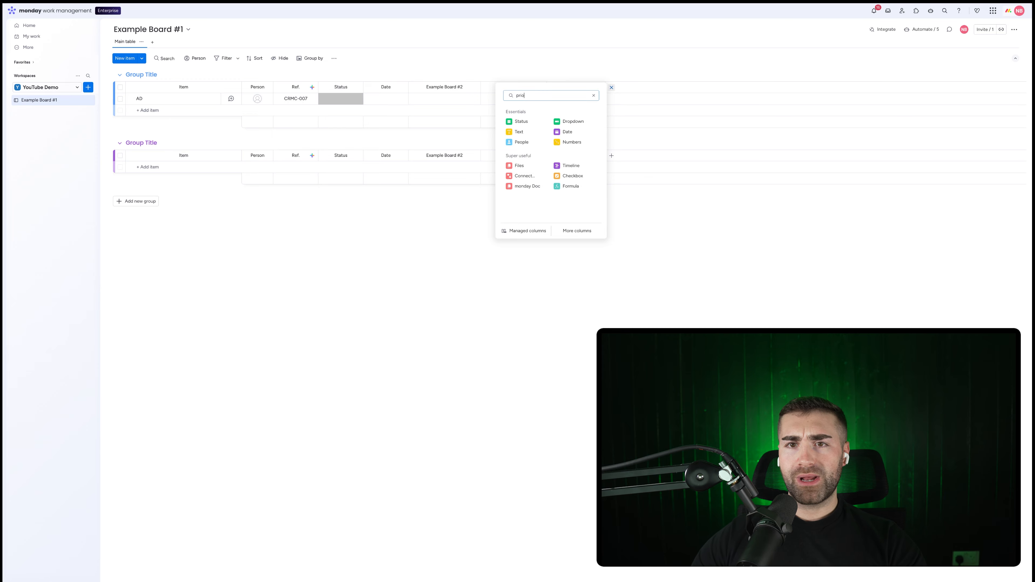
pyautogui.click(529, 122)
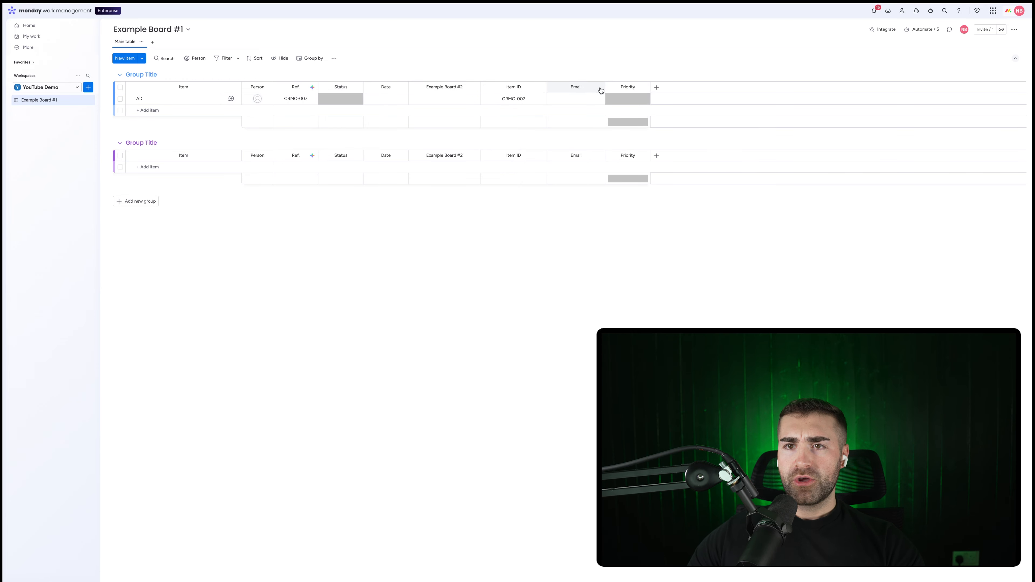
pyautogui.click(656, 88)
pyautogui.write('drop')
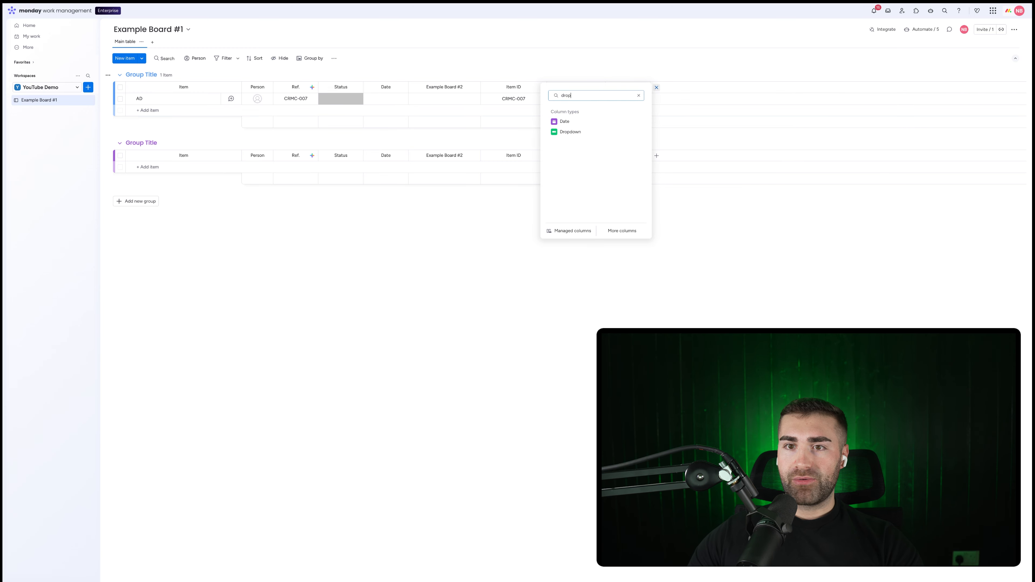
pyautogui.click(584, 132)
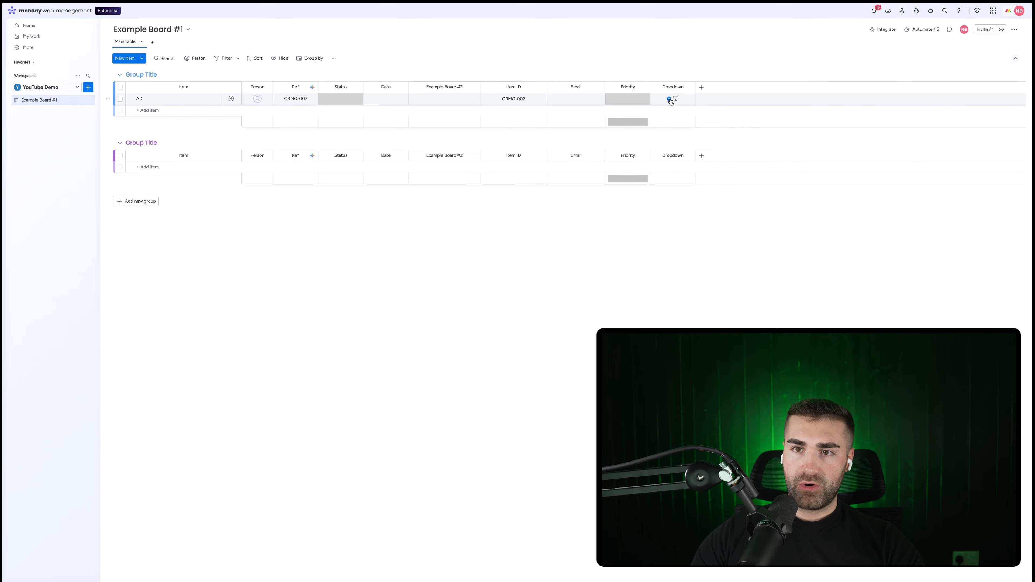
# - Give item AD the new Dropdown labels 1 and 2, and set its Priority to Critical
pyautogui.click(670, 101)
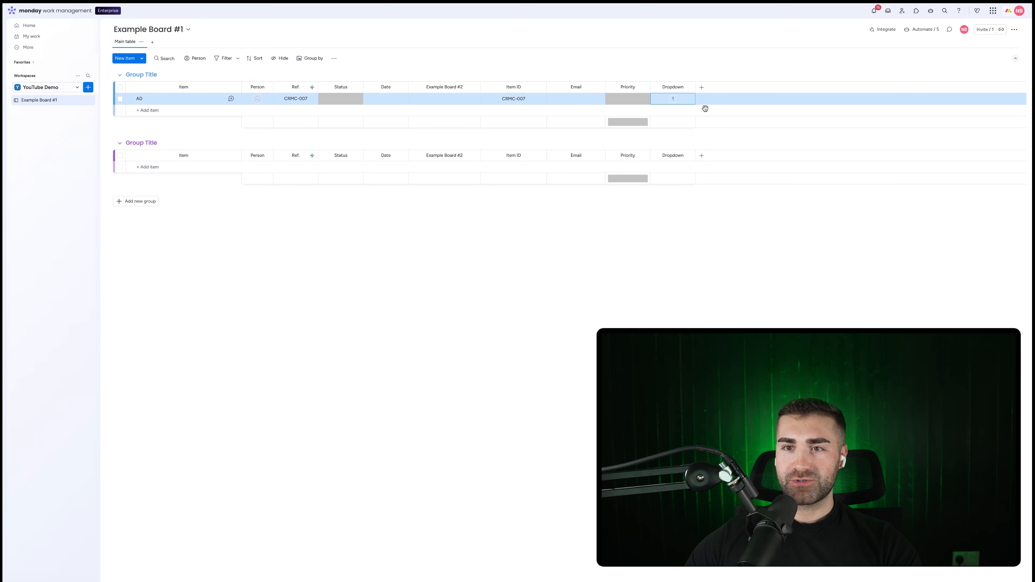
pyautogui.write('2')
pyautogui.press('Return')
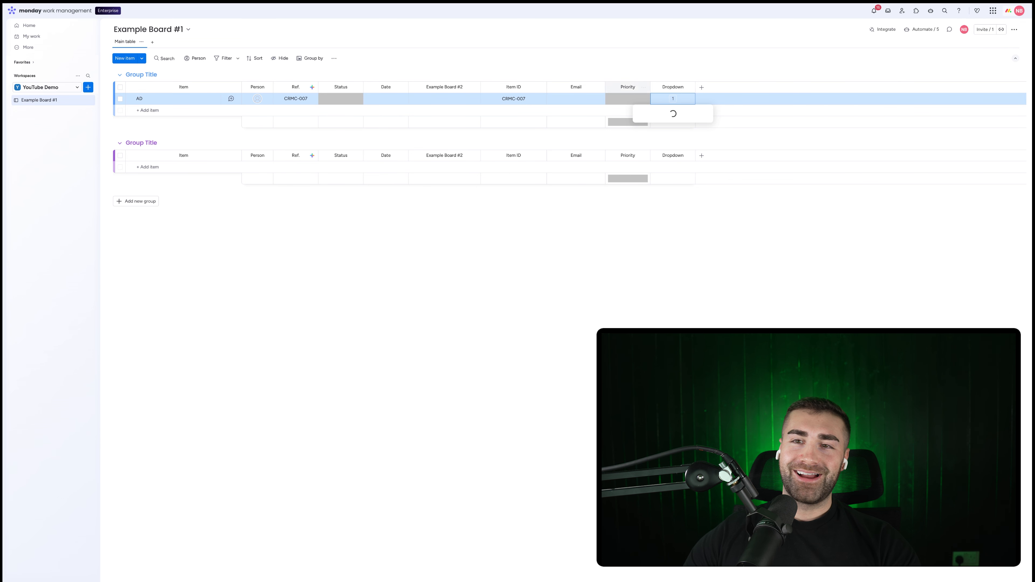
pyautogui.click(587, 69)
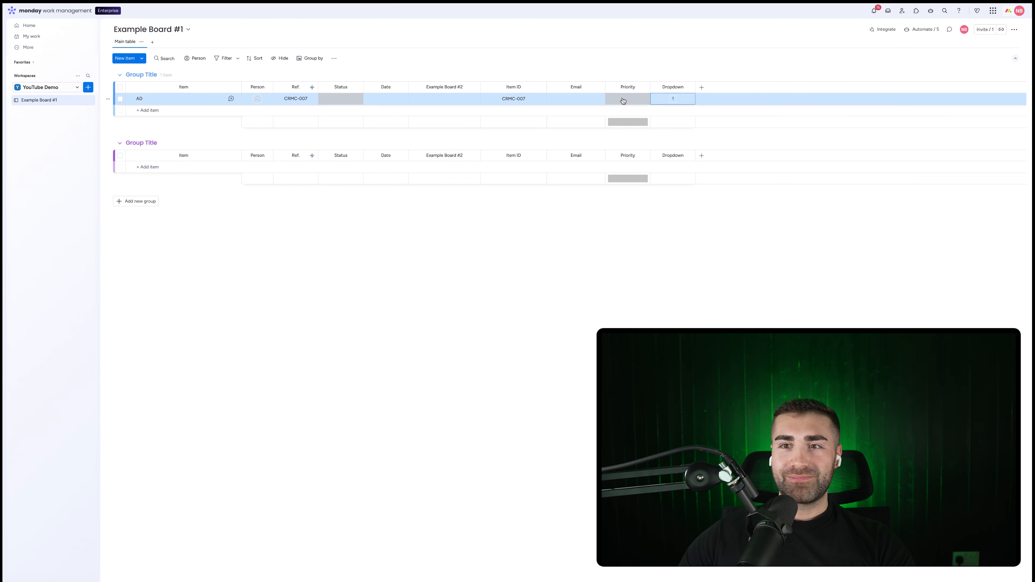
pyautogui.click(684, 104)
pyautogui.click(663, 56)
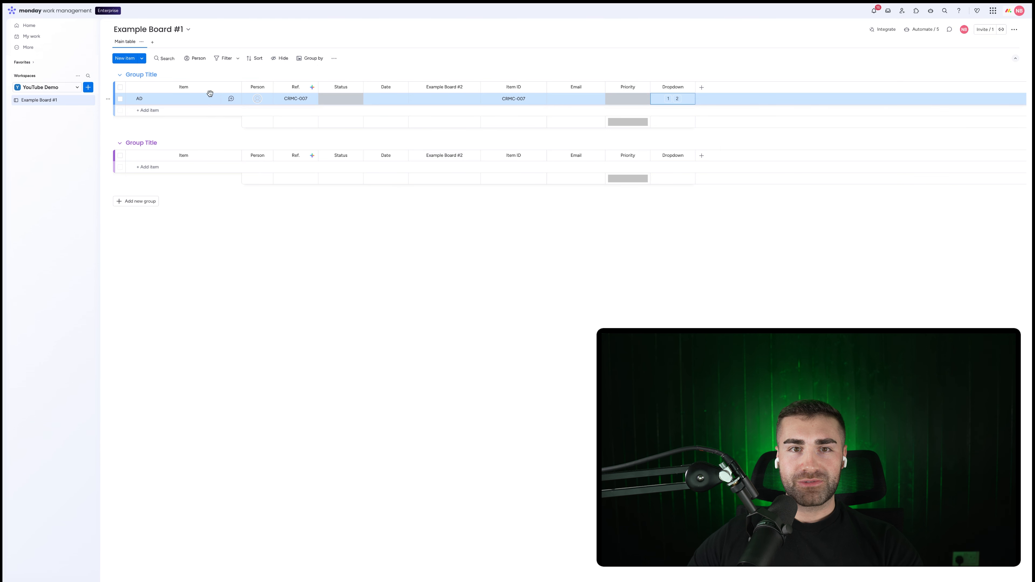
pyautogui.click(627, 100)
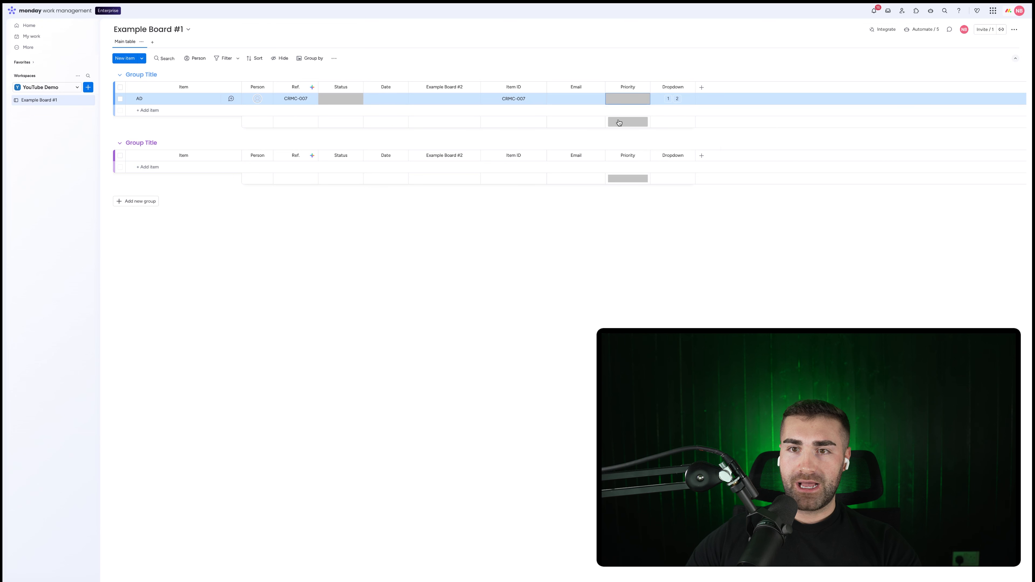
pyautogui.click(621, 119)
# - Add two new labels, 2 and Yes, to the Status column
pyautogui.click(346, 99)
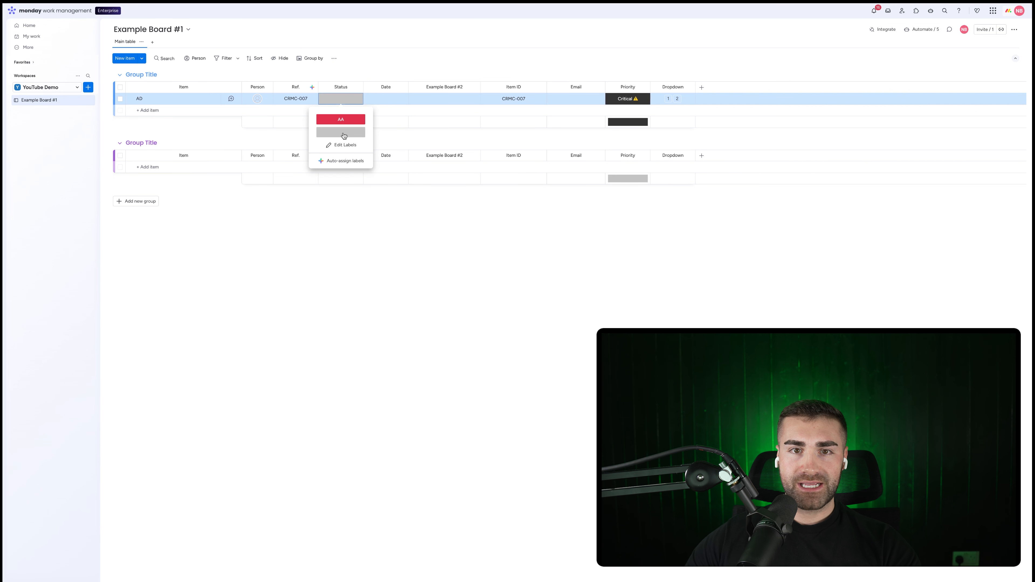
pyautogui.click(346, 146)
pyautogui.click(339, 146)
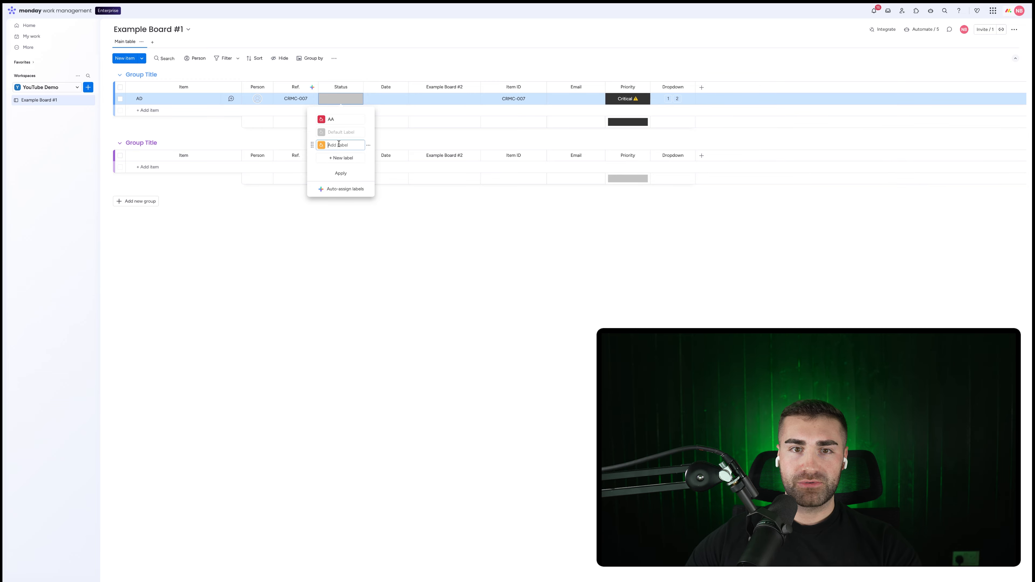
pyautogui.write('2')
pyautogui.click(338, 158)
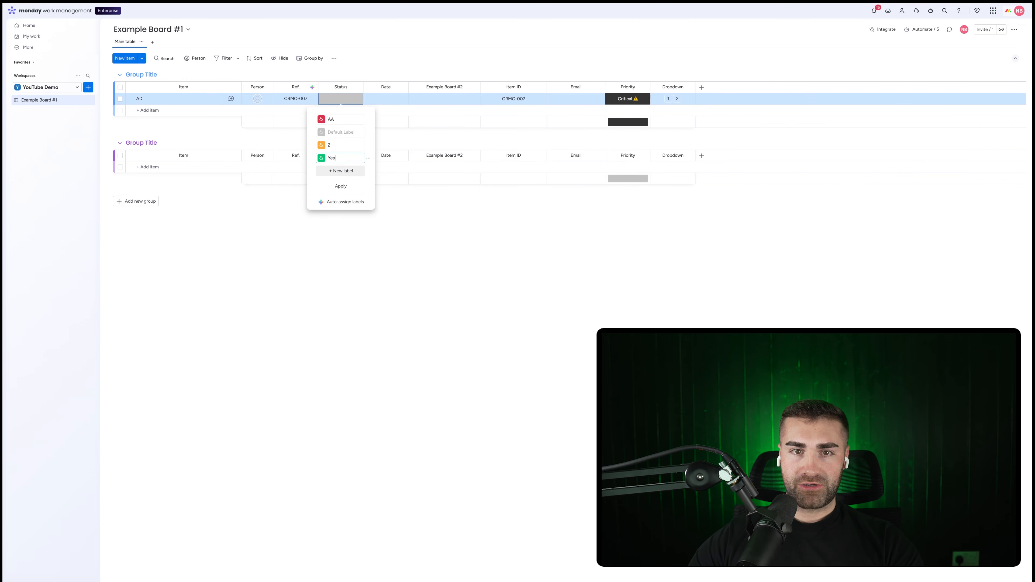
pyautogui.click(159, 190)
# - Add two items, both named a, to the second group
pyautogui.click(156, 165)
pyautogui.write('a')
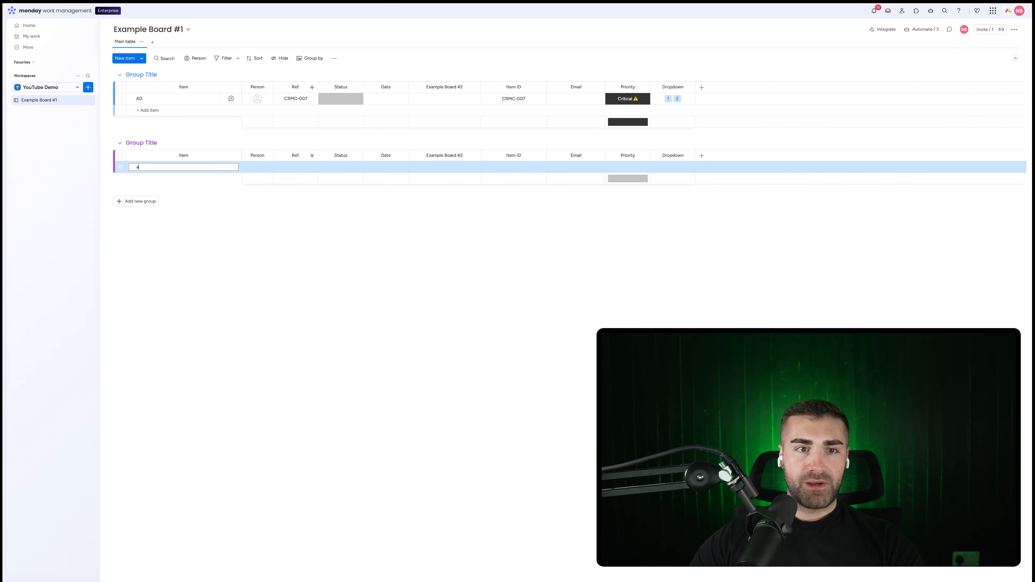
pyautogui.press('Return')
pyautogui.write('a')
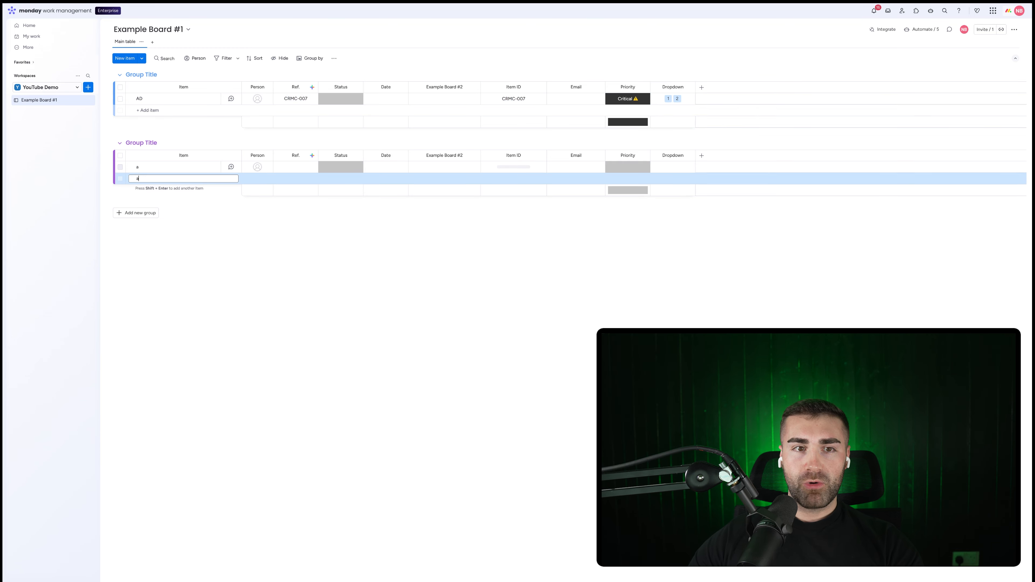
pyautogui.press('Return')
# - Set the Status of the first new item to AA and of the second to Yes
pyautogui.click(343, 168)
pyautogui.click(340, 184)
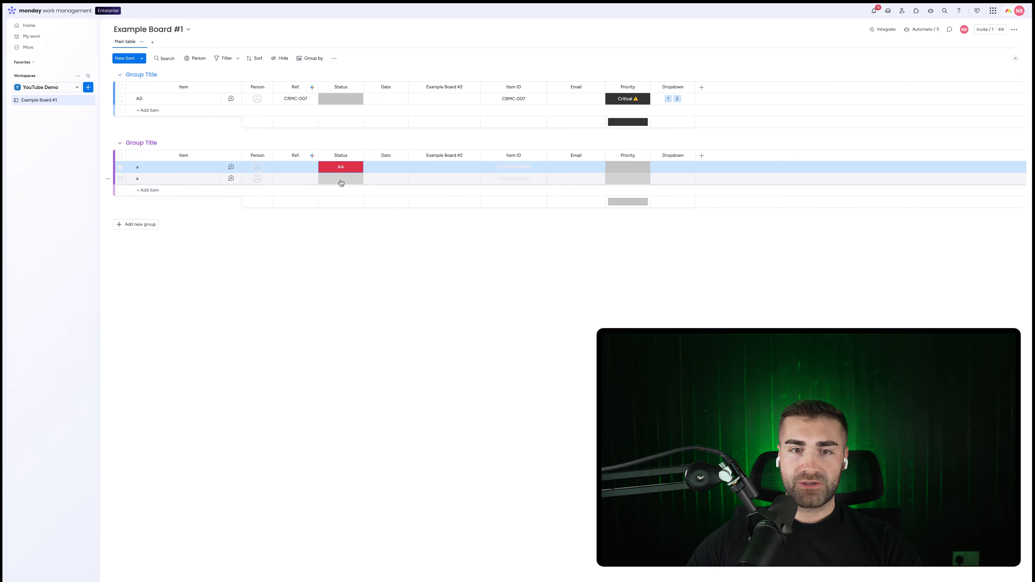
pyautogui.click(341, 180)
pyautogui.click(341, 238)
# - Set the first new item to Priority Medium and Dropdown 2, and the second to Dropdown 1 and Priority Low
pyautogui.click(627, 166)
pyautogui.click(629, 213)
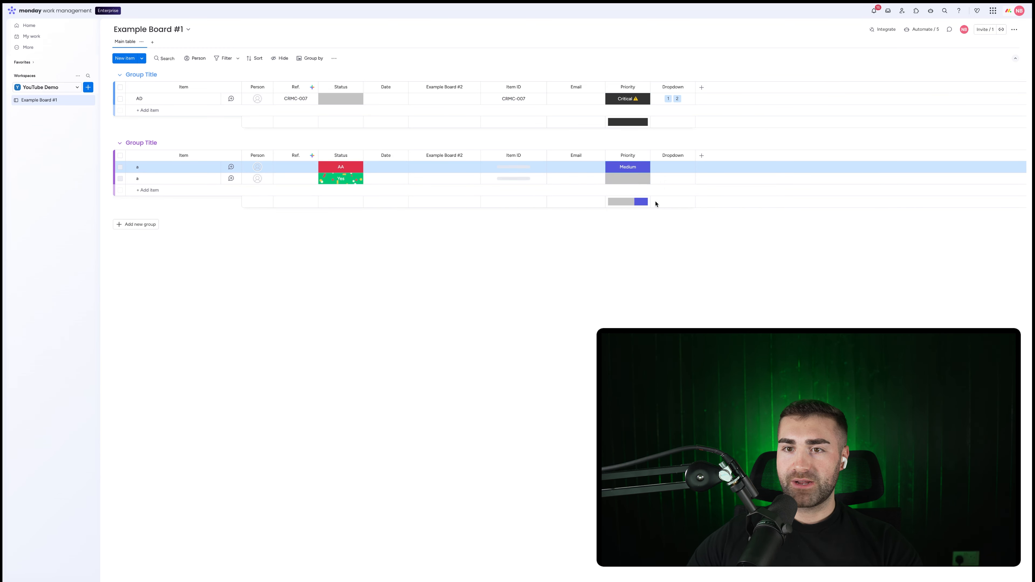
pyautogui.click(673, 169)
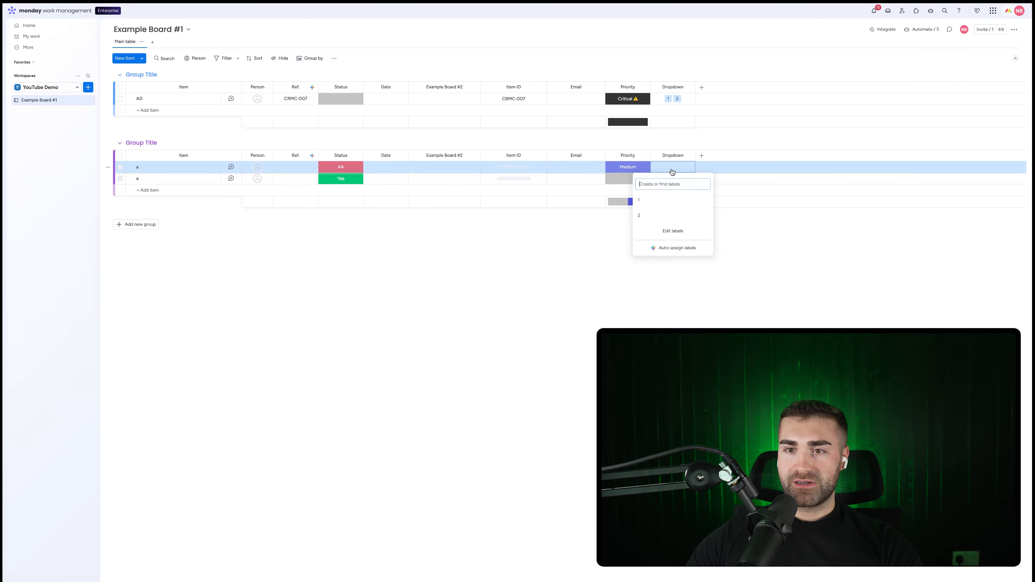
pyautogui.click(639, 215)
pyautogui.click(553, 238)
pyautogui.click(627, 183)
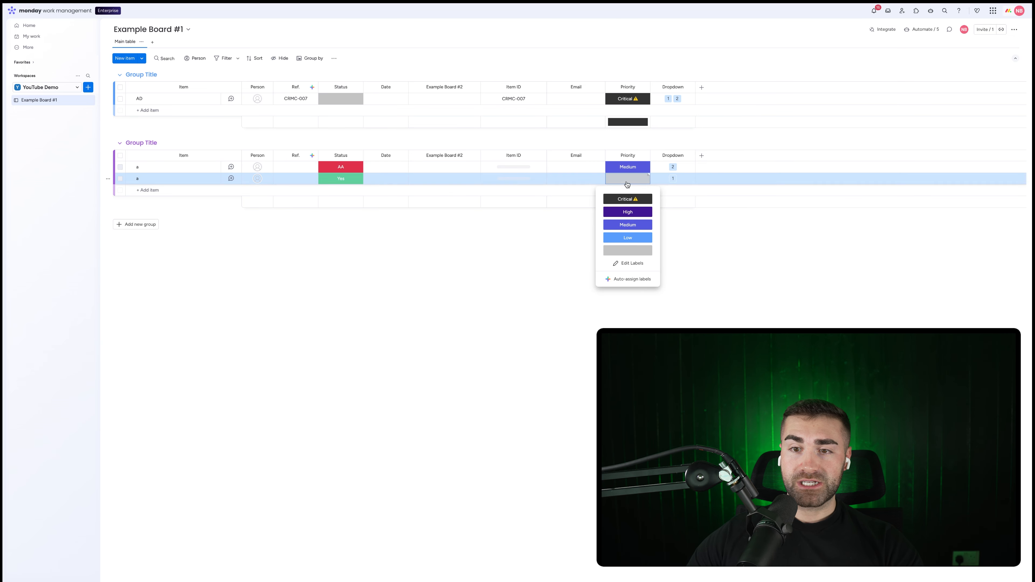
pyautogui.click(628, 238)
# - Set the Status of item AD to 2
pyautogui.click(341, 99)
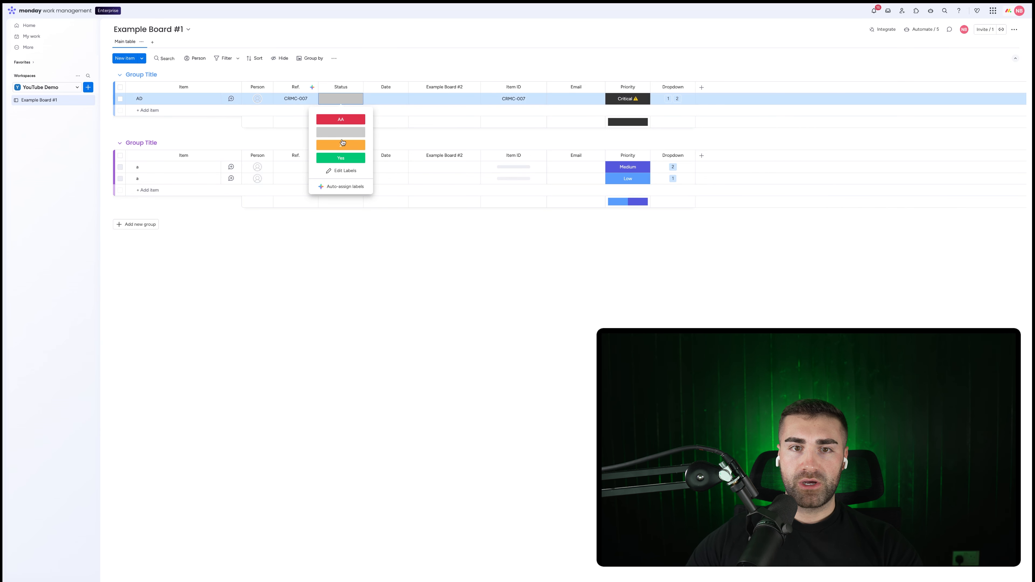
pyautogui.click(343, 143)
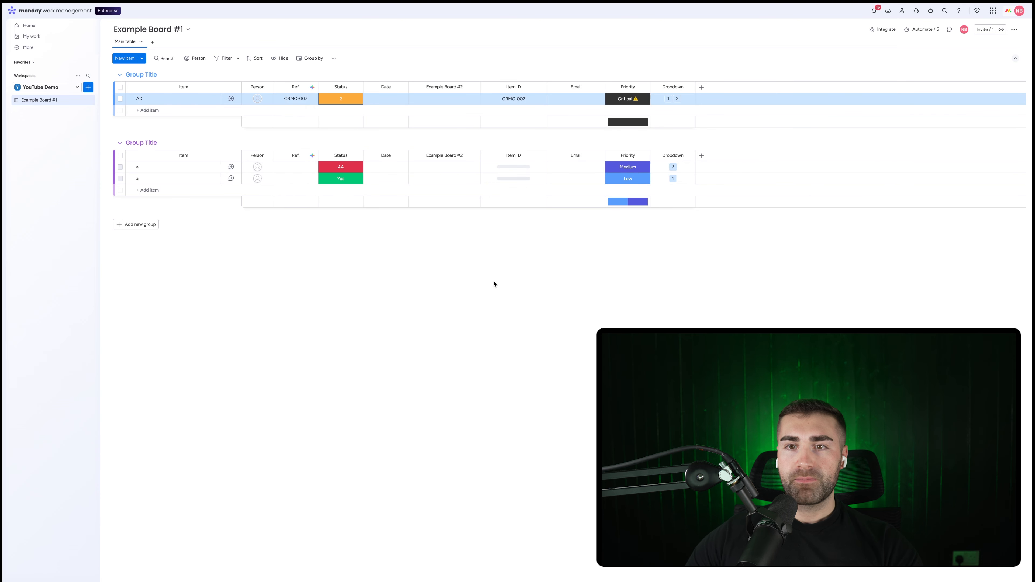
# - Reopen the advanced filters and turn off Filter with AI
pyautogui.click(239, 61)
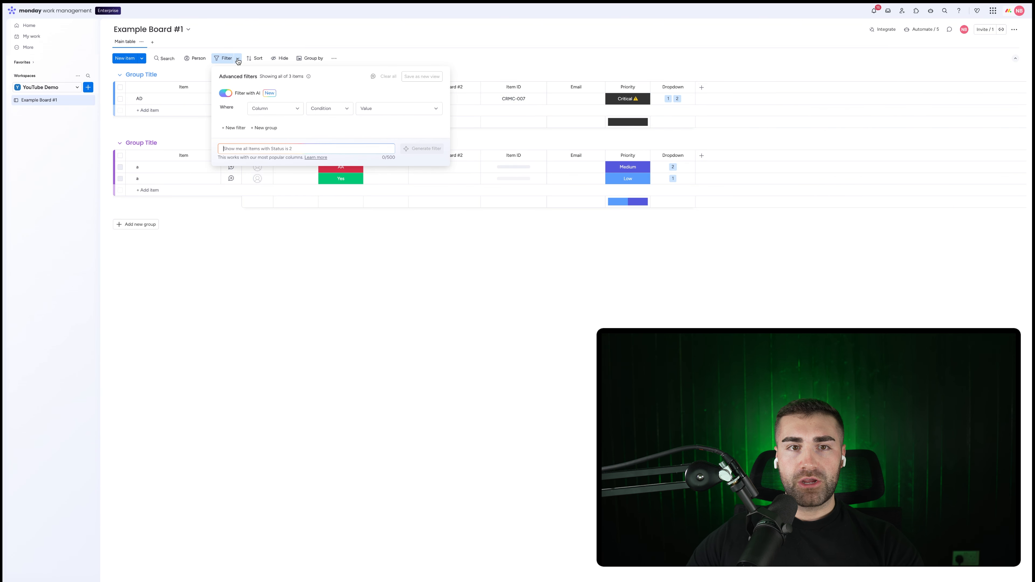
pyautogui.click(227, 94)
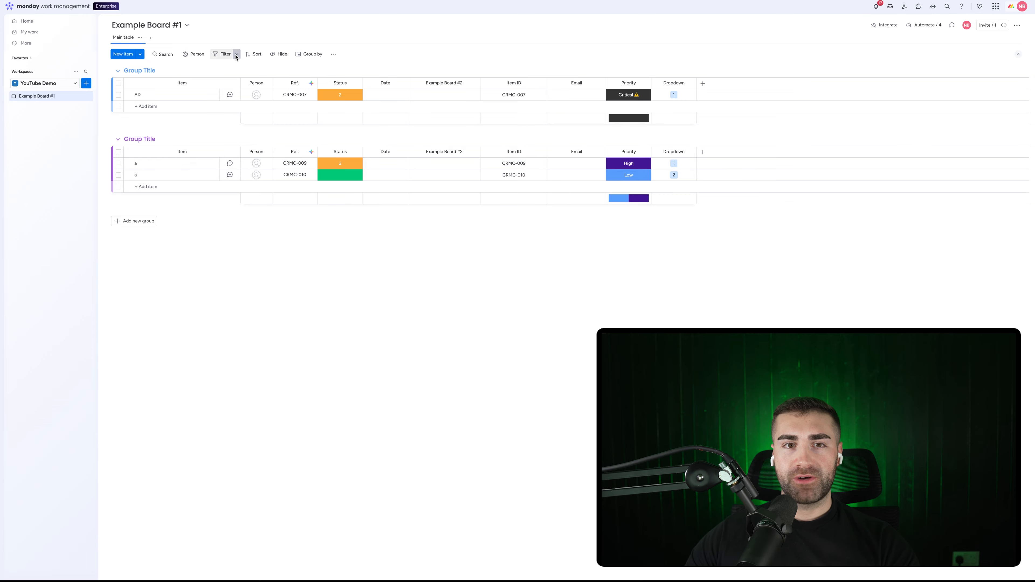
# - Reopen the advanced filters and choose Priority as the filter column
pyautogui.click(225, 54)
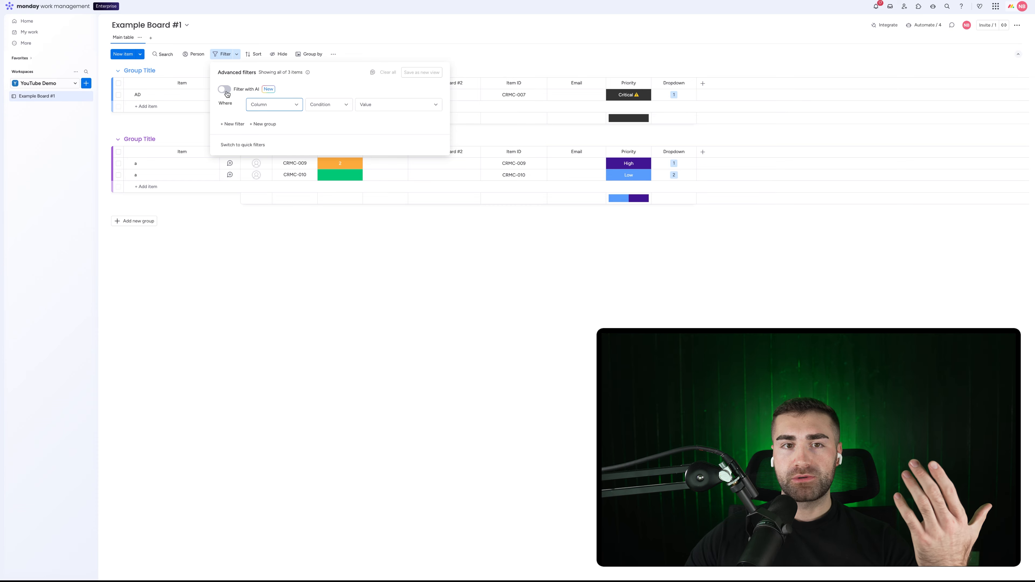
pyautogui.click(270, 107)
pyautogui.scroll(-3, 277, 149)
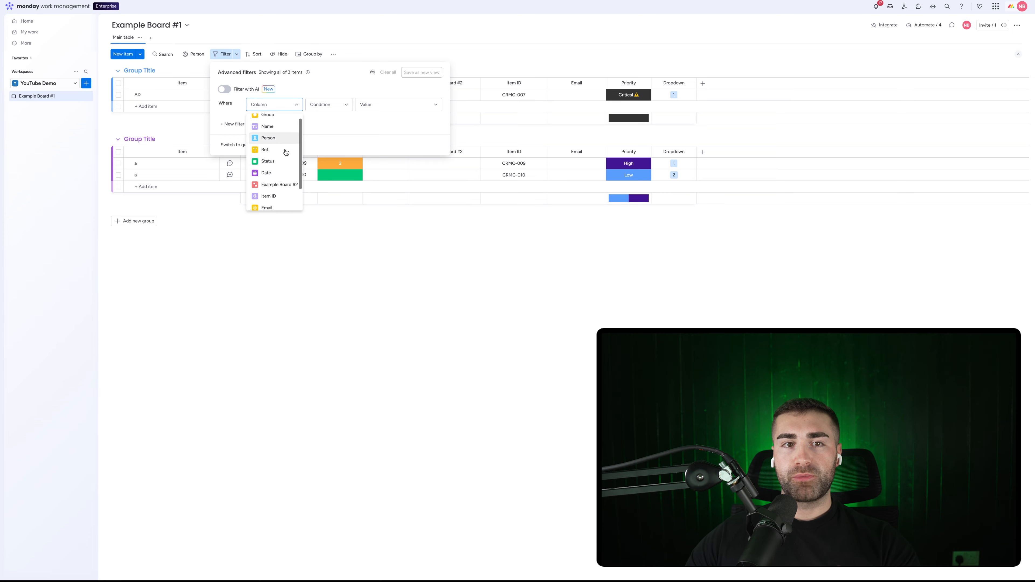
pyautogui.scroll(3, 277, 149)
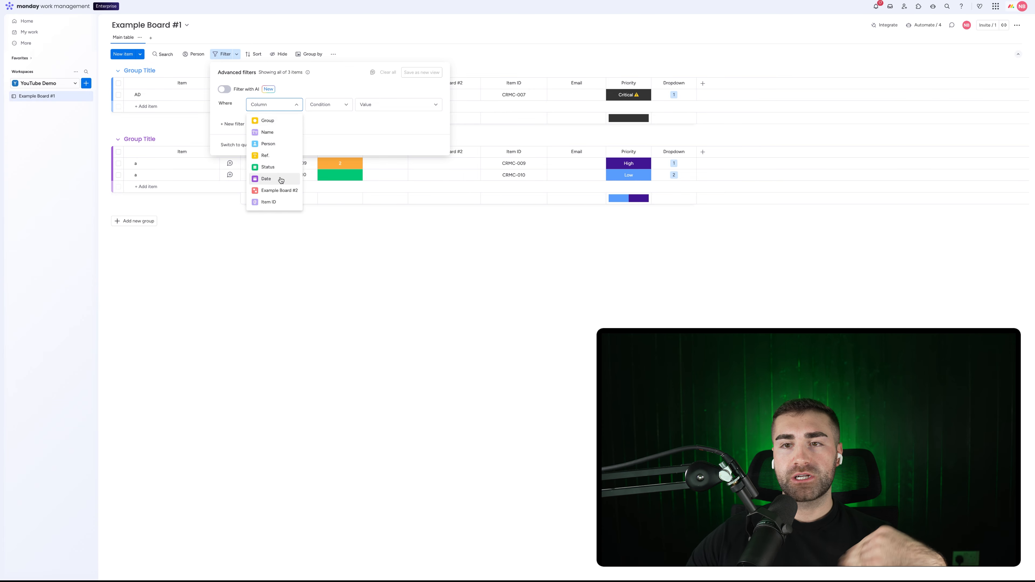
pyautogui.scroll(-3, 280, 182)
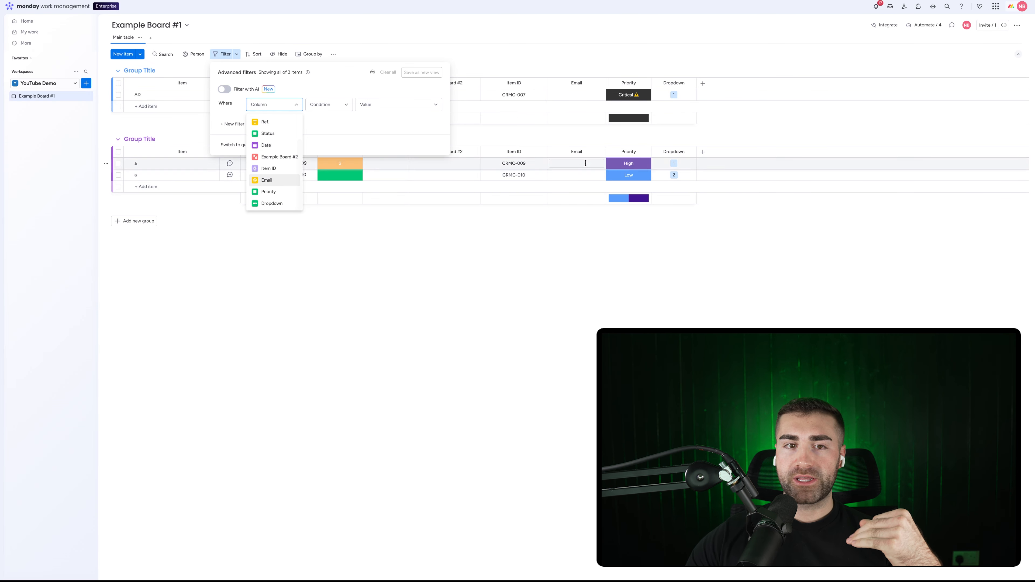
pyautogui.scroll(1, 282, 134)
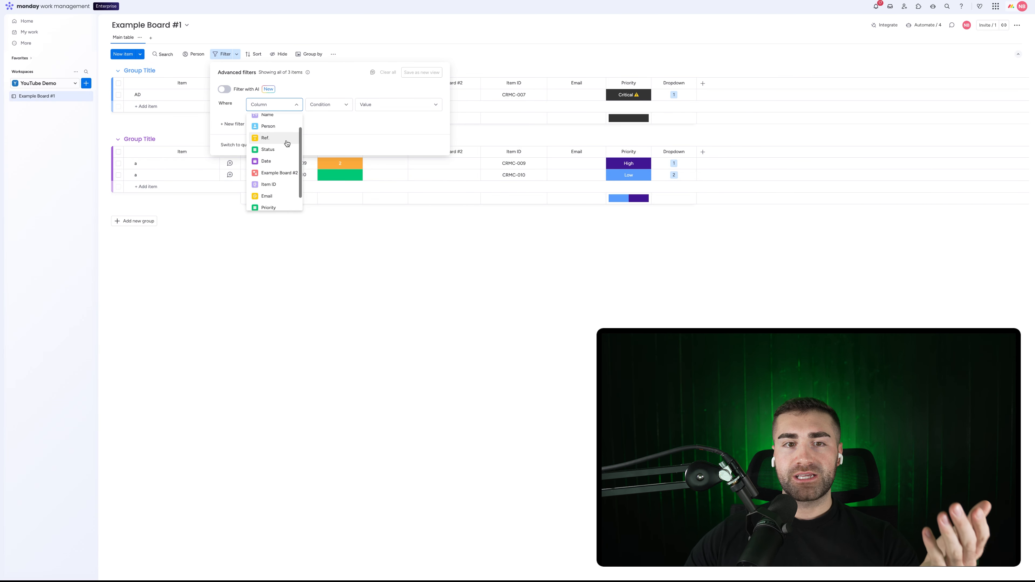
pyautogui.scroll(-1, 286, 143)
pyautogui.click(269, 196)
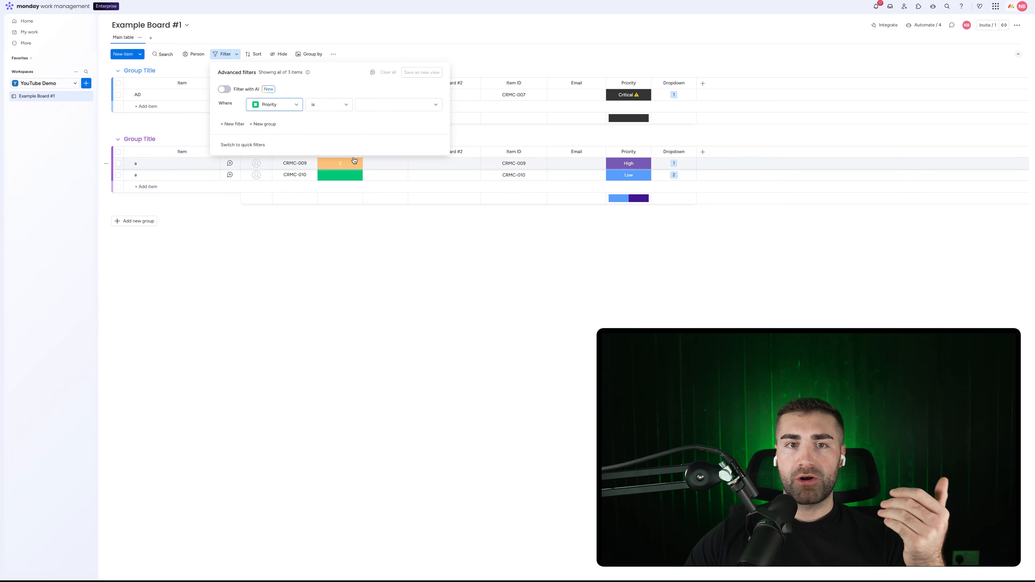
# - Filter the board for items whose Priority is Critical and close the filter settings
pyautogui.click(324, 107)
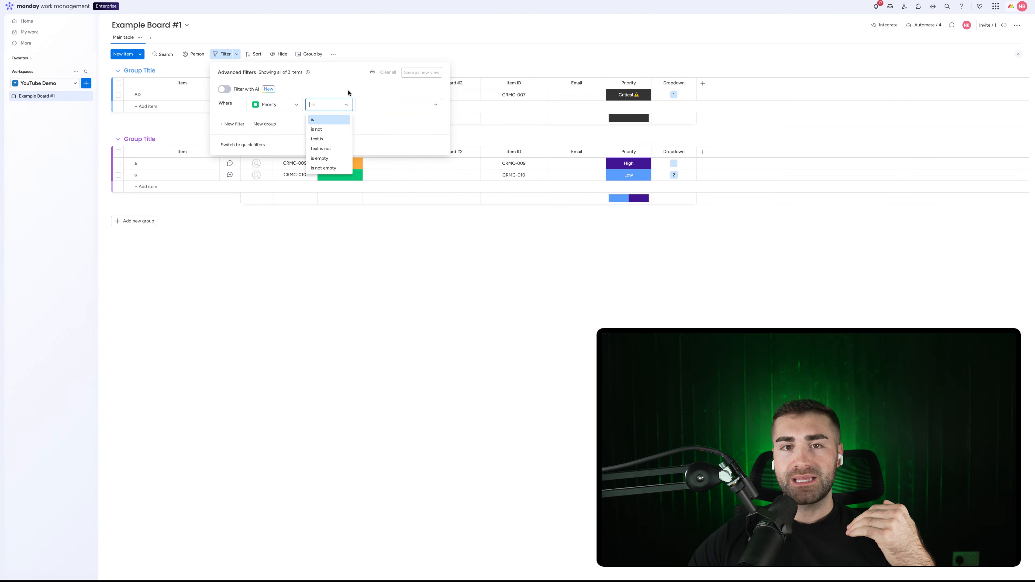
pyautogui.click(381, 110)
pyautogui.click(382, 111)
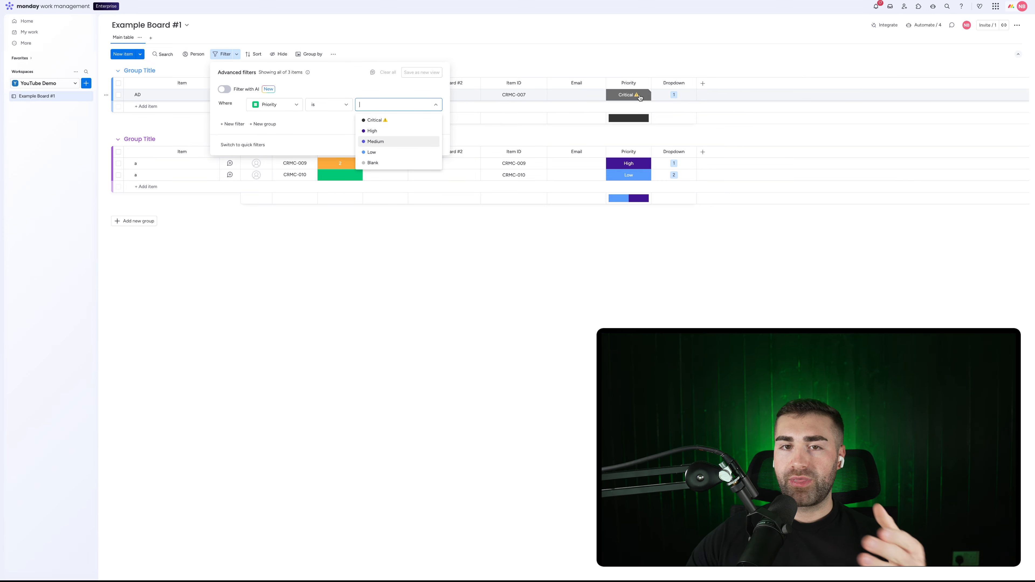
pyautogui.click(380, 121)
pyautogui.click(533, 72)
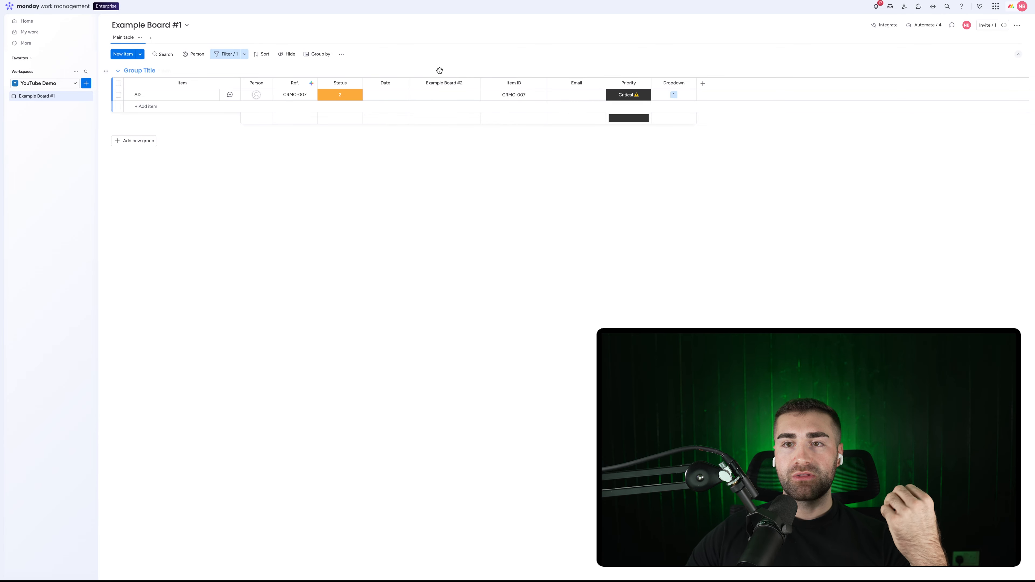
# - Change the Priority filter's condition to is not, then remove and reselect Critical as its value
pyautogui.click(244, 54)
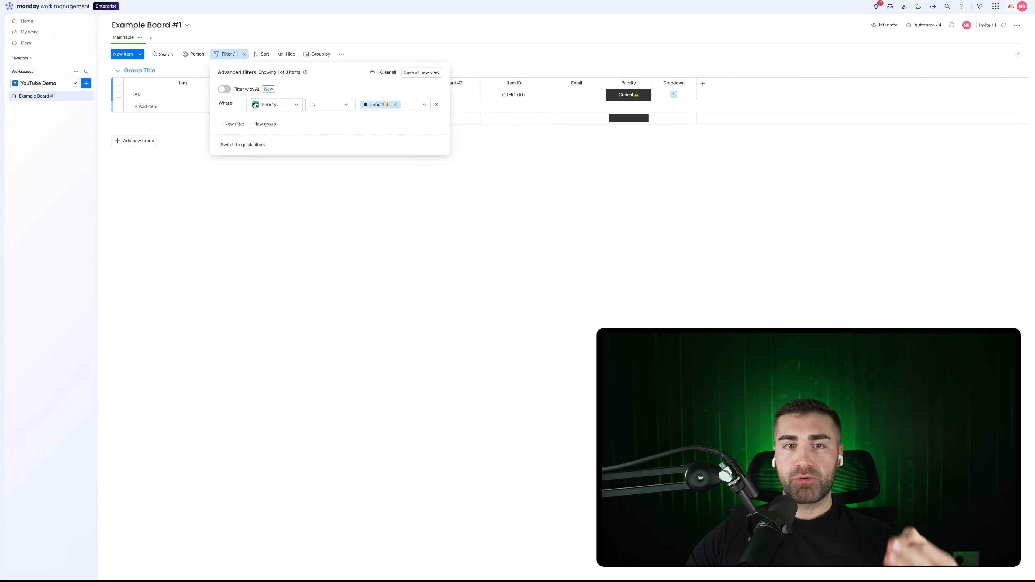
pyautogui.click(314, 107)
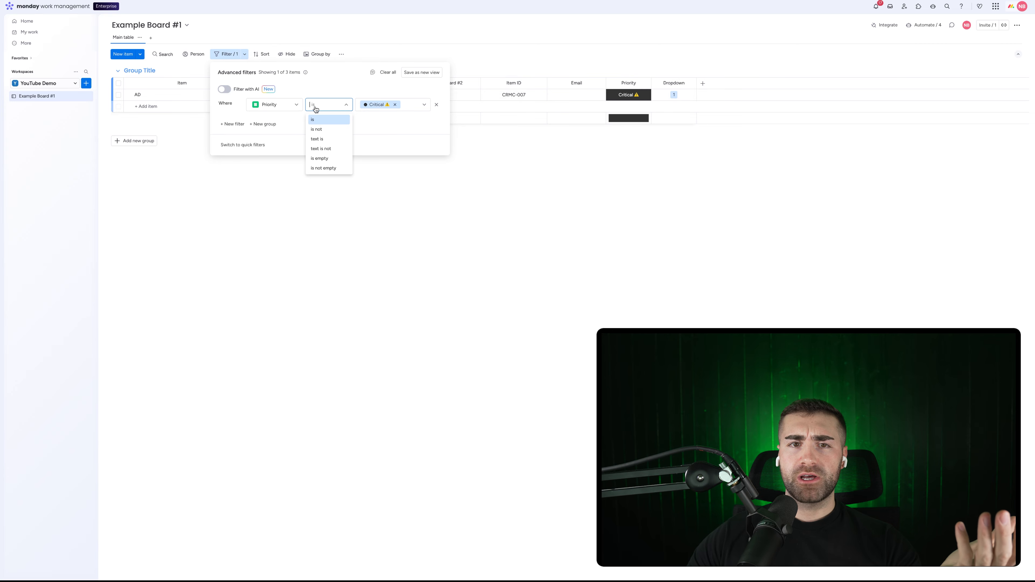
pyautogui.click(318, 130)
pyautogui.click(389, 105)
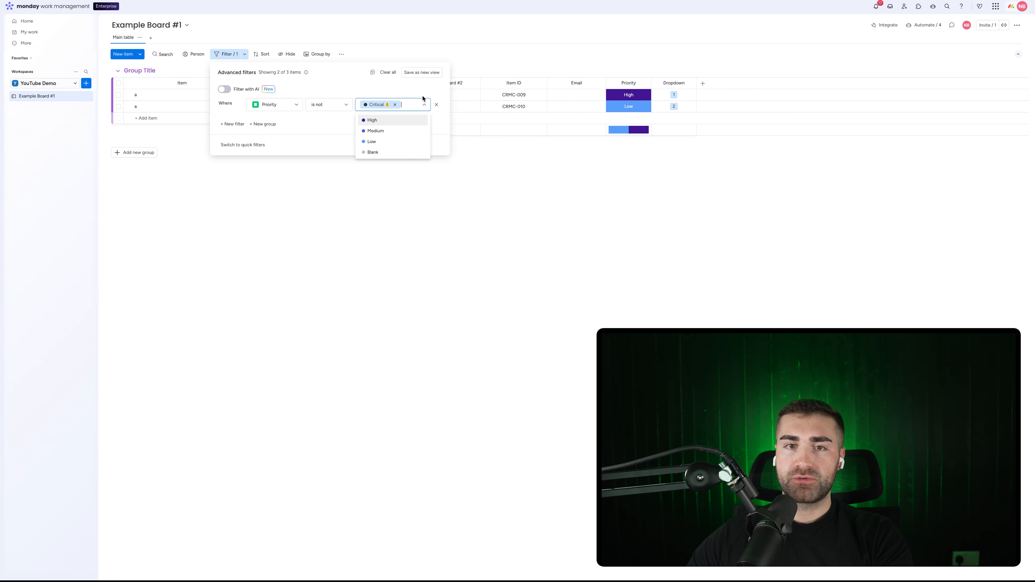
pyautogui.click(398, 106)
pyautogui.click(396, 105)
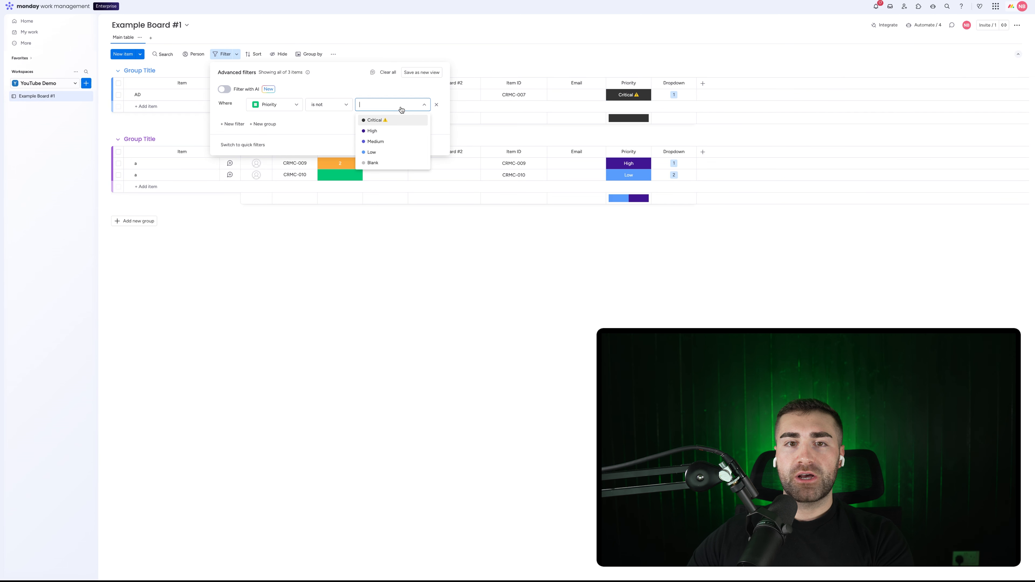
pyautogui.click(386, 121)
# - Change the filter to show items whose Dropdown is 1
pyautogui.click(293, 109)
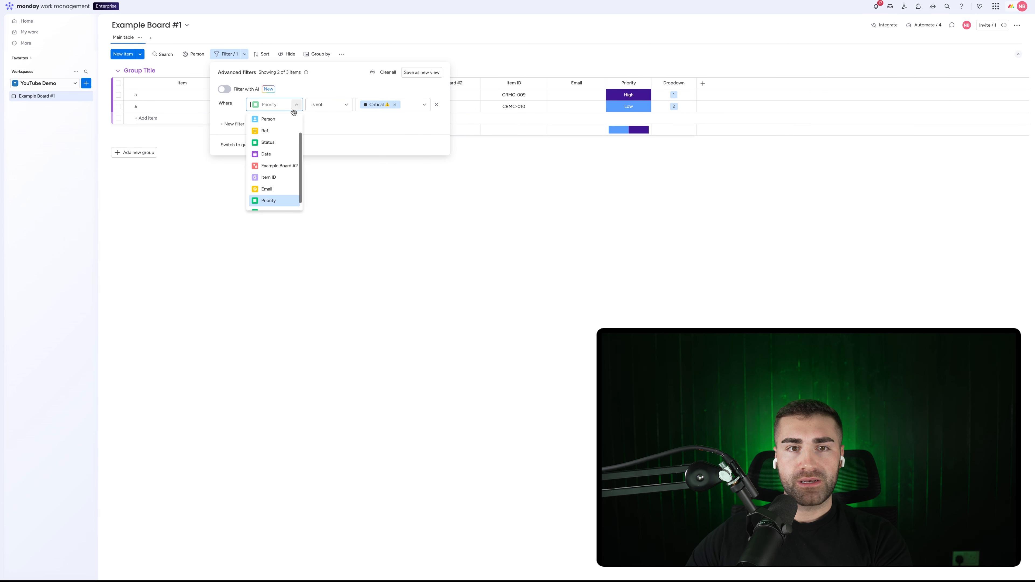
pyautogui.scroll(-2, 270, 159)
pyautogui.click(277, 204)
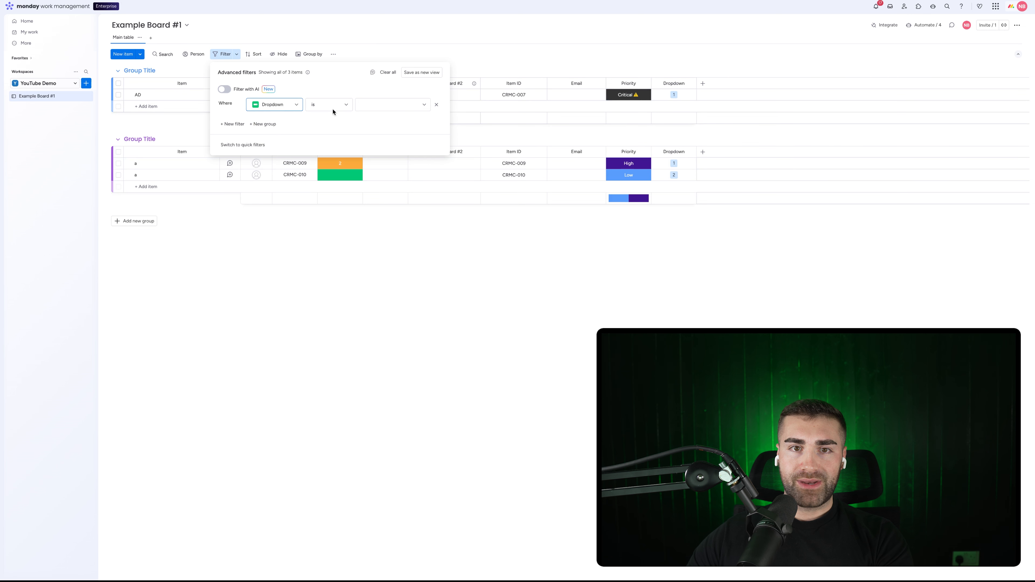
pyautogui.click(391, 105)
pyautogui.click(391, 120)
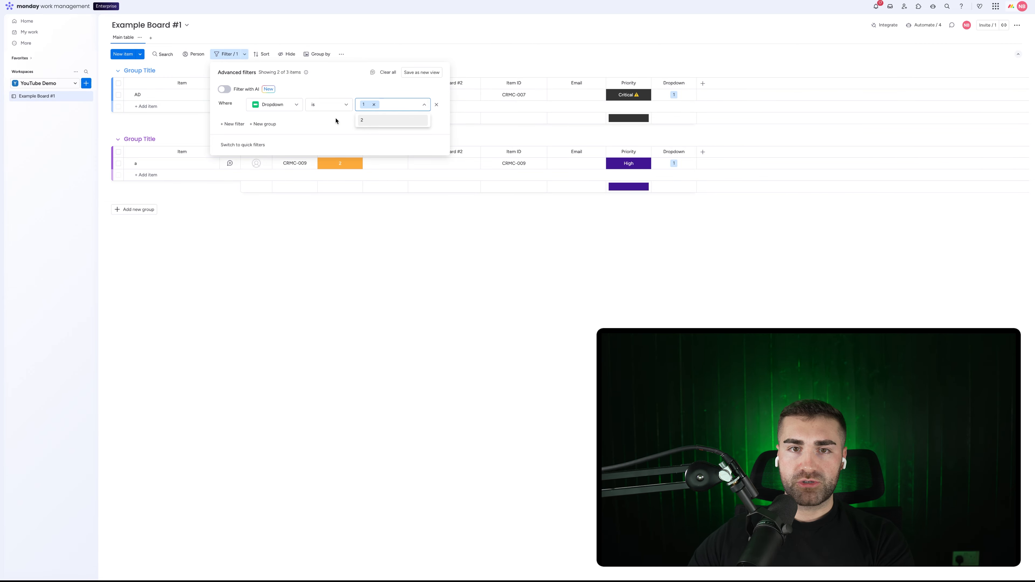
# - Add a second filter, joined with And, requiring Priority is Critical
pyautogui.click(232, 123)
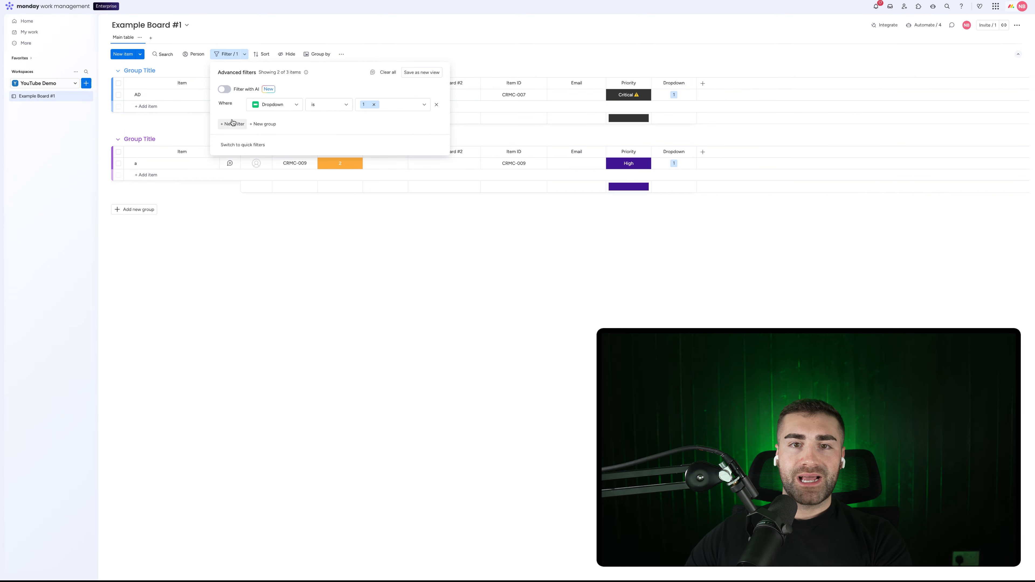
pyautogui.click(233, 124)
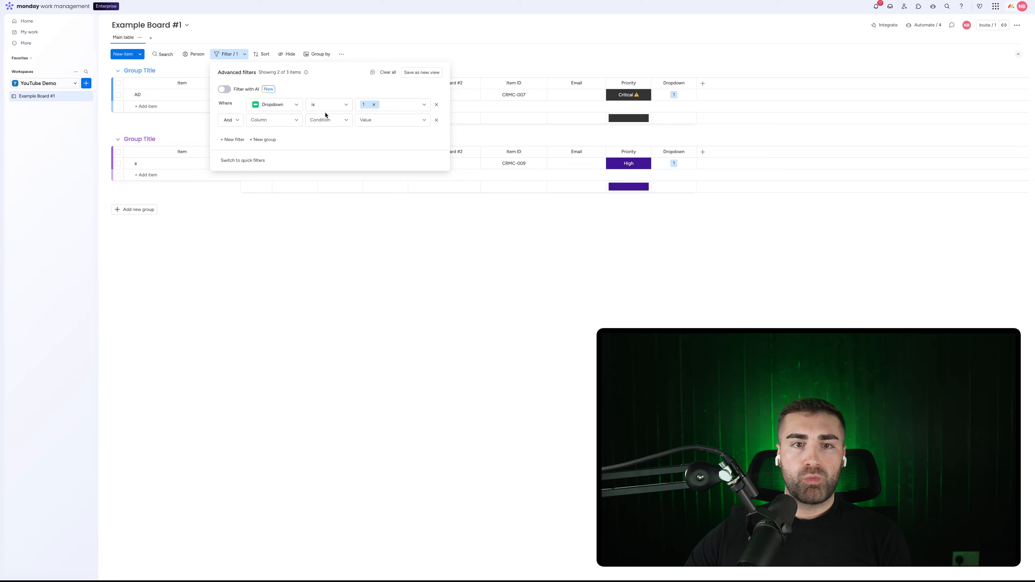
pyautogui.click(272, 121)
pyautogui.scroll(-3, 271, 196)
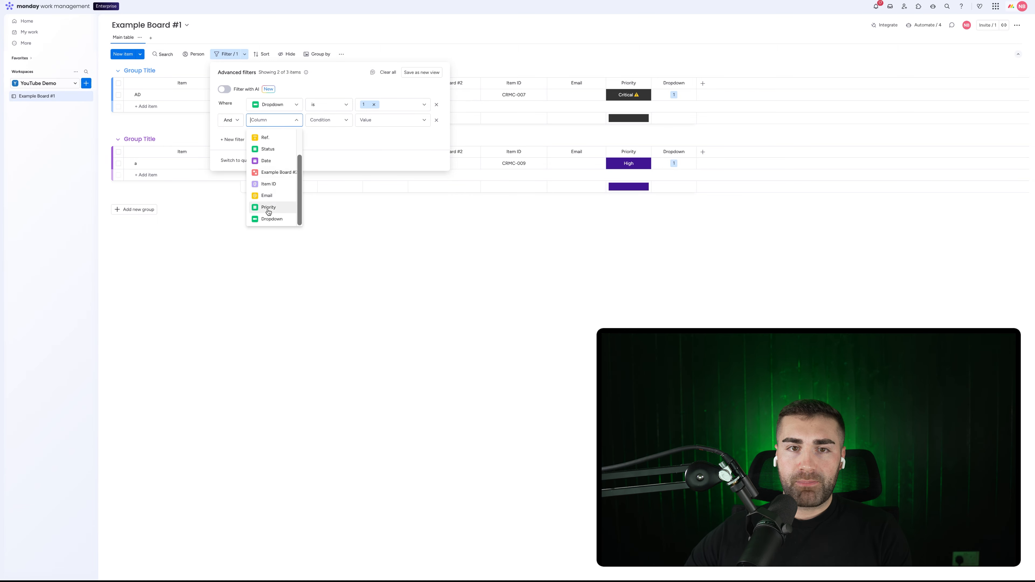
pyautogui.click(268, 208)
pyautogui.click(381, 120)
pyautogui.click(384, 137)
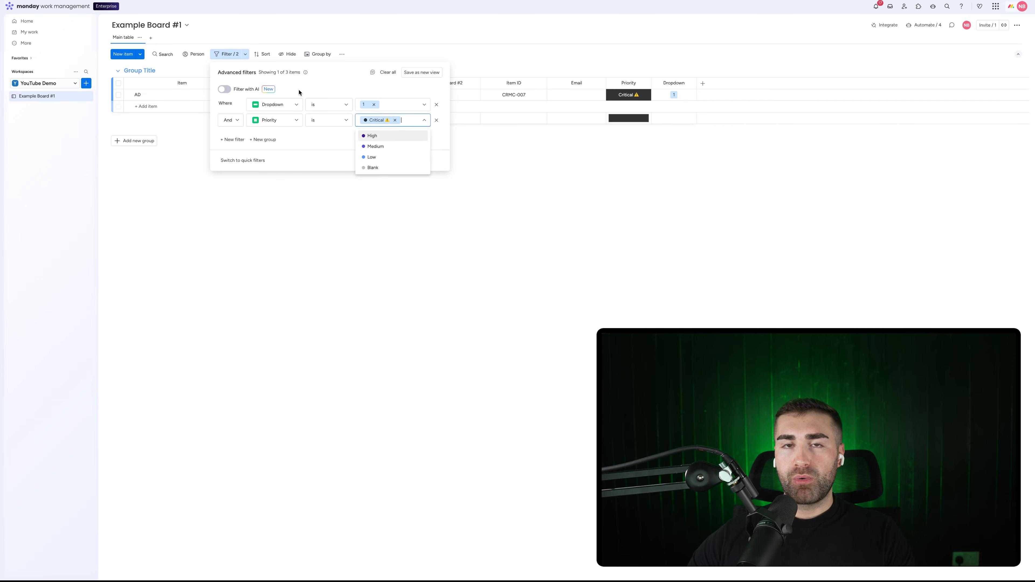
pyautogui.click(366, 90)
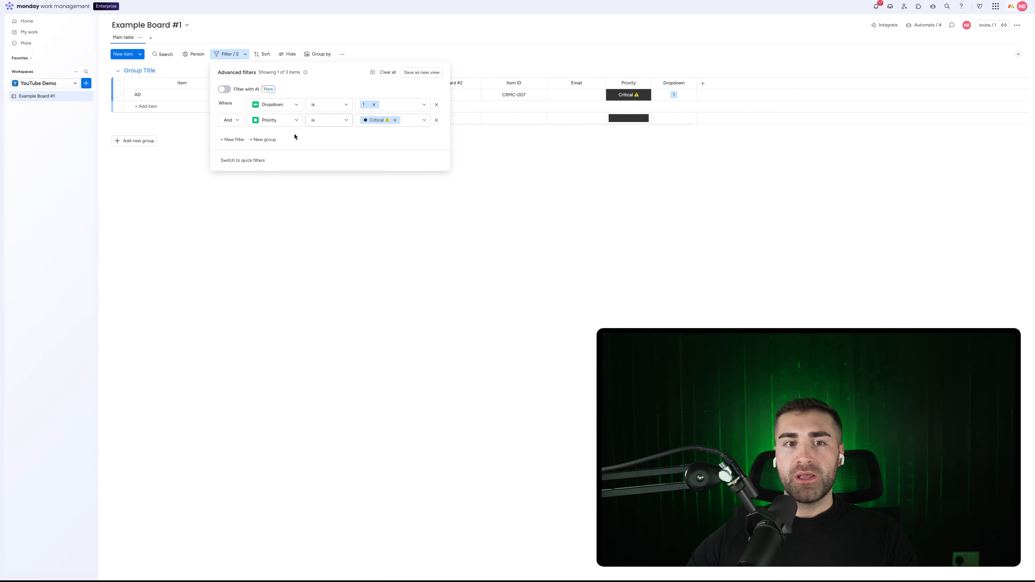
# - Switch the operator between the two filters to Or and set the Dropdown filter's value to 2
pyautogui.click(228, 123)
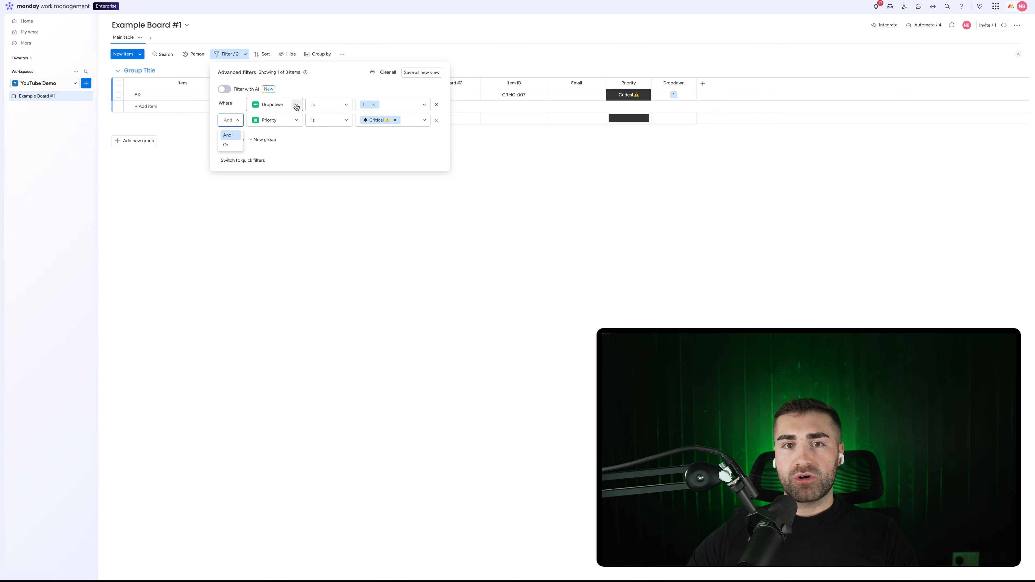
pyautogui.click(235, 150)
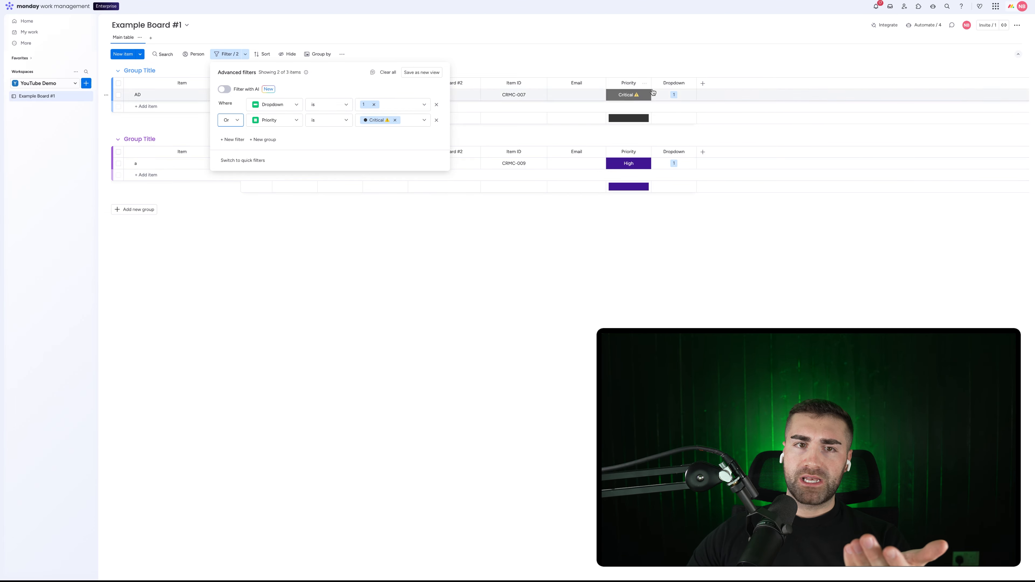
pyautogui.click(375, 105)
pyautogui.click(372, 132)
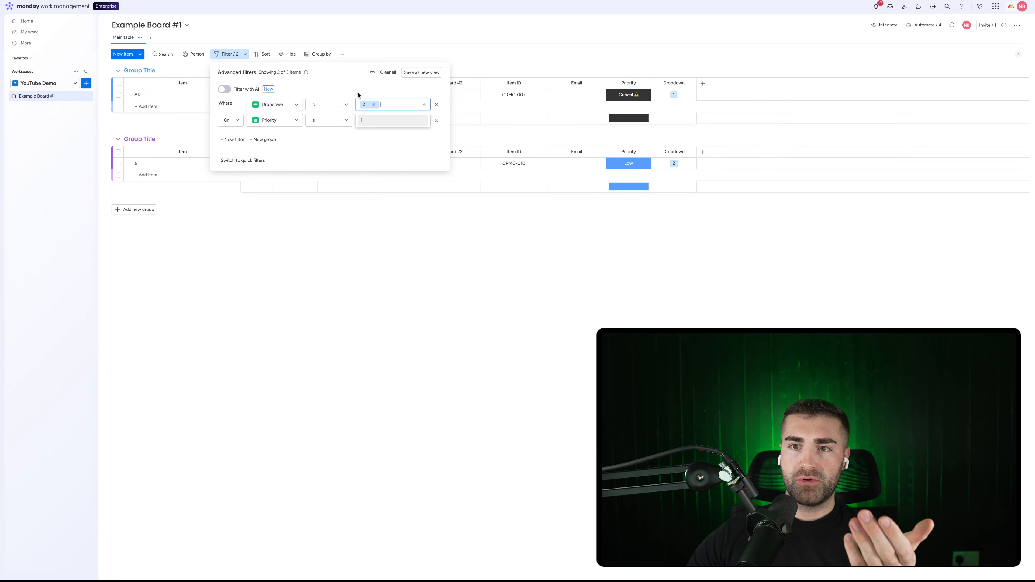
pyautogui.click(356, 88)
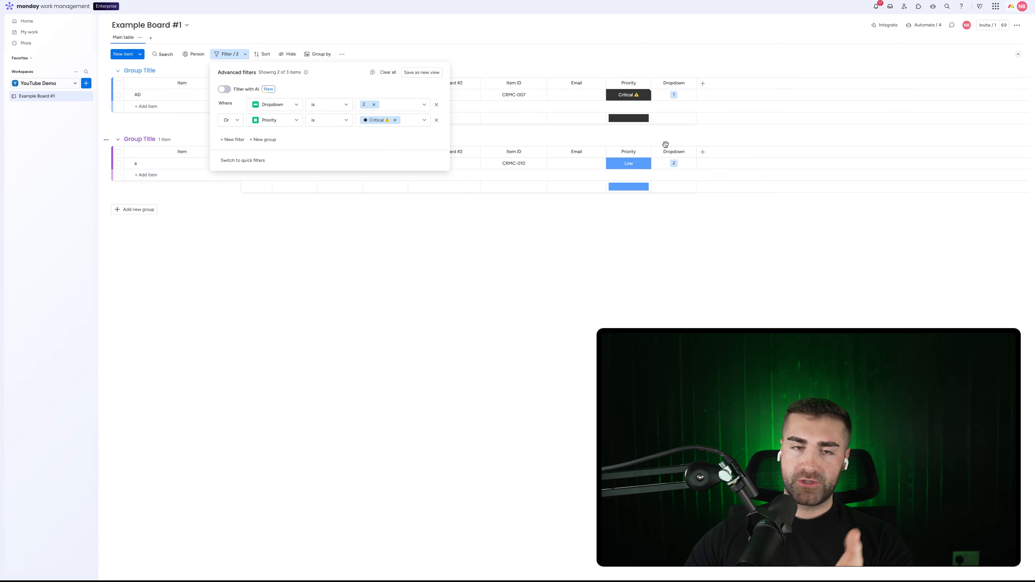
# - Add a third filter row, then switch the operator joining the filters to And and back to Or
pyautogui.click(235, 139)
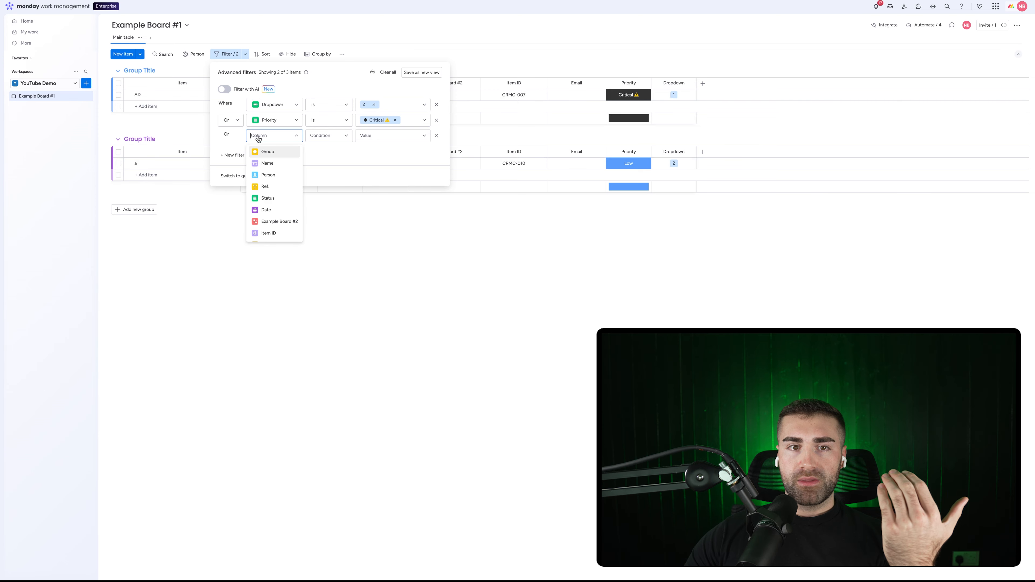
pyautogui.doubleClick(227, 133)
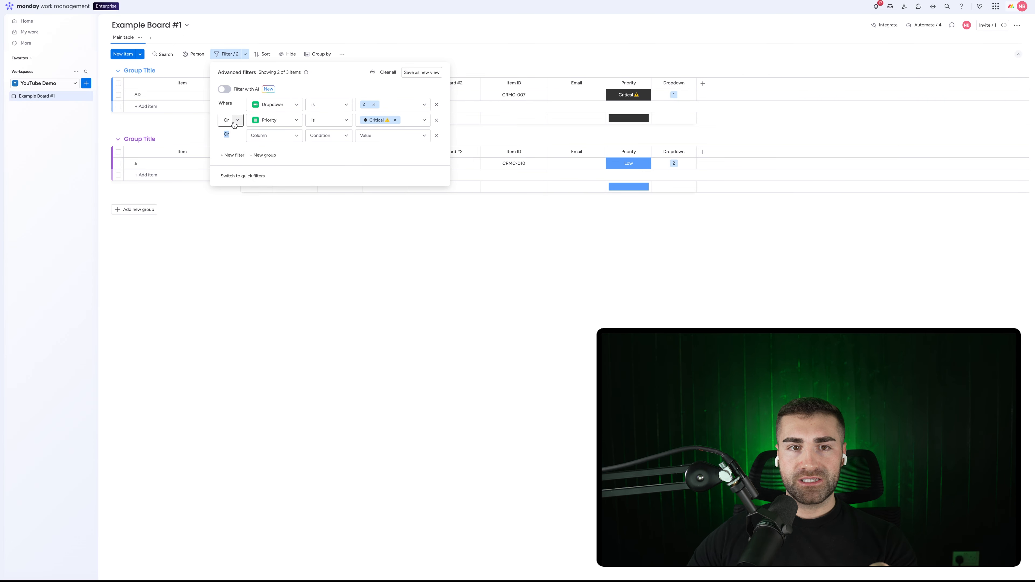
pyautogui.click(227, 125)
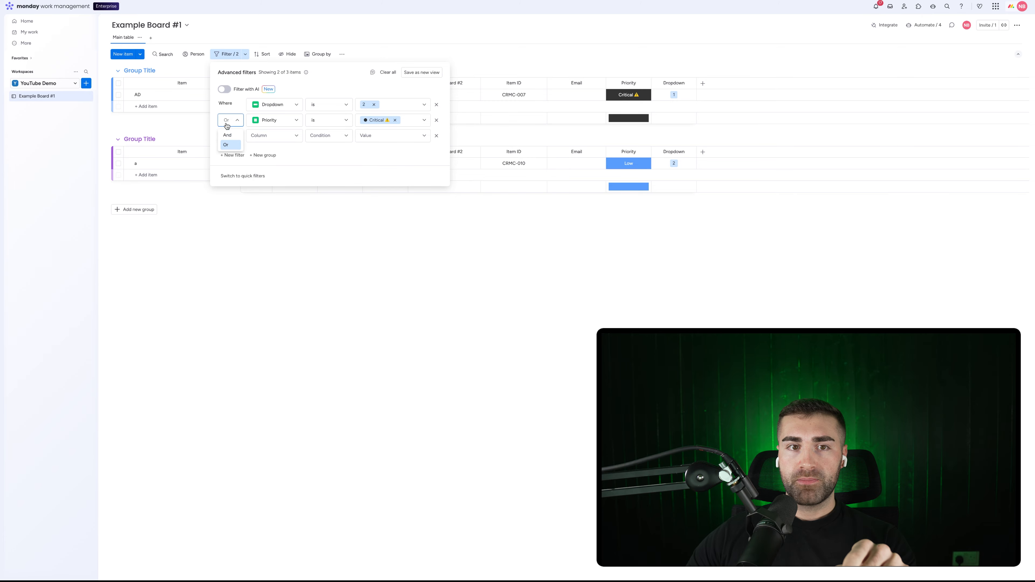
pyautogui.click(227, 126)
pyautogui.click(229, 126)
pyautogui.click(234, 134)
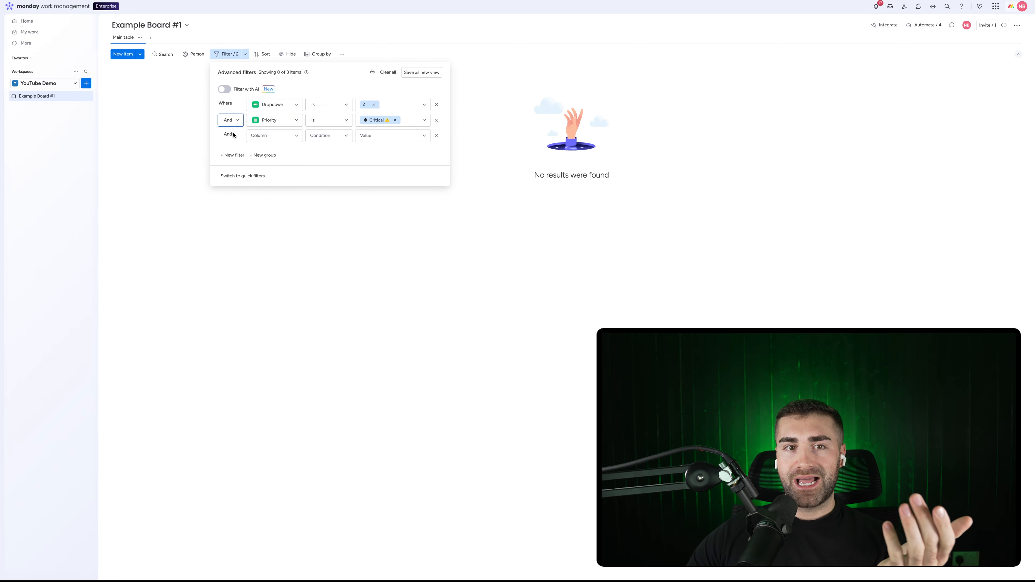
pyautogui.click(231, 117)
pyautogui.click(226, 144)
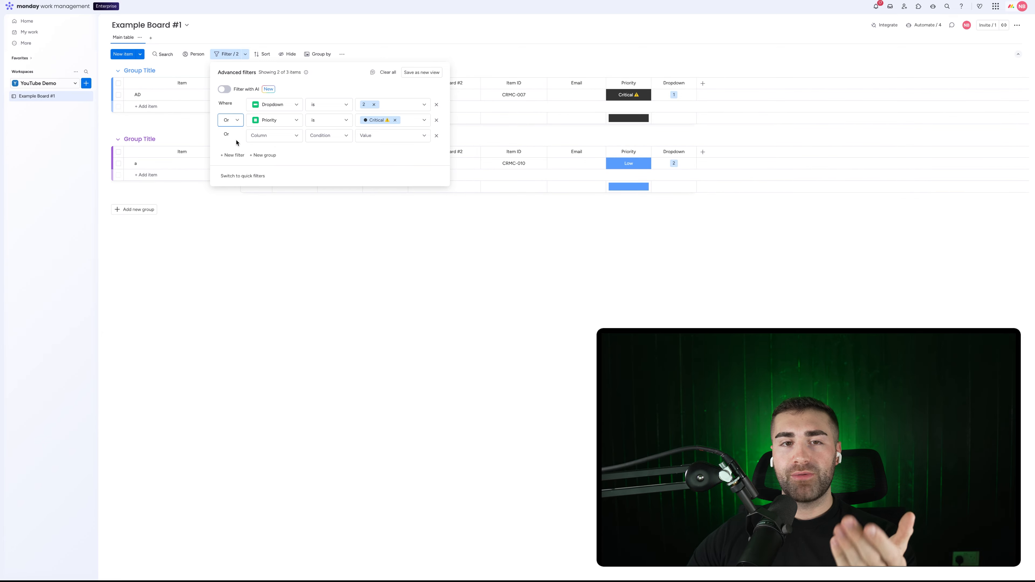
# - Set the third filter to Status is AA and close the filter settings
pyautogui.click(262, 138)
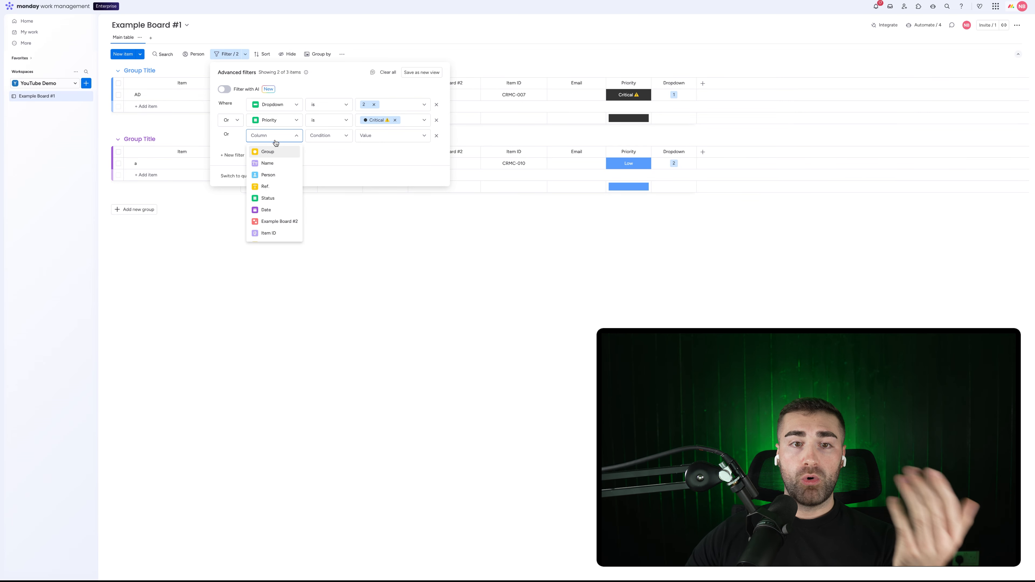
pyautogui.click(267, 198)
pyautogui.click(397, 135)
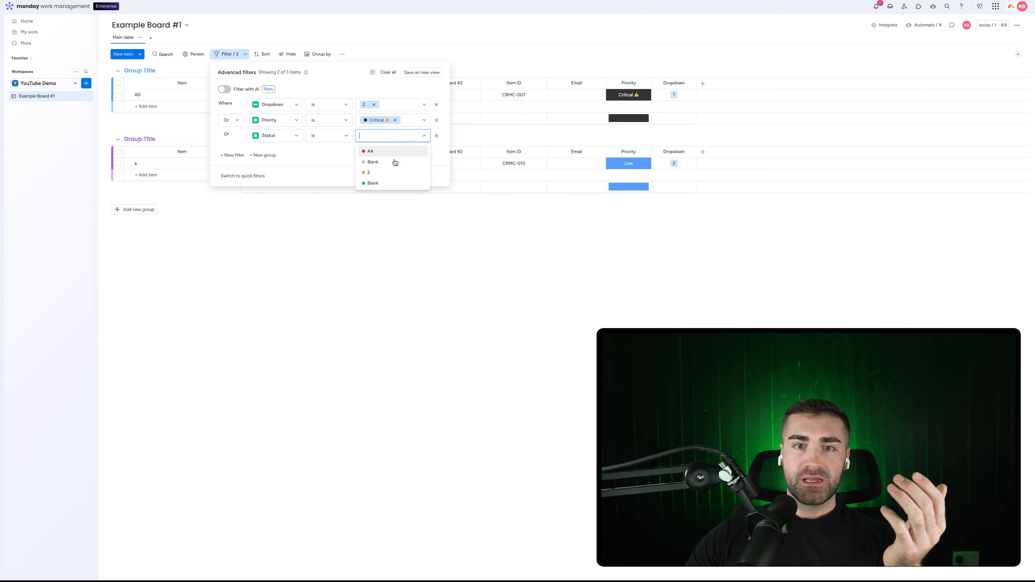
pyautogui.click(377, 152)
pyautogui.click(318, 171)
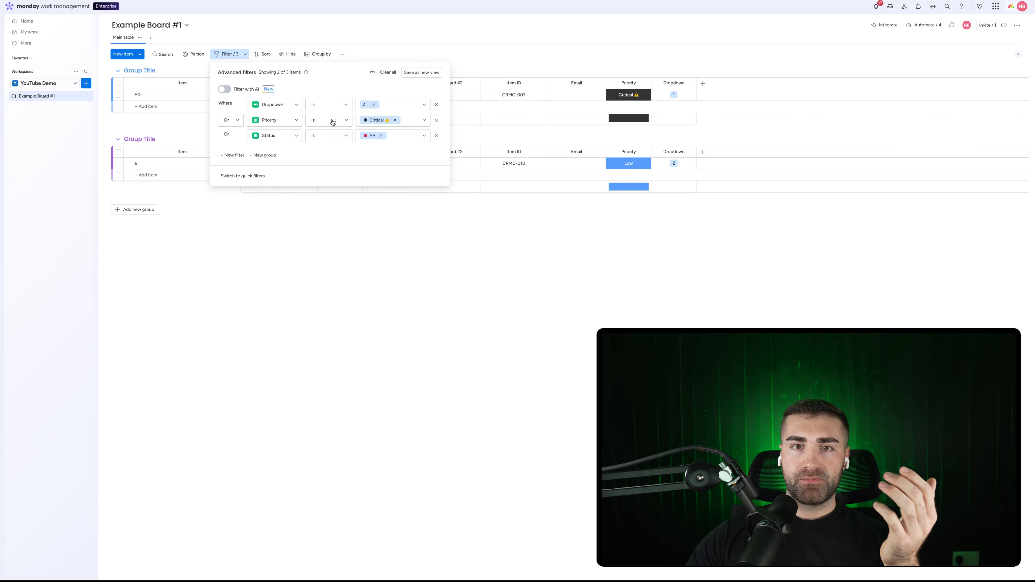
pyautogui.click(411, 56)
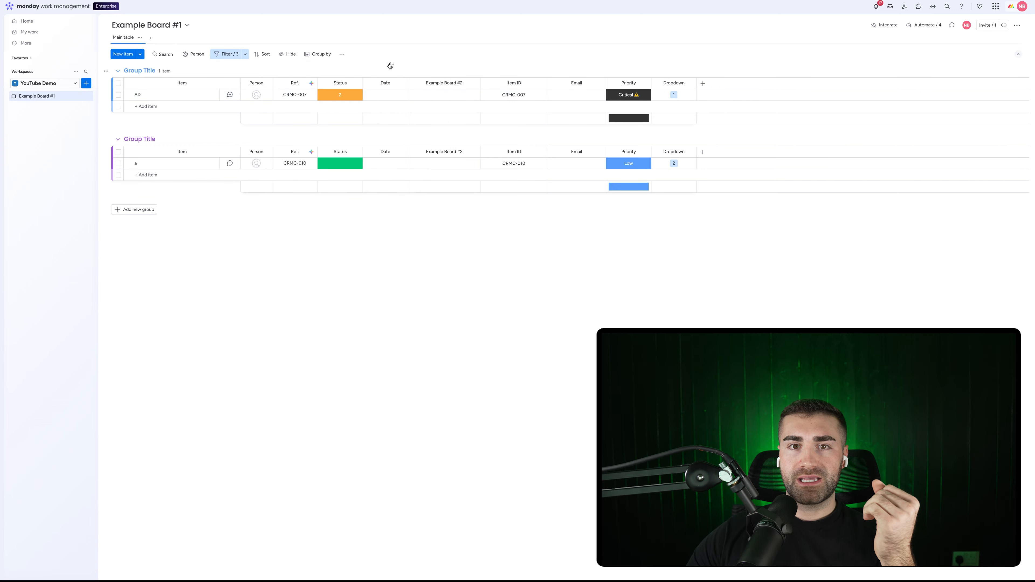
pyautogui.click(340, 96)
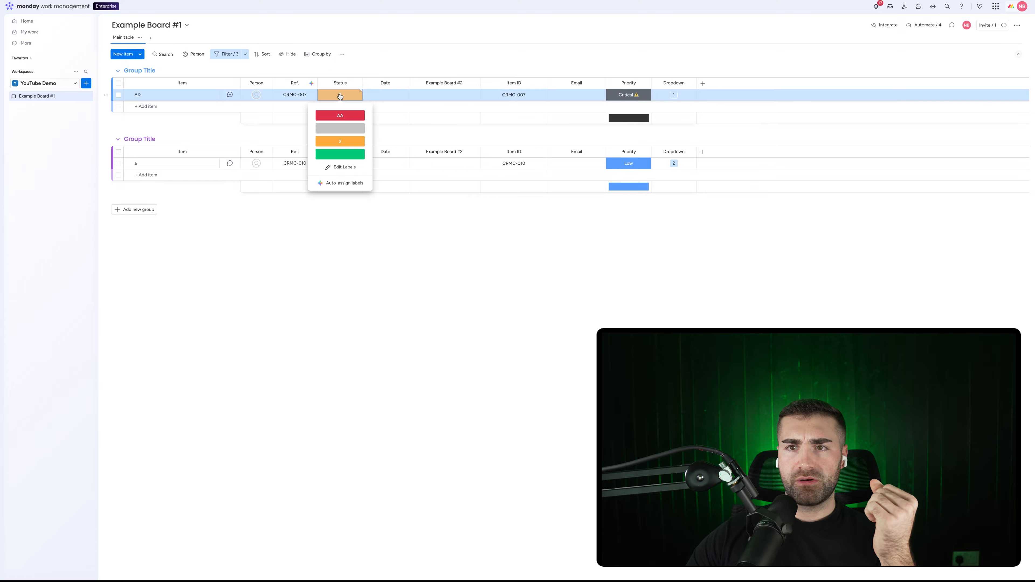
pyautogui.click(340, 97)
pyautogui.click(245, 57)
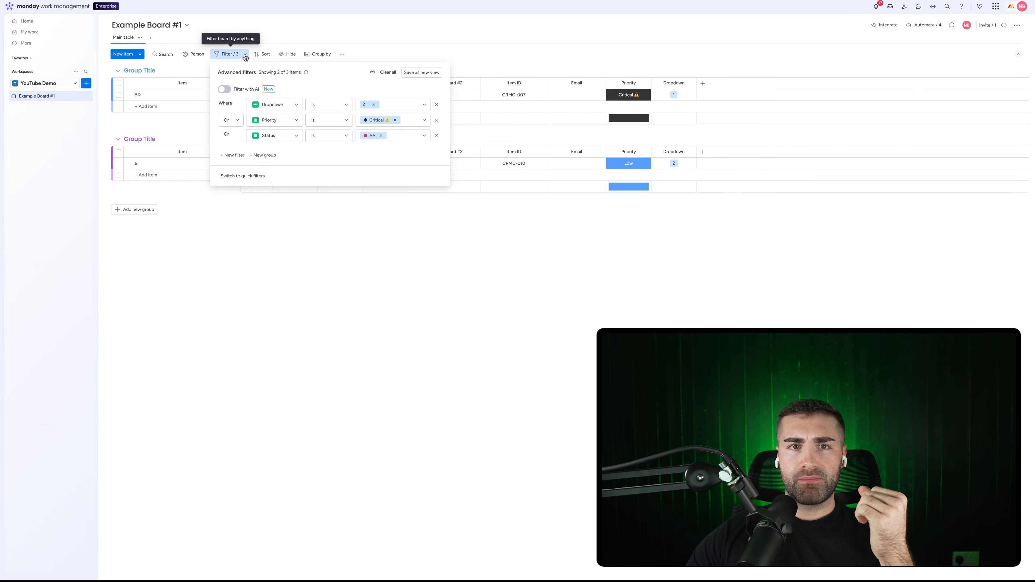
pyautogui.click(512, 62)
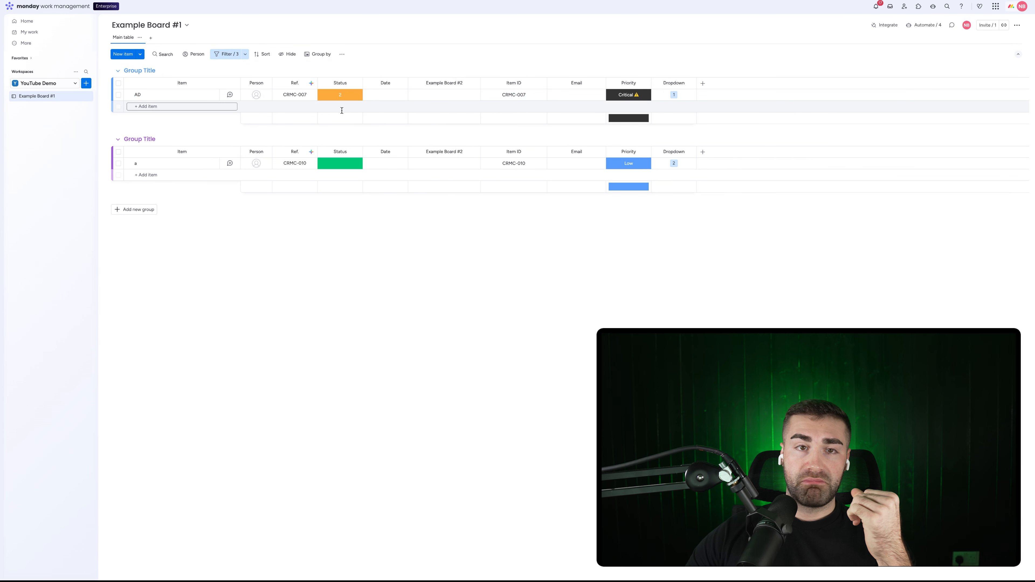
# - Reopen the filter settings and switch the operator joining the three filters to And
pyautogui.click(246, 57)
pyautogui.click(232, 124)
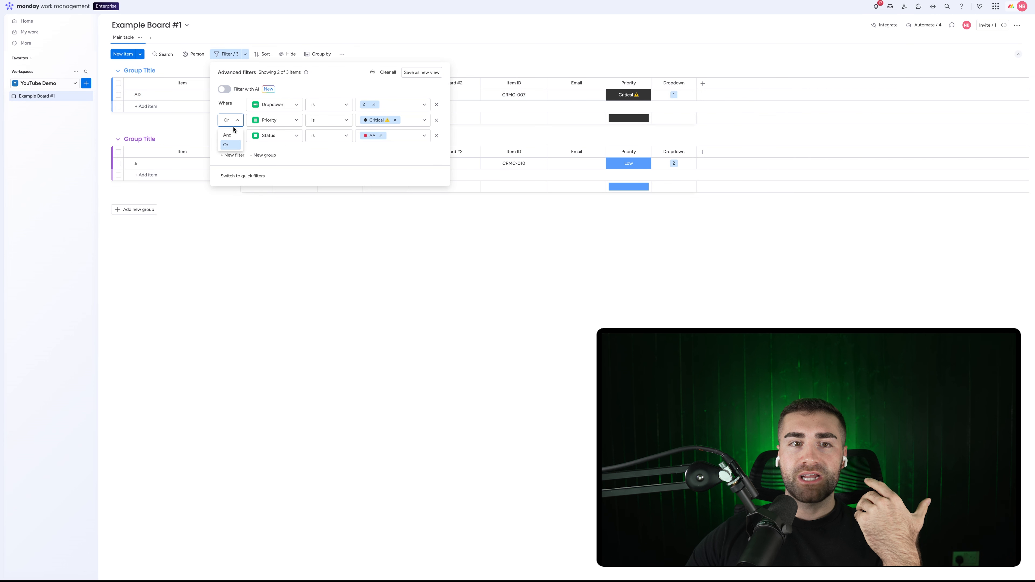
pyautogui.click(229, 134)
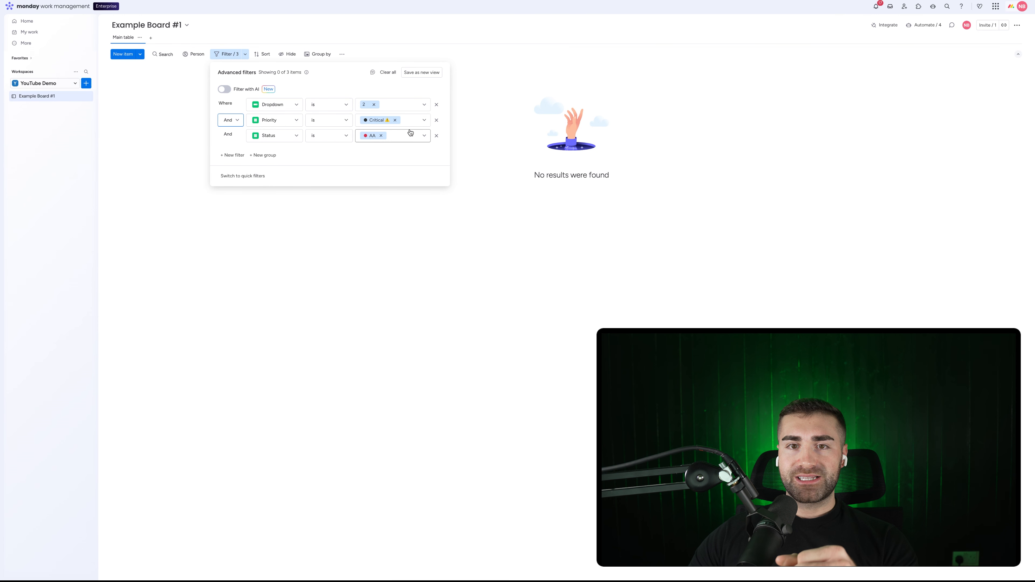
# - Set the Dropdown filter's value to 1 and remove the Status filter
pyautogui.click(375, 105)
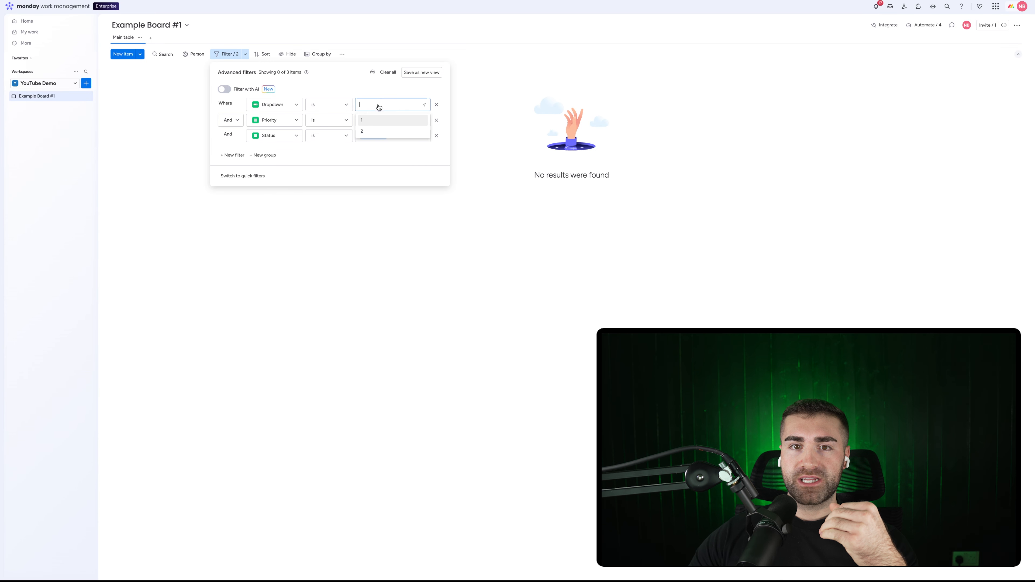
pyautogui.click(375, 120)
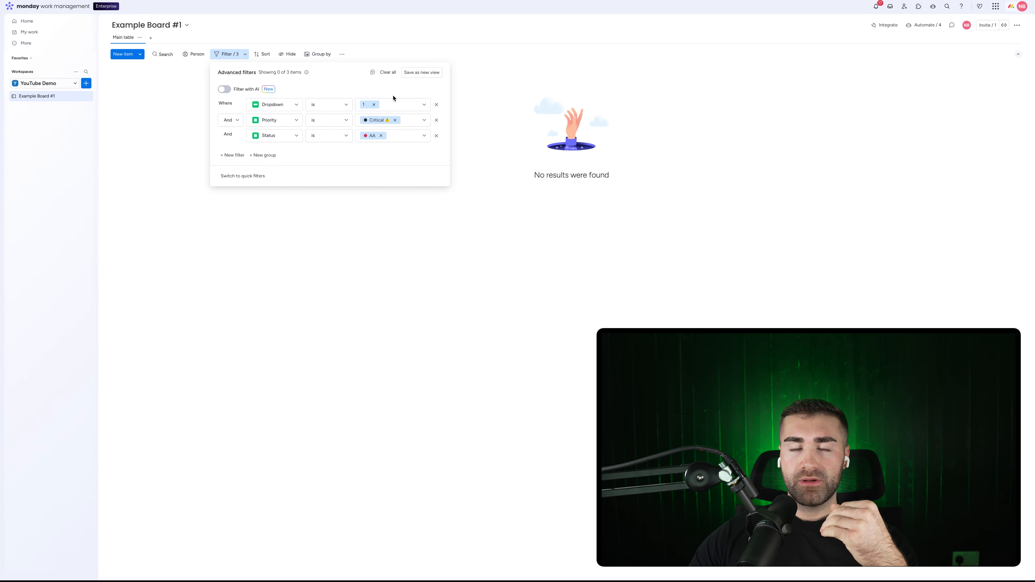
pyautogui.click(437, 137)
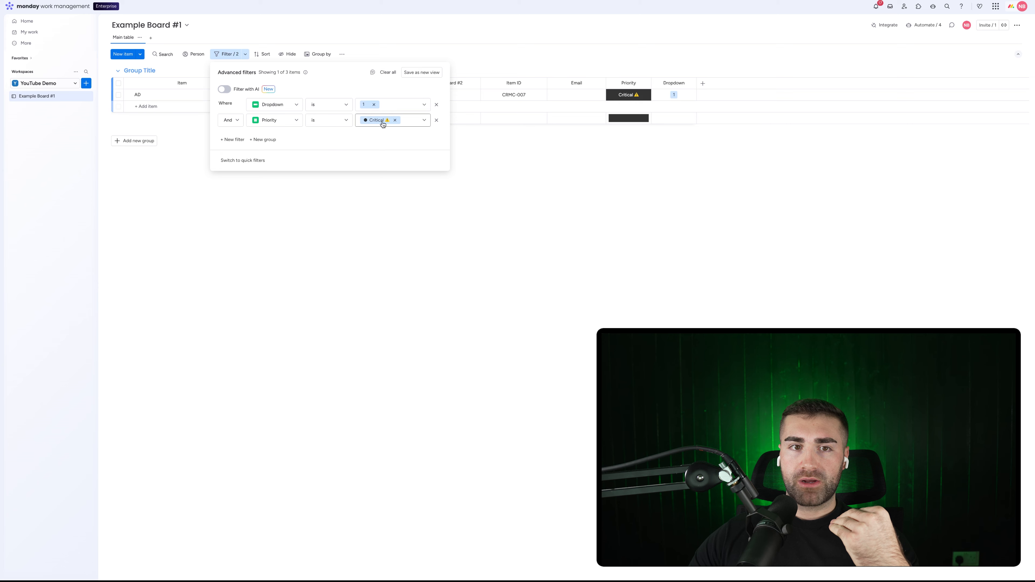
# - Add an empty third filter row with the And operator, then remove all existing filters
pyautogui.click(229, 120)
pyautogui.click(227, 135)
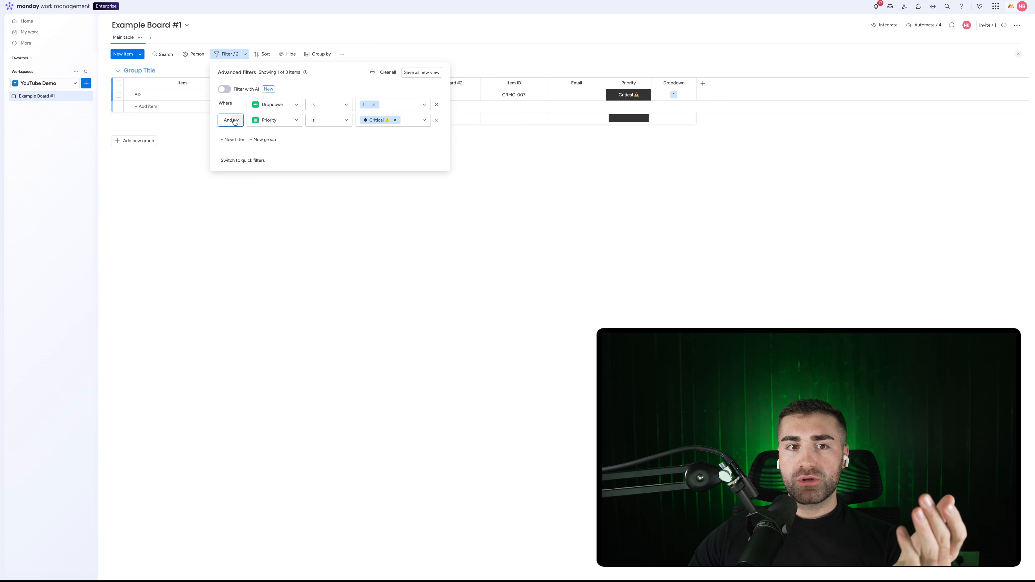
pyautogui.click(236, 139)
pyautogui.click(293, 137)
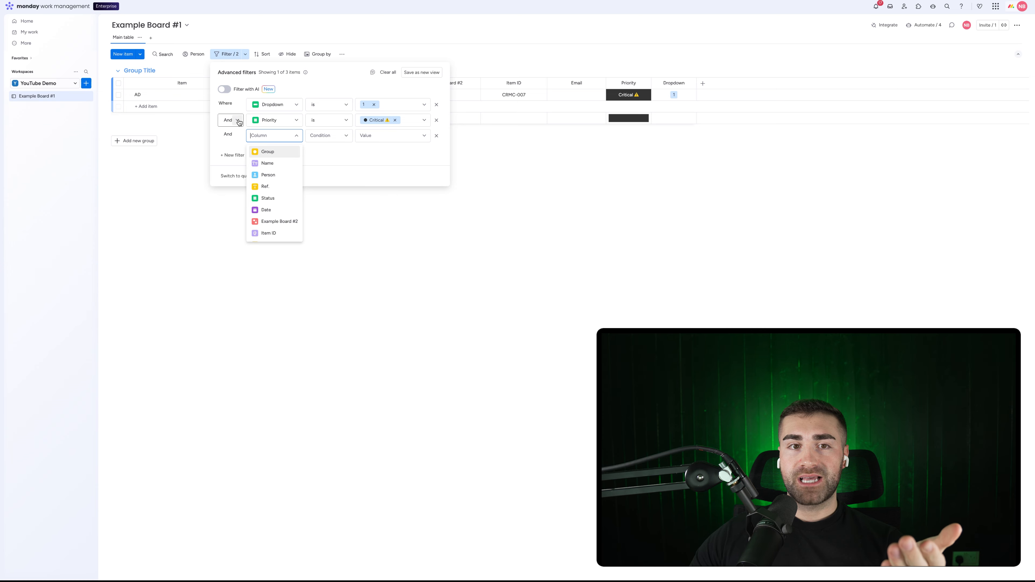
pyautogui.click(436, 104)
pyautogui.click(437, 105)
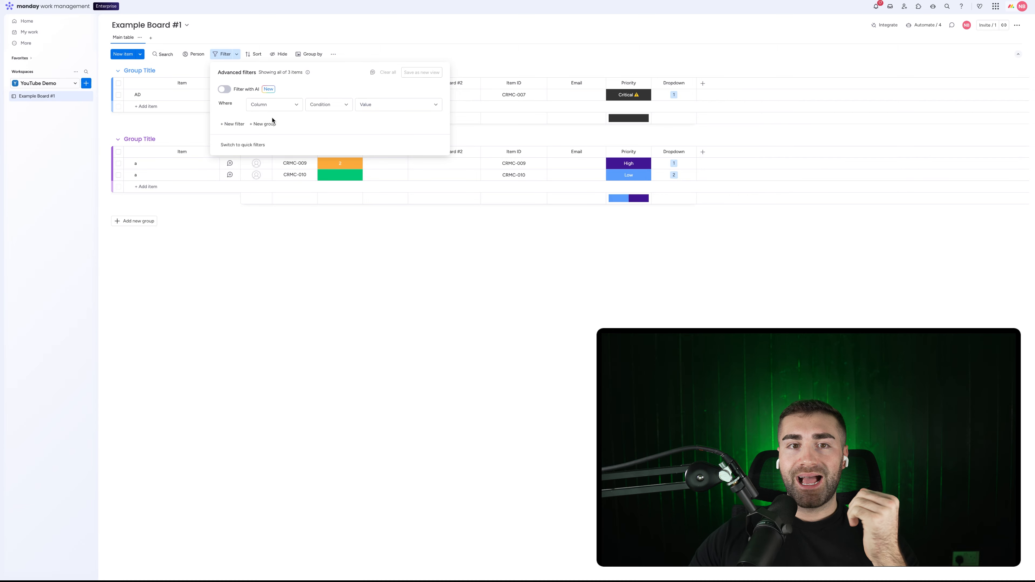
# - Add a filter group and delete the ungrouped empty filter row above it
pyautogui.click(258, 127)
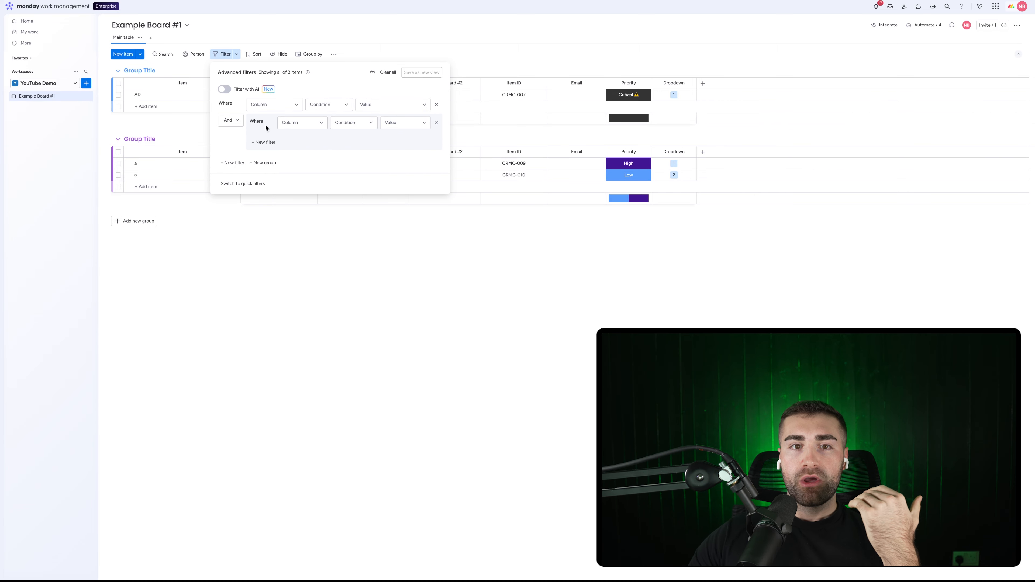
pyautogui.click(436, 122)
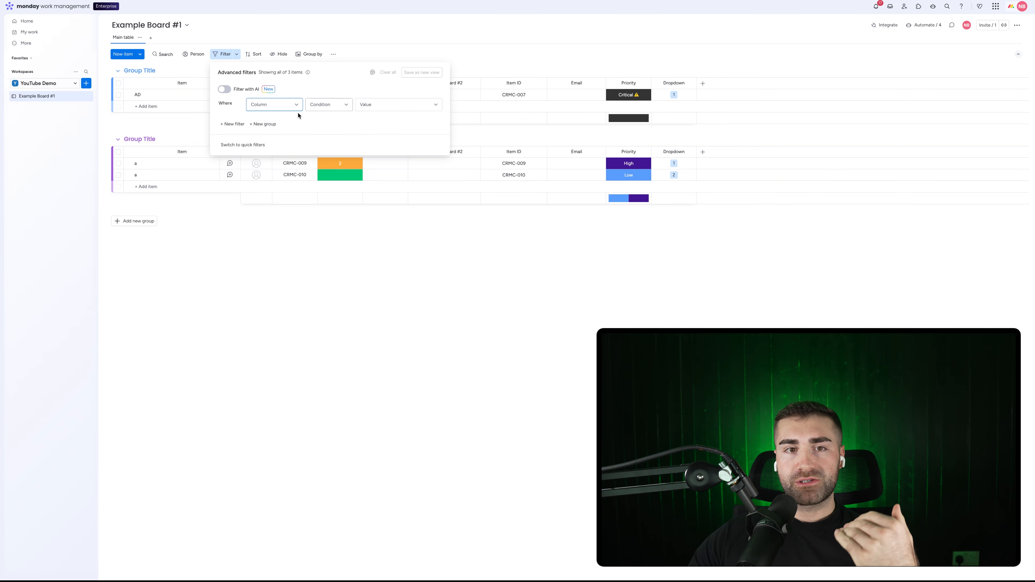
pyautogui.click(264, 124)
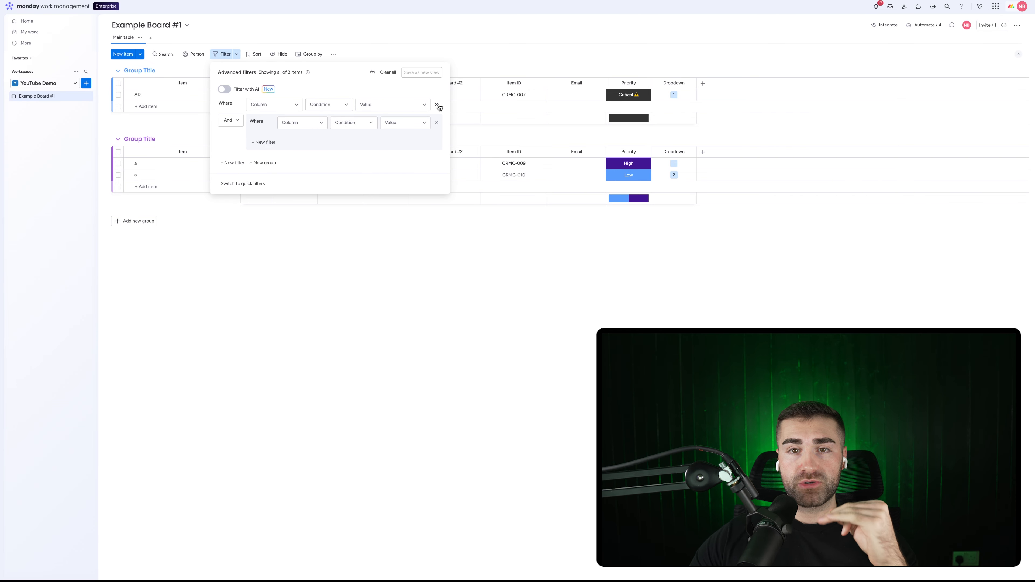
pyautogui.click(437, 105)
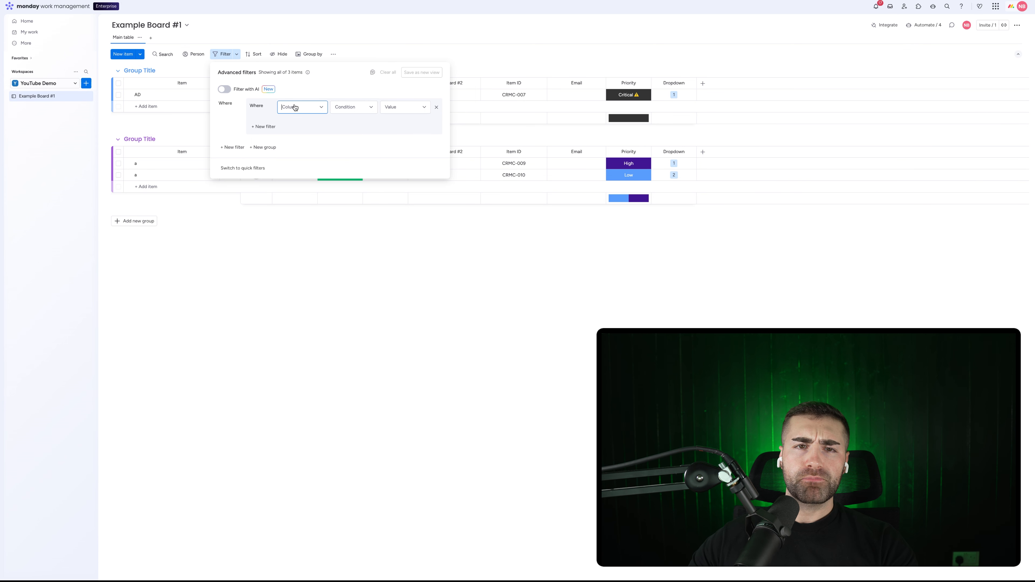
# - Set the group's first filter to Status is AA, then replace its value with 2
pyautogui.click(316, 108)
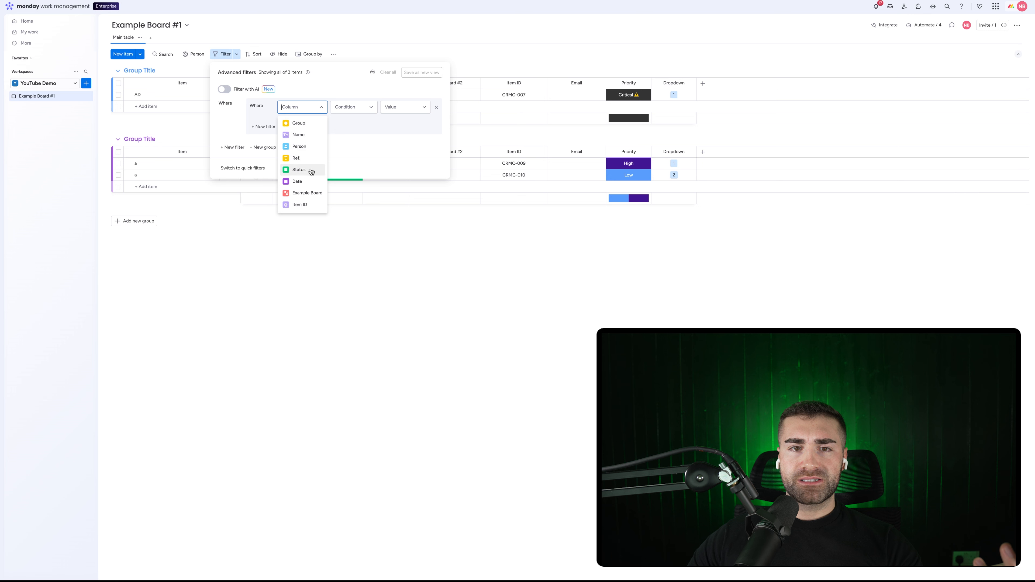
pyautogui.click(322, 170)
pyautogui.click(392, 107)
pyautogui.click(389, 122)
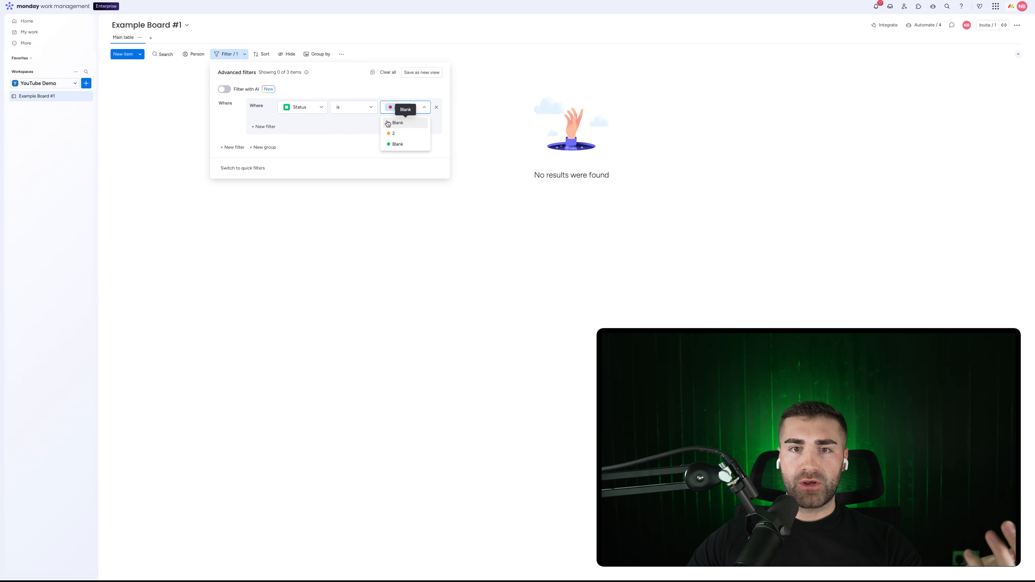
pyautogui.click(405, 110)
pyautogui.click(404, 109)
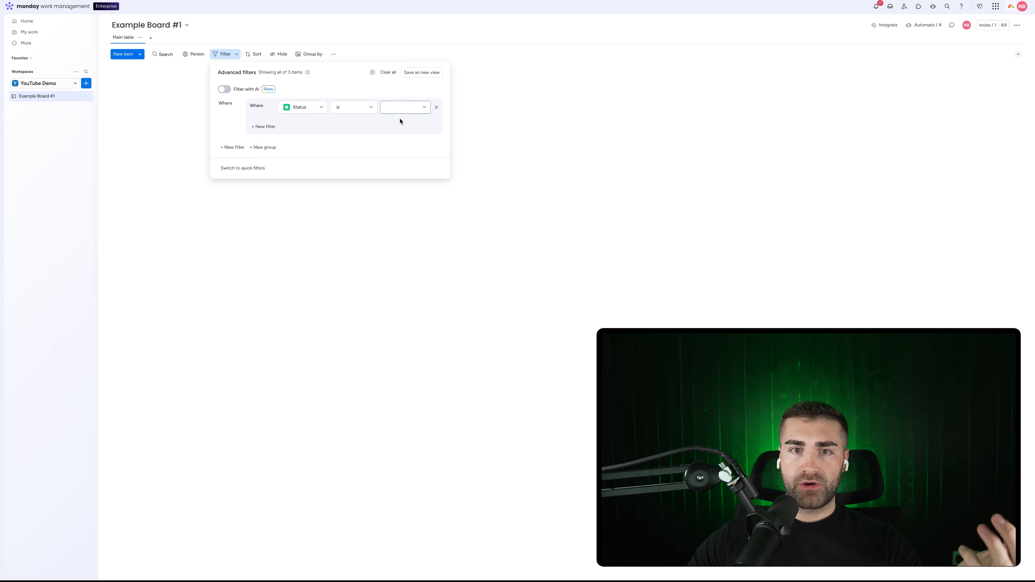
pyautogui.click(390, 144)
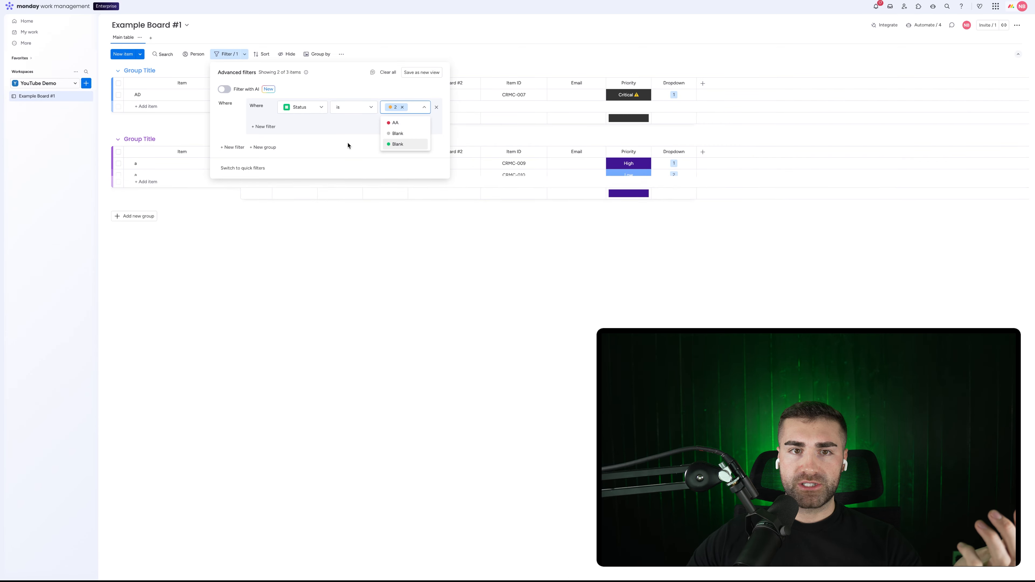
# - Add a second filter inside the group, joined with And, requiring Priority is Critical
pyautogui.click(263, 126)
pyautogui.click(296, 124)
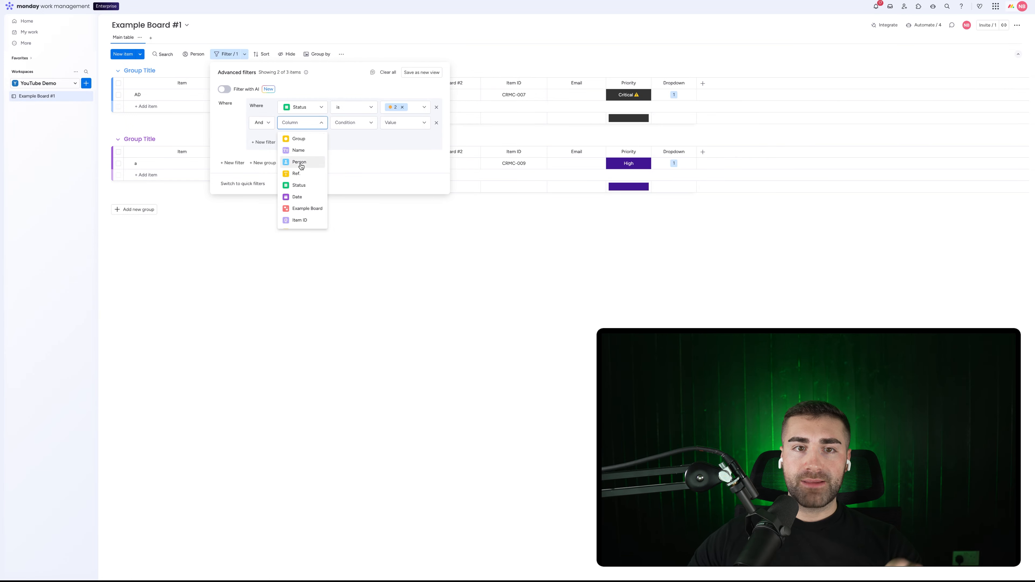
pyautogui.scroll(-1, 303, 167)
pyautogui.scroll(-3, 314, 184)
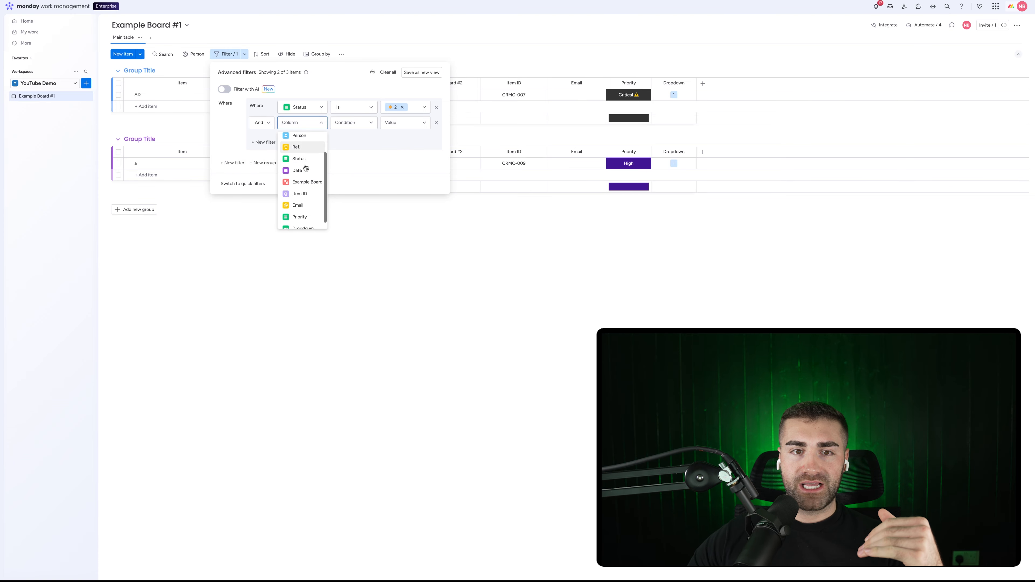
pyautogui.click(303, 207)
pyautogui.click(406, 127)
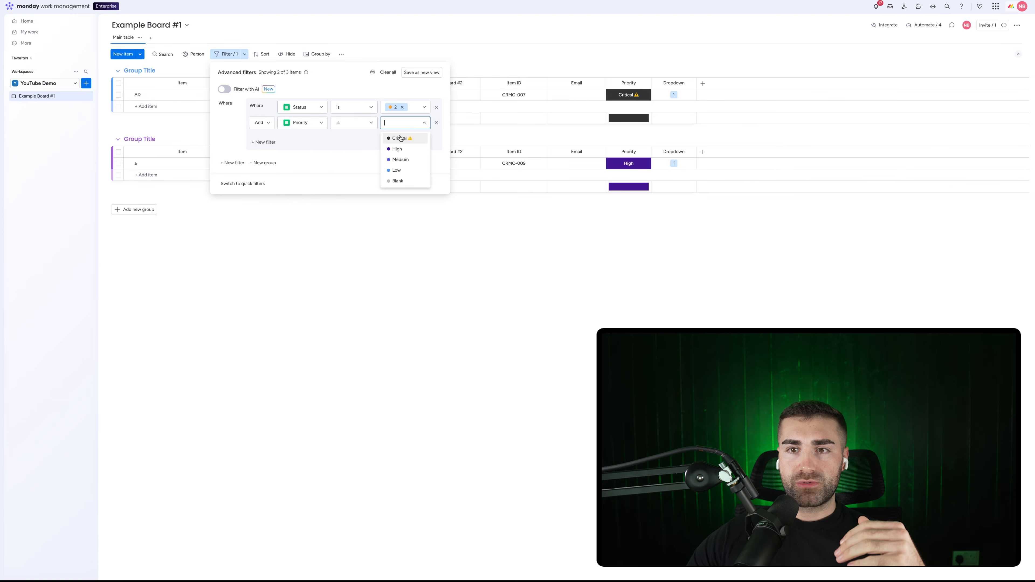
pyautogui.click(393, 138)
pyautogui.click(372, 87)
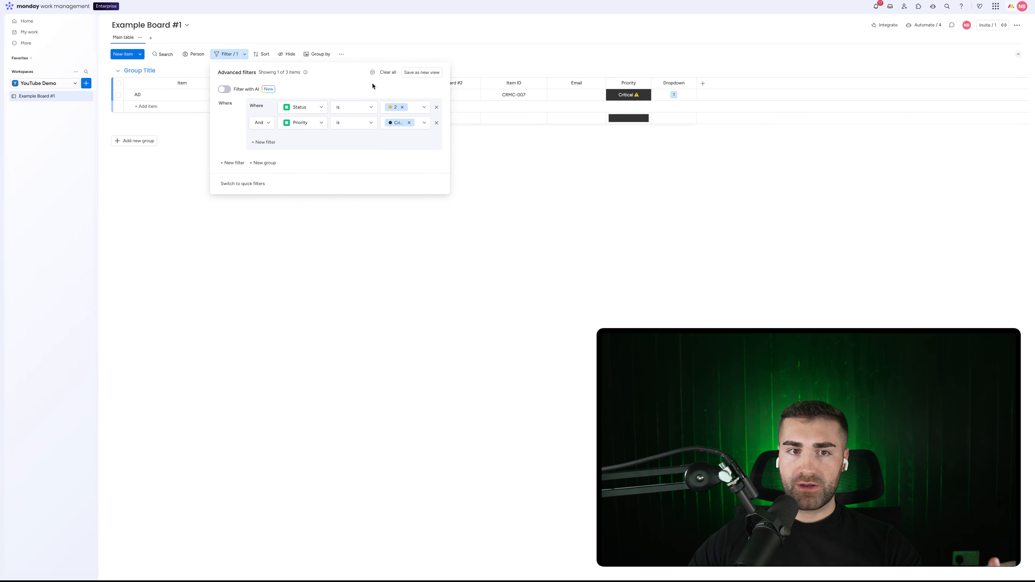
# - Add a second filter group and join it to the first group with Or
pyautogui.click(264, 163)
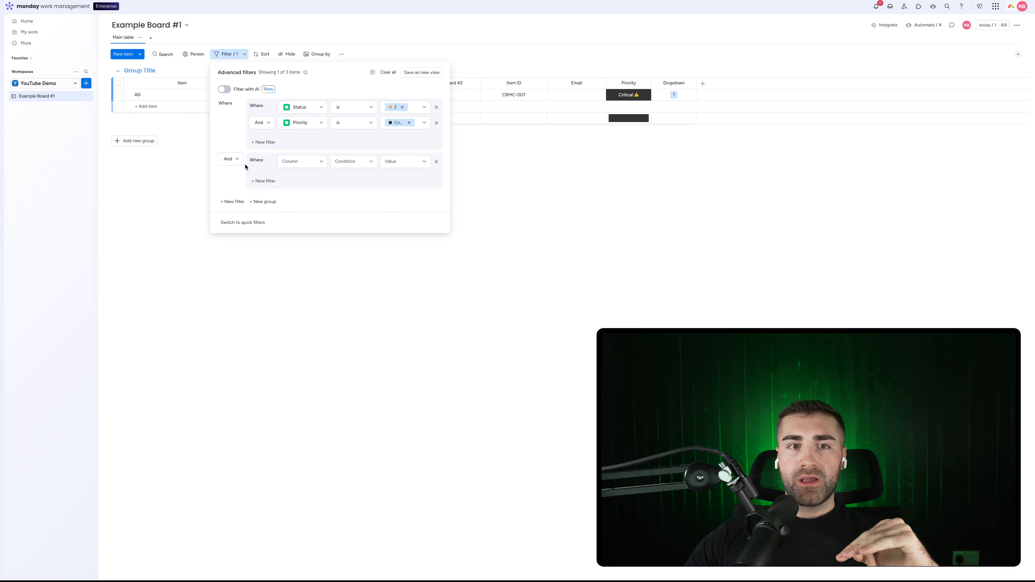
pyautogui.click(230, 158)
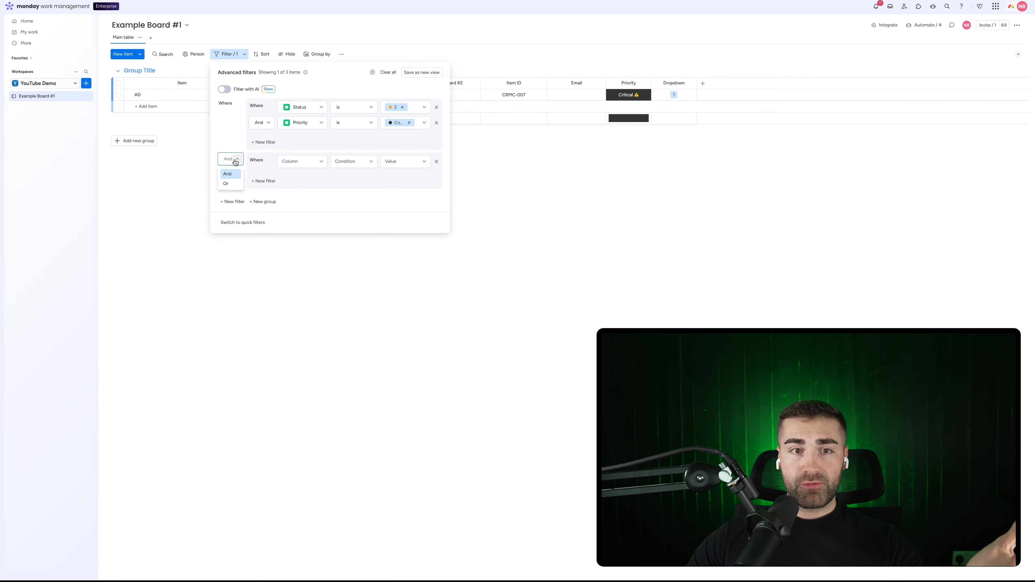
pyautogui.click(231, 186)
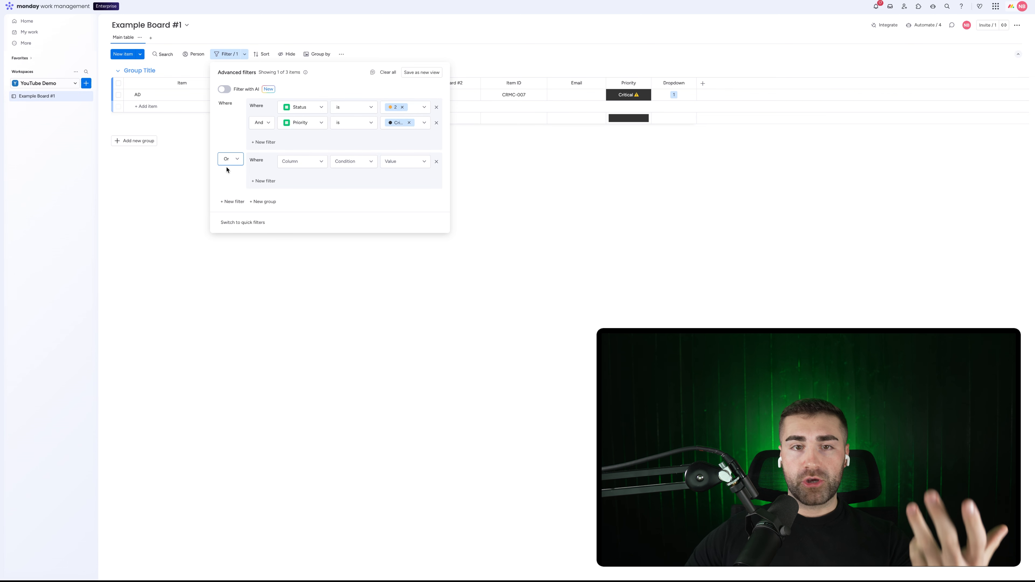
# - Set the second group's first filter to Dropdown is 1
pyautogui.click(282, 164)
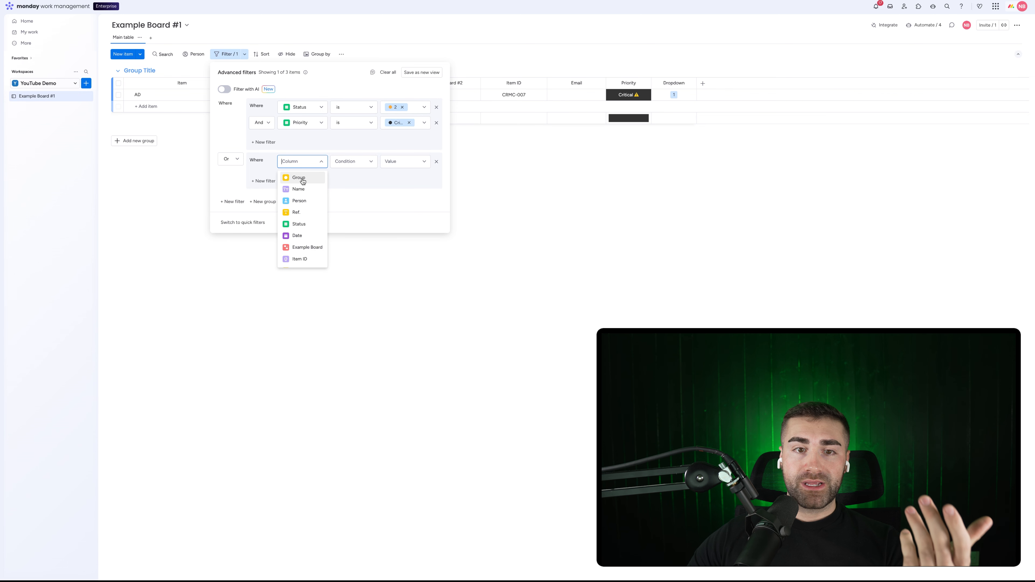
pyautogui.scroll(-2, 299, 240)
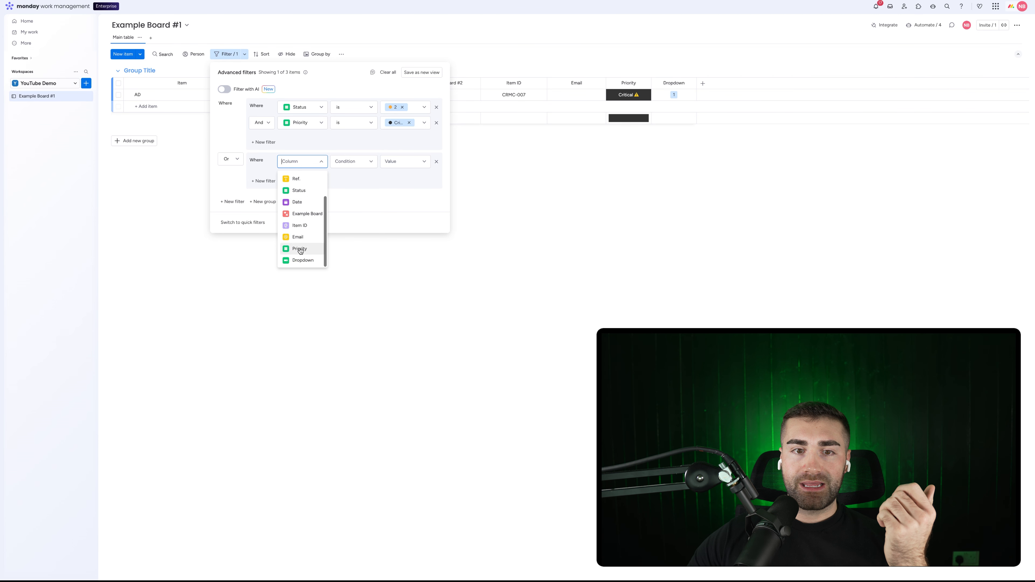
pyautogui.click(300, 259)
pyautogui.click(384, 167)
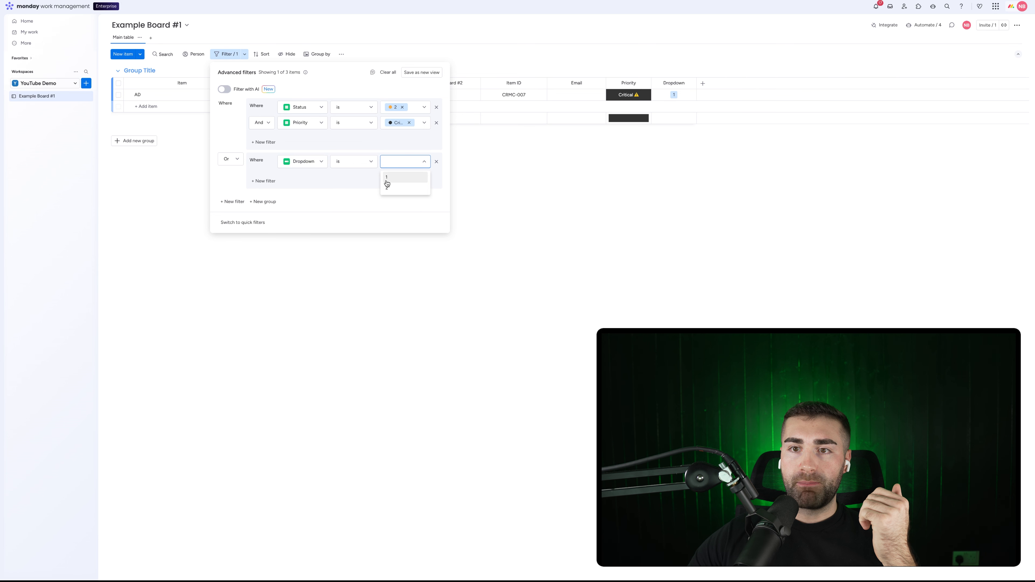
pyautogui.click(384, 181)
pyautogui.click(344, 212)
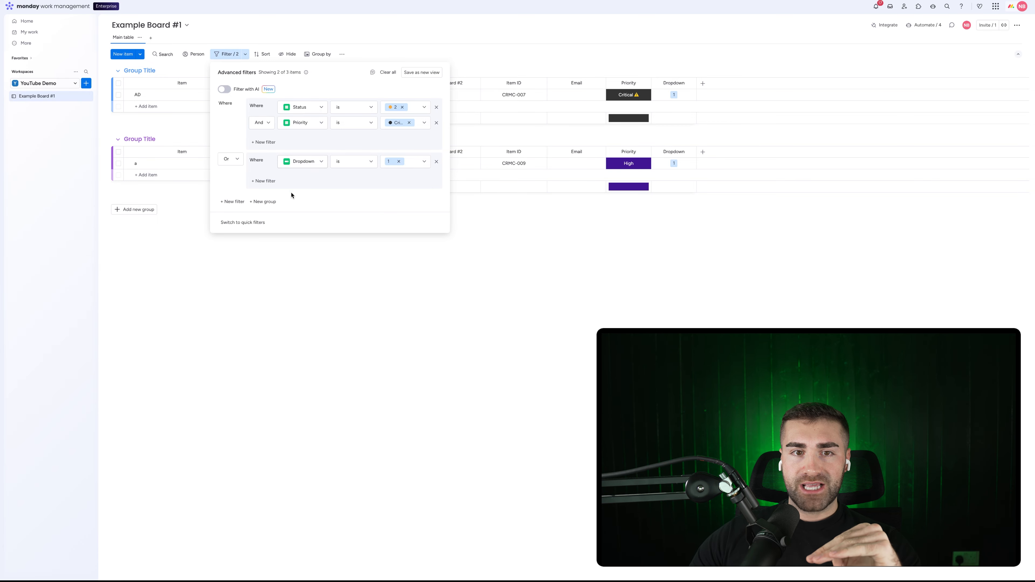
# - Add another filter to the second group, joined with And, requiring Priority is High
pyautogui.click(263, 180)
pyautogui.click(271, 182)
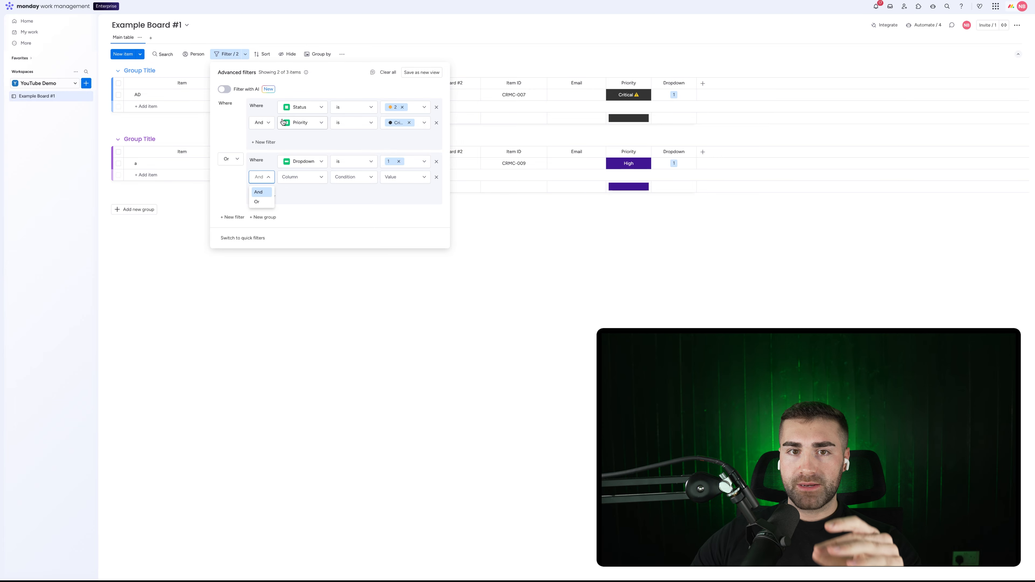
pyautogui.click(302, 179)
pyautogui.scroll(-1, 303, 269)
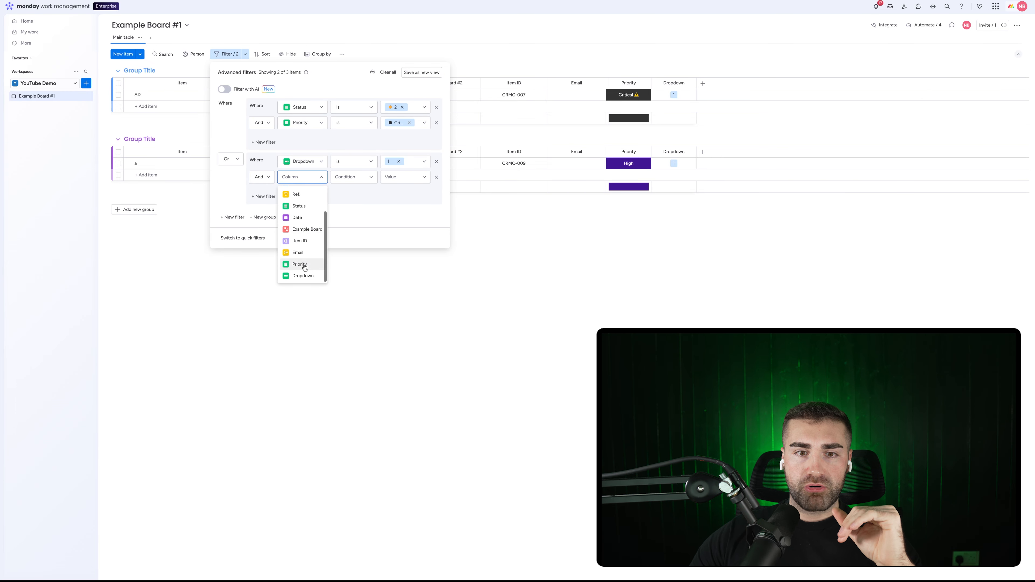
pyautogui.click(299, 265)
pyautogui.click(401, 178)
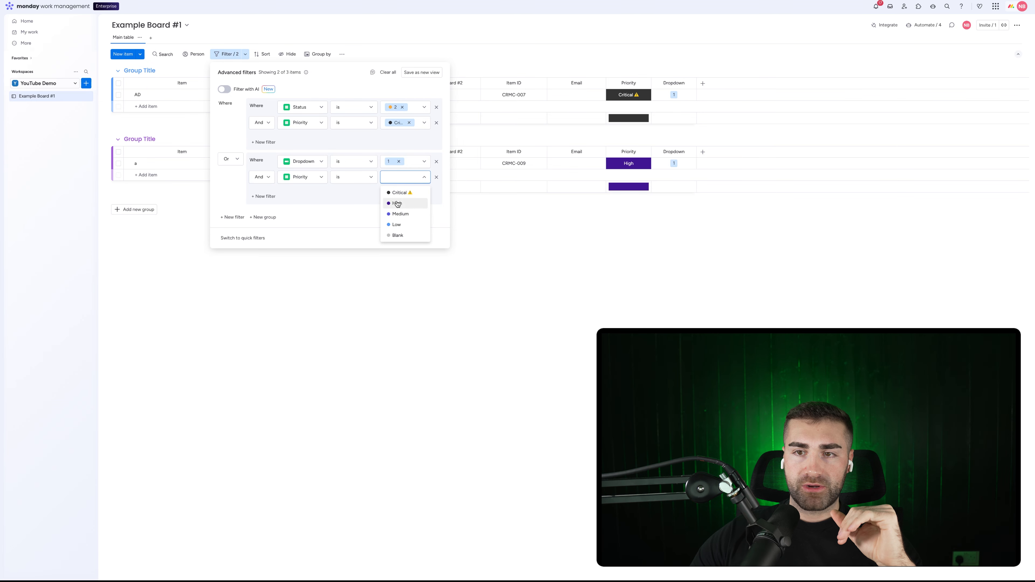
pyautogui.click(398, 203)
pyautogui.click(327, 217)
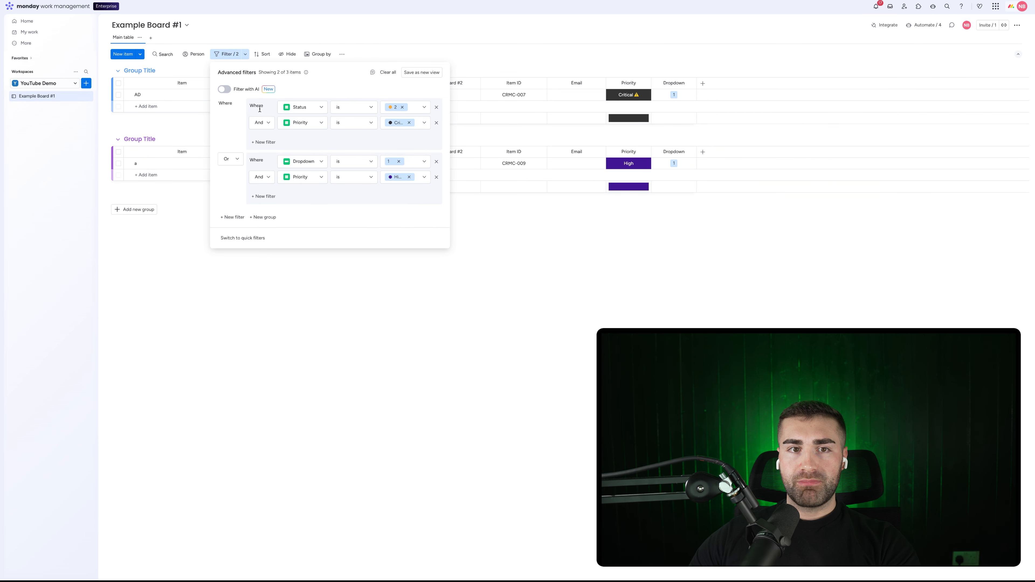
# - Switch the operator joining the two filter groups to And, and remove all four filters
pyautogui.click(230, 159)
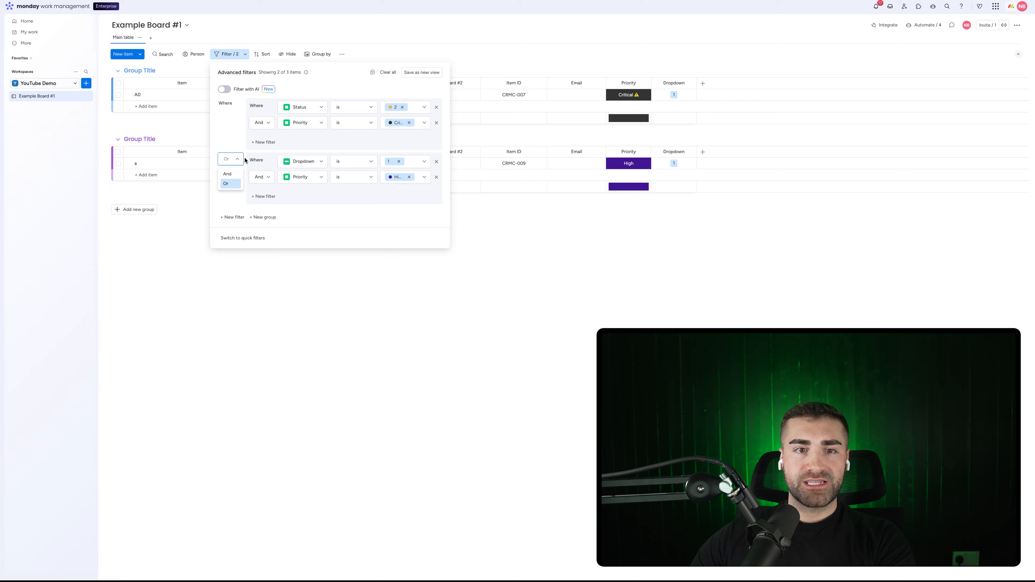
pyautogui.click(229, 173)
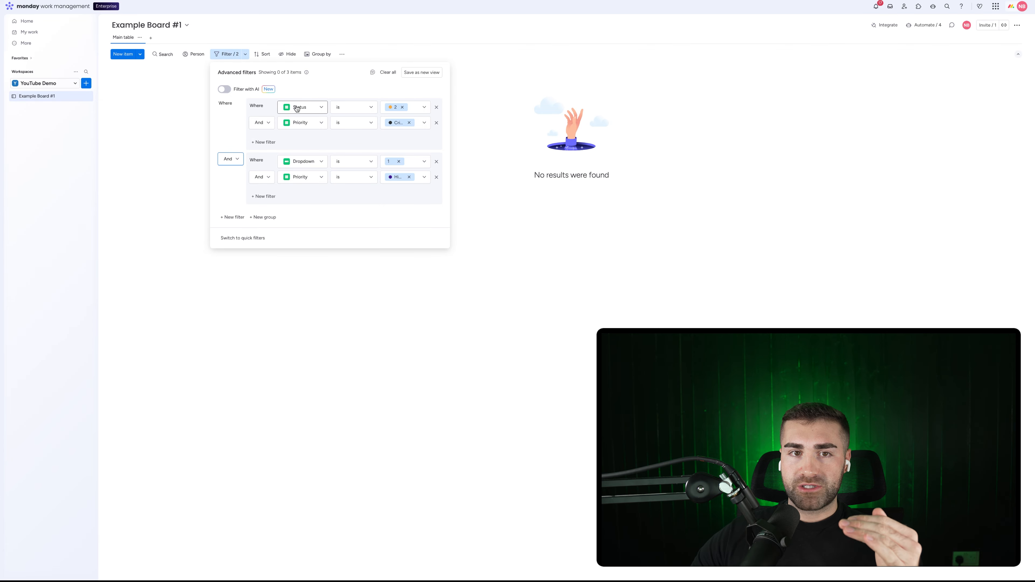
pyautogui.click(436, 108)
pyautogui.click(436, 108)
pyautogui.click(436, 107)
pyautogui.click(436, 107)
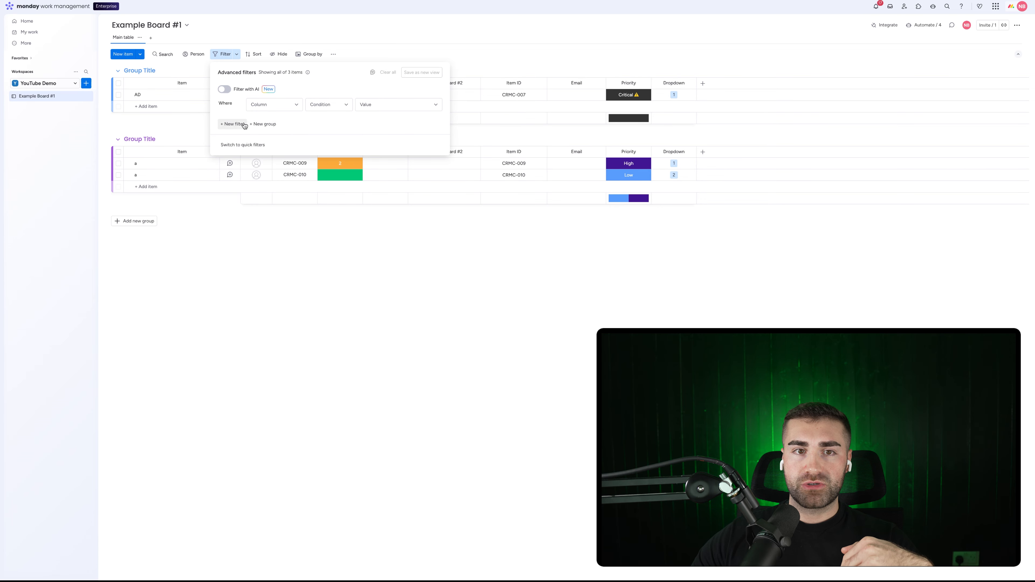
pyautogui.click(272, 107)
pyautogui.click(272, 108)
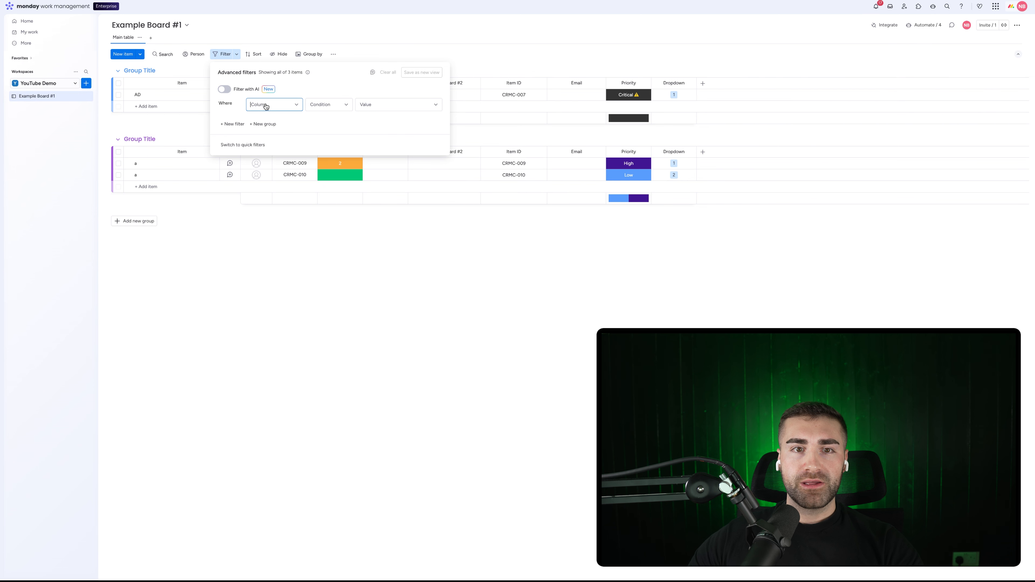
# - Replace the blank ungrouped filter with an empty filter group
pyautogui.click(262, 125)
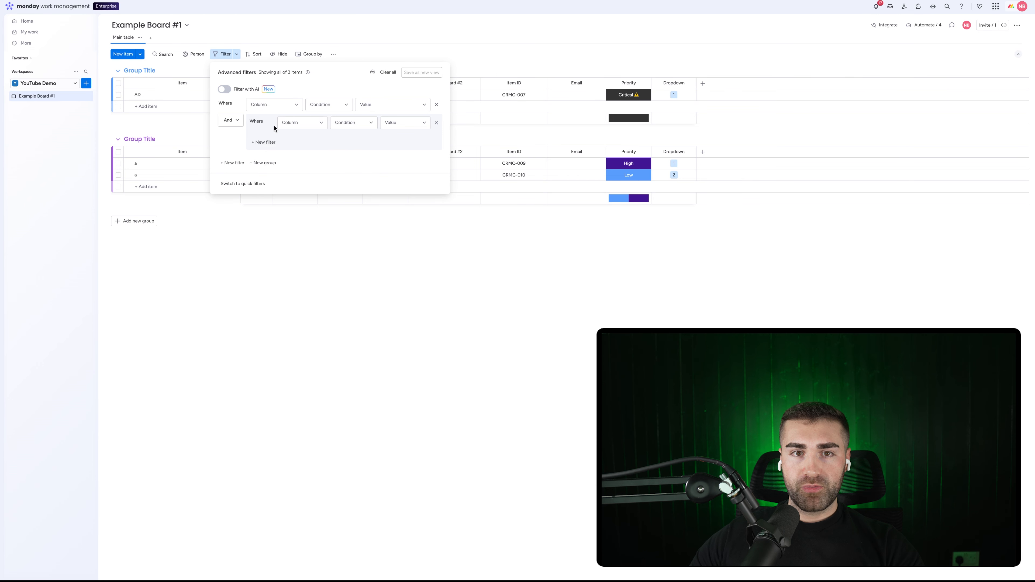
pyautogui.click(435, 106)
pyautogui.click(300, 109)
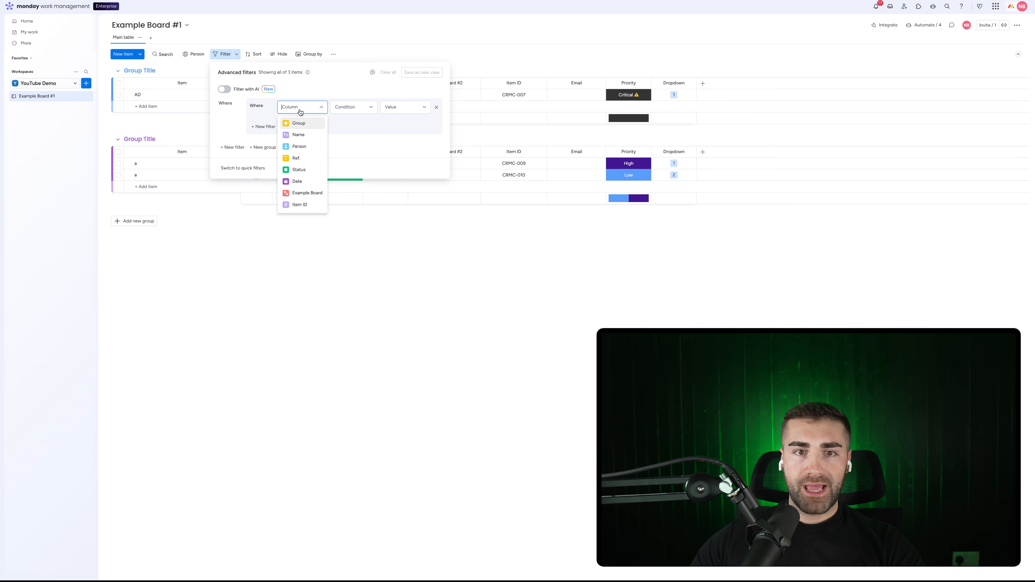
pyautogui.click(376, 141)
# - Add a second empty filter group and join it to the first group with Or
pyautogui.click(263, 147)
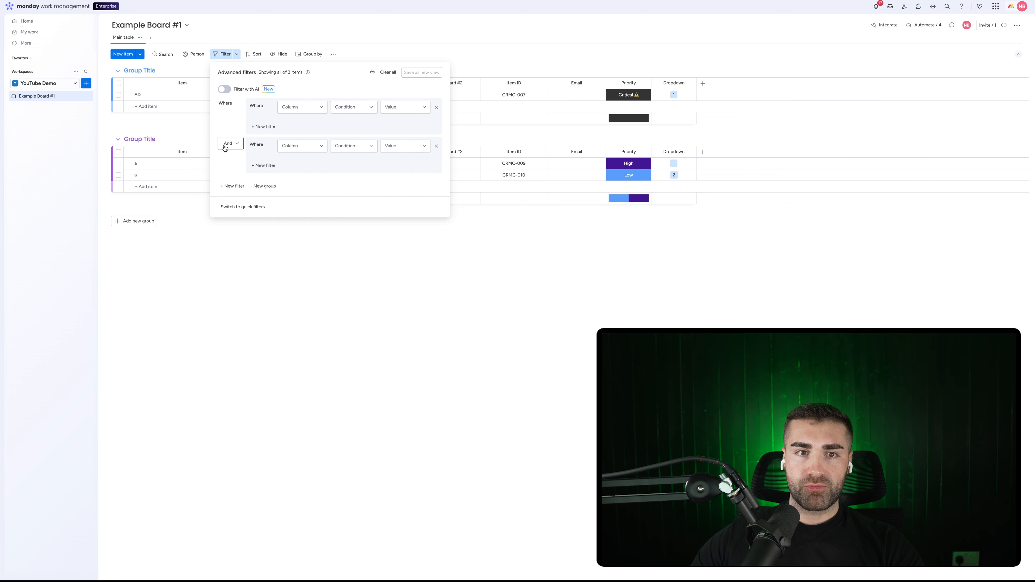
pyautogui.click(230, 143)
pyautogui.click(229, 168)
pyautogui.click(321, 145)
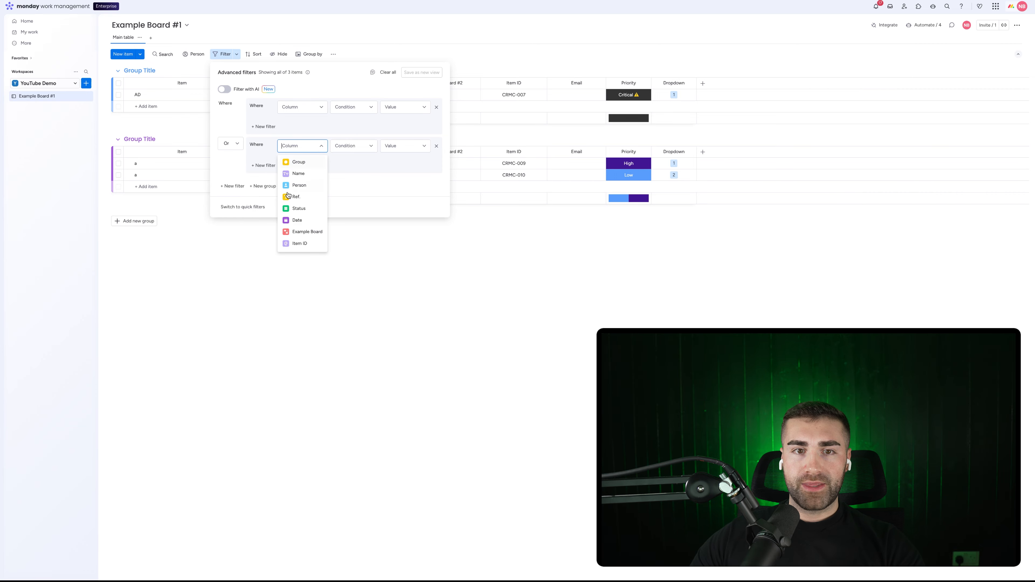
pyautogui.click(372, 191)
# - Add a third and a fourth empty filter group below the existing two
pyautogui.click(262, 186)
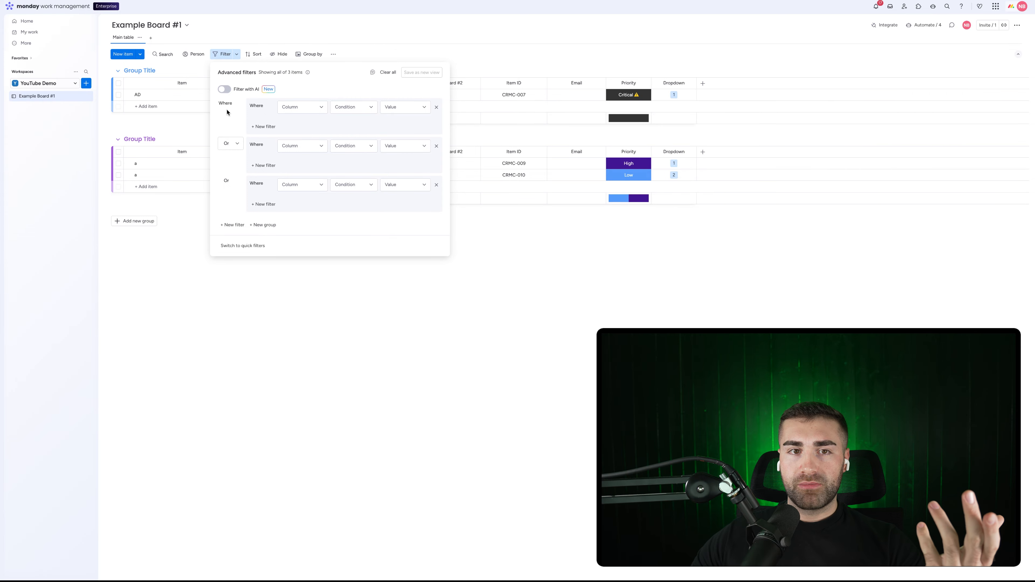
pyautogui.click(237, 146)
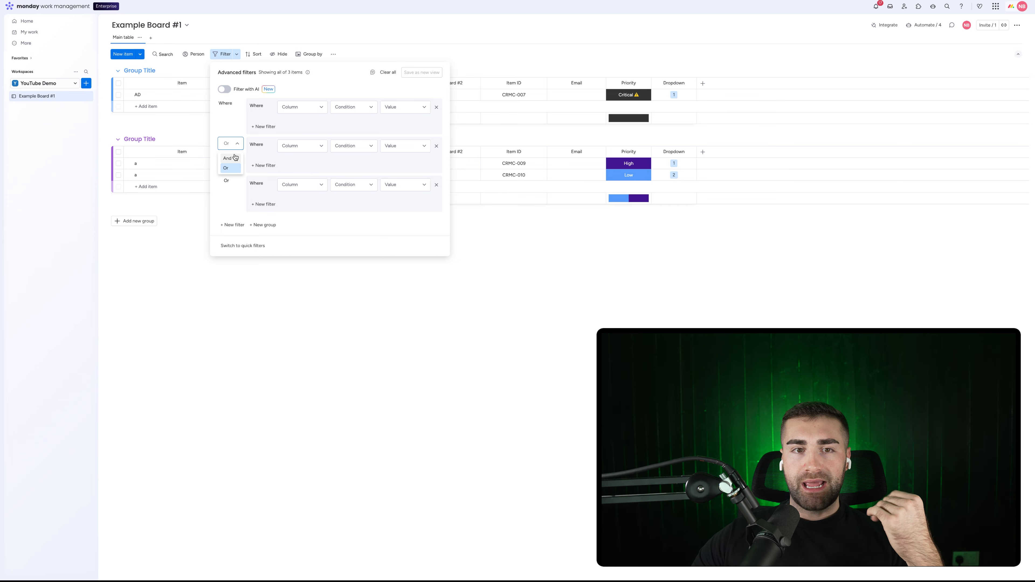
pyautogui.click(264, 226)
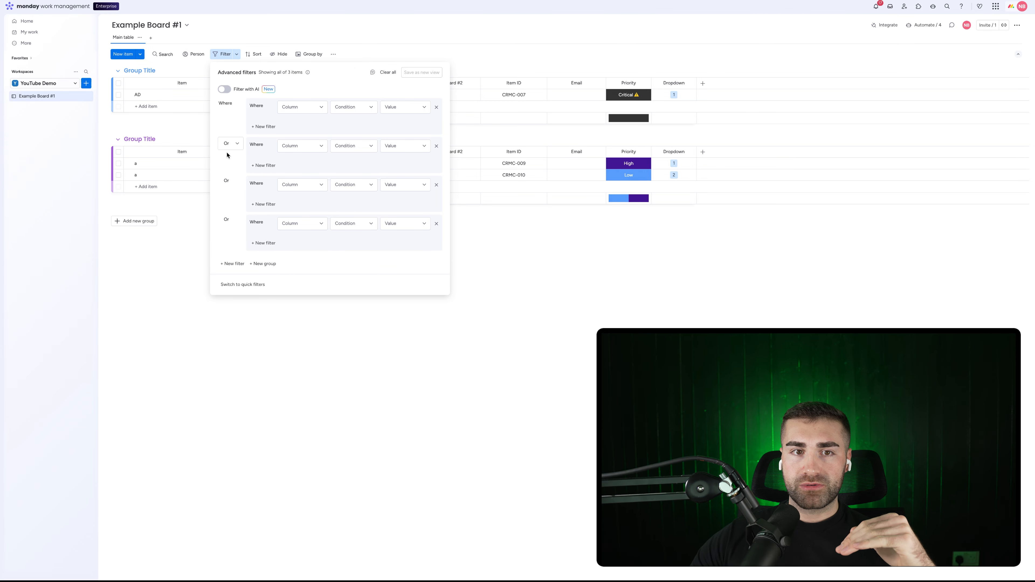
# - Switch the operator between the filter groups to And and back to Or
pyautogui.click(228, 143)
pyautogui.click(229, 160)
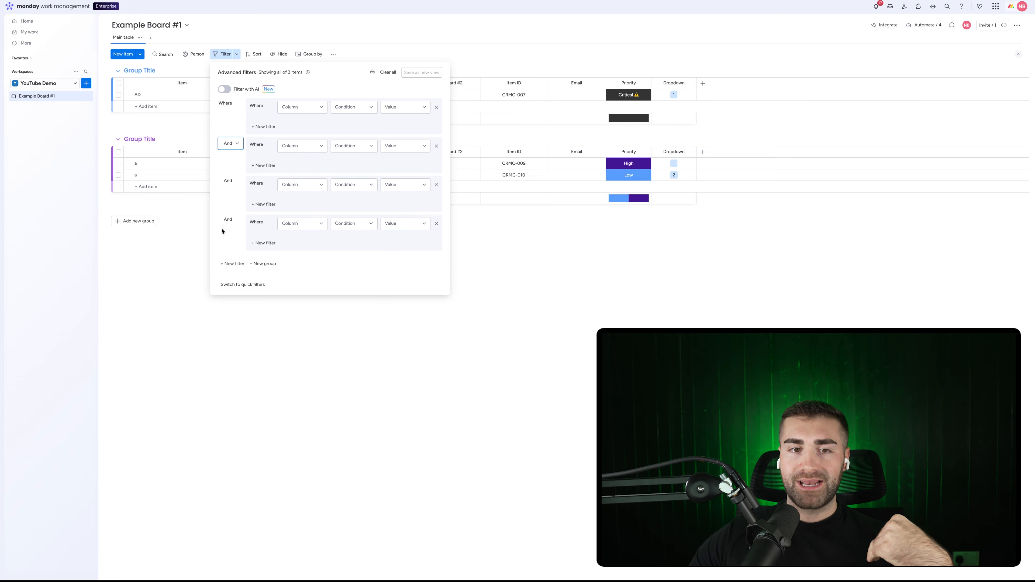
pyautogui.click(222, 144)
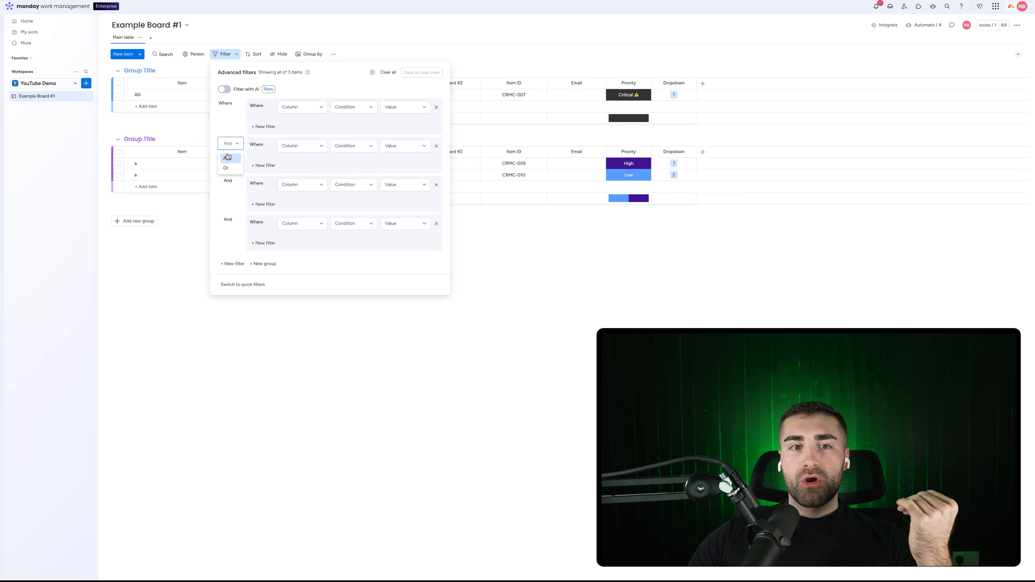
pyautogui.click(226, 169)
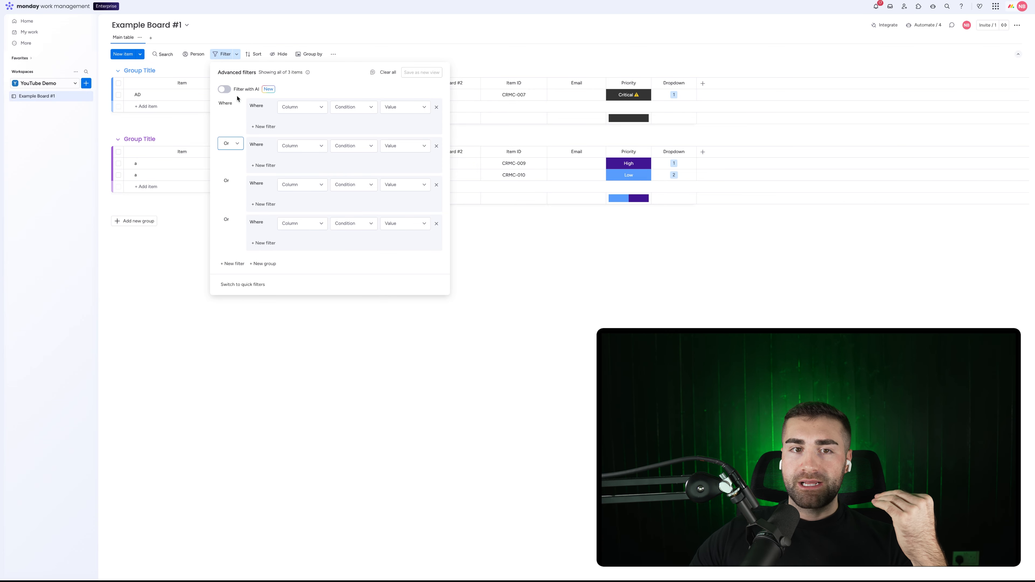
# - Remove the empty filter groups, leaving a single blank ungrouped filter
pyautogui.click(436, 184)
pyautogui.click(436, 185)
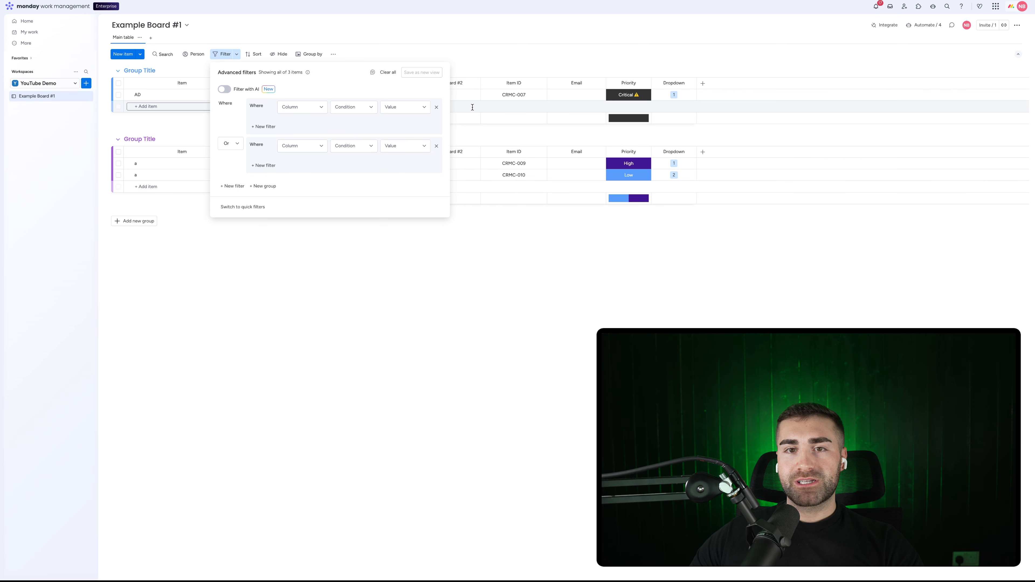
pyautogui.click(436, 108)
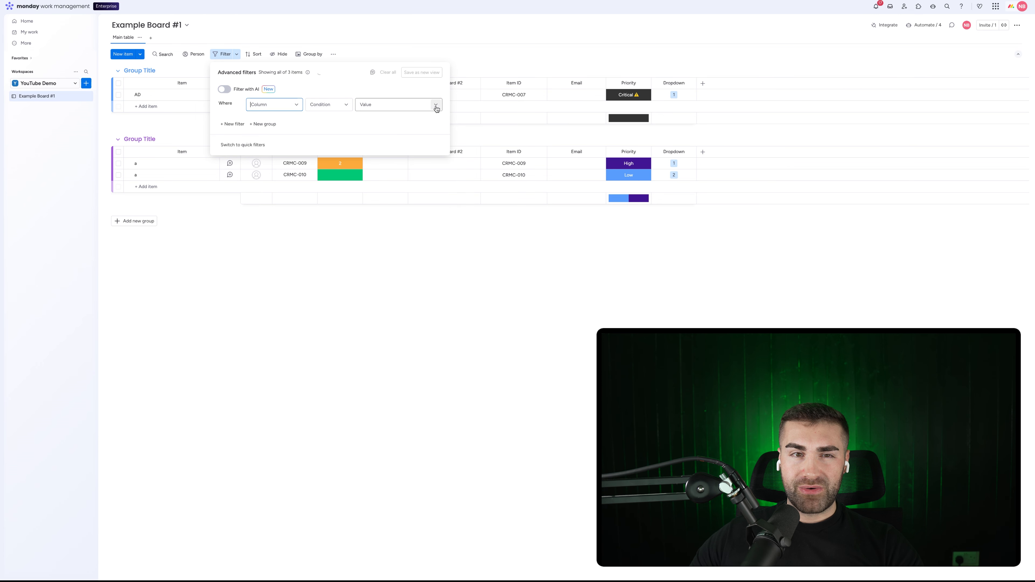
# - Add an empty filter group below the blank ungrouped filter and remove it again
pyautogui.click(253, 123)
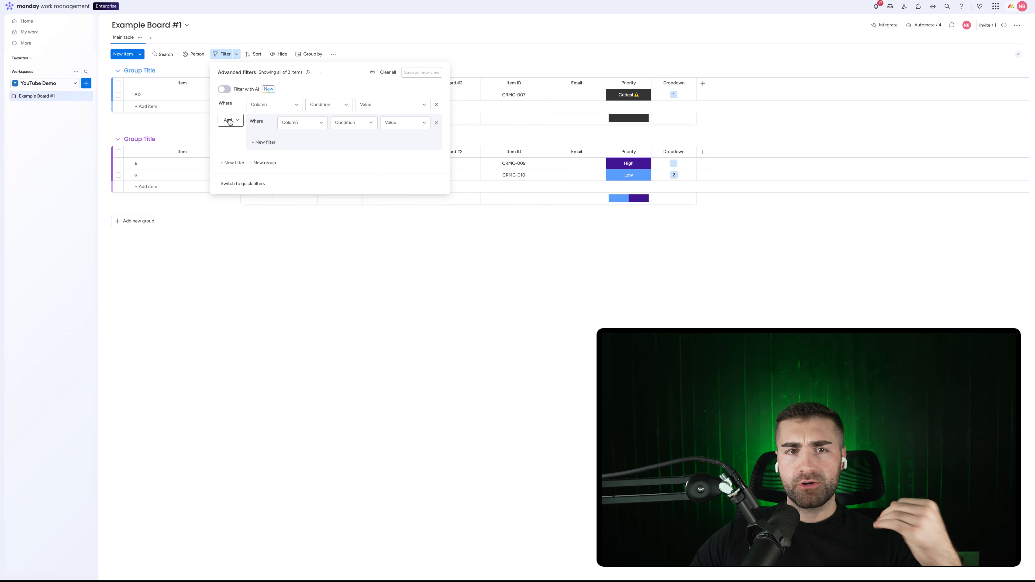
pyautogui.click(436, 123)
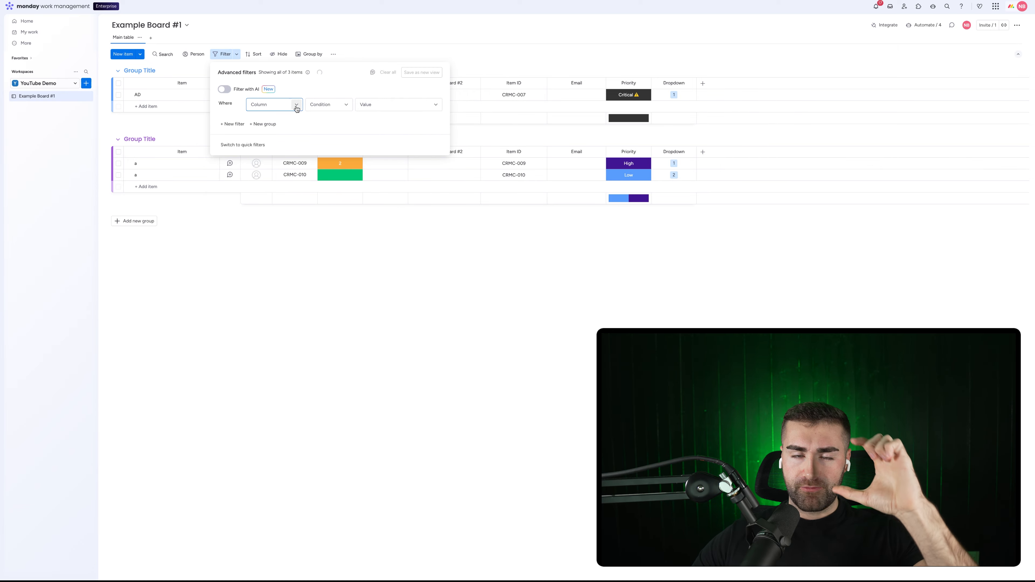
pyautogui.click(286, 110)
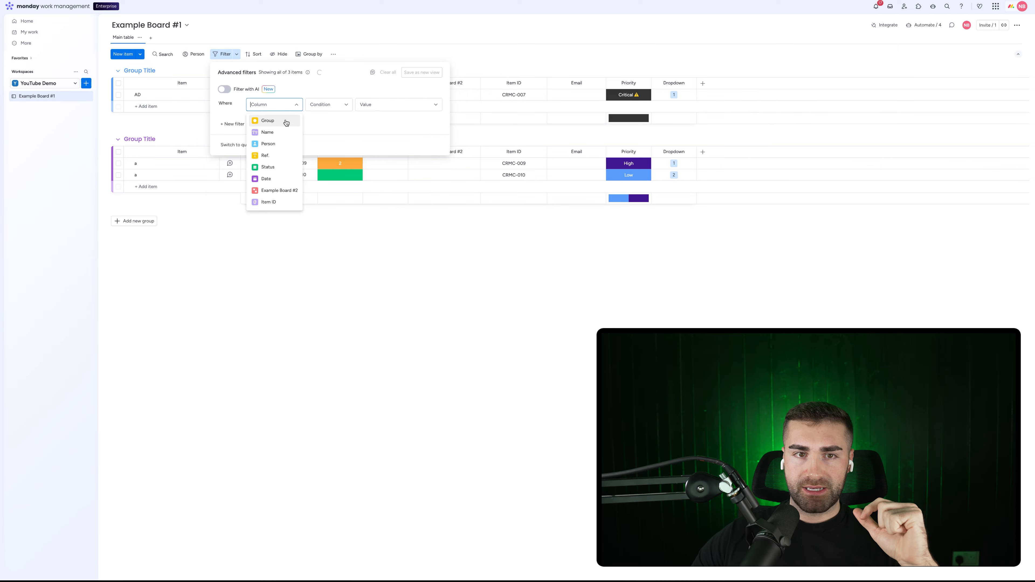
pyautogui.click(271, 106)
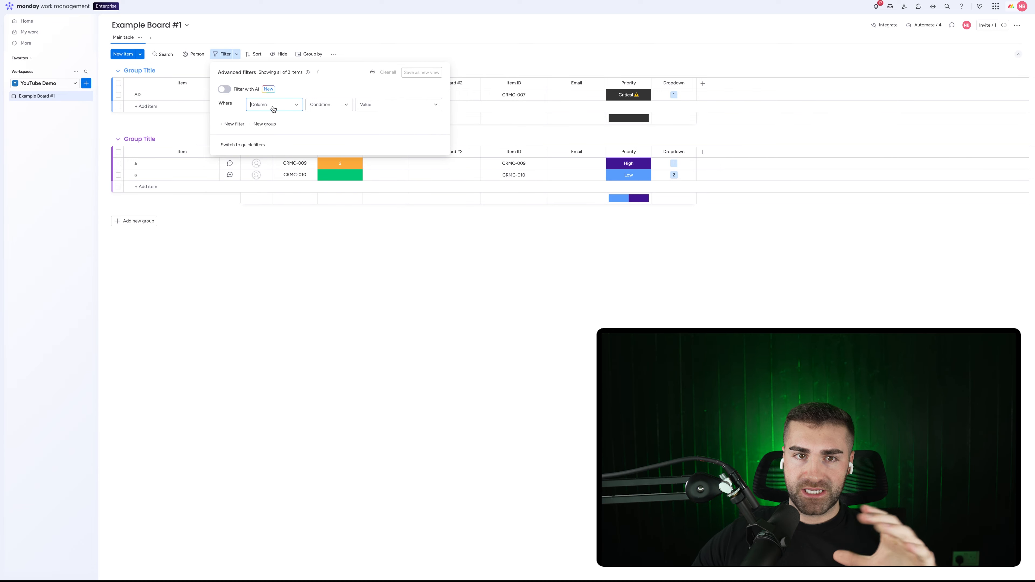
# - Add a filter group below the ungrouped filter and join it with Or
pyautogui.click(269, 124)
pyautogui.click(230, 120)
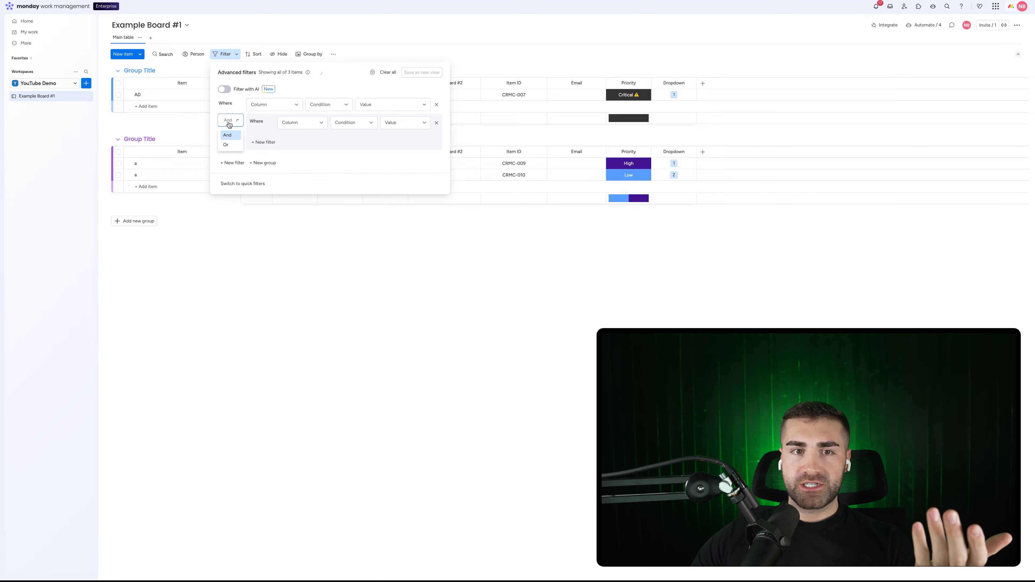
pyautogui.click(226, 145)
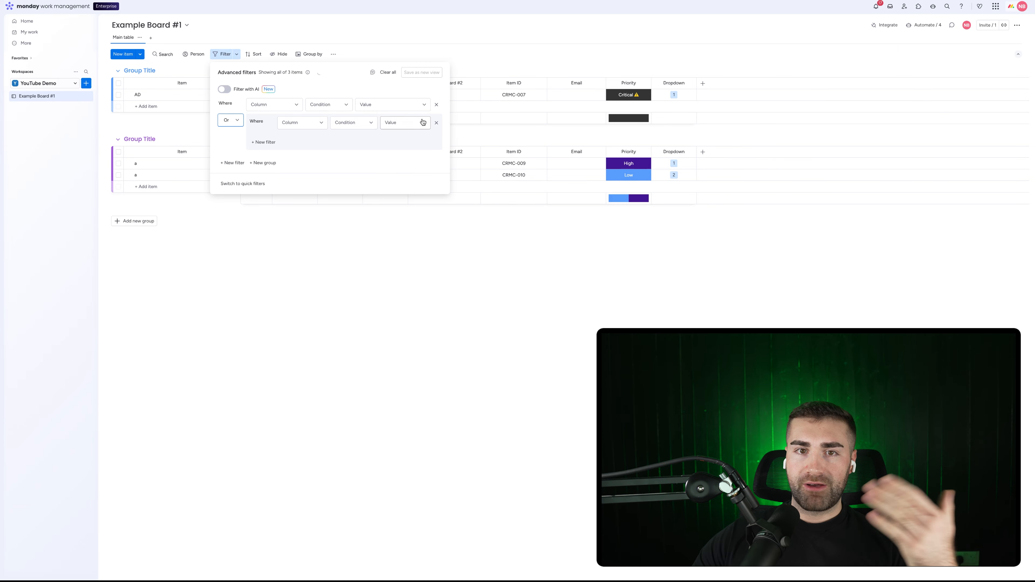
# - Set the ungrouped filter to Priority is Medium
pyautogui.click(271, 105)
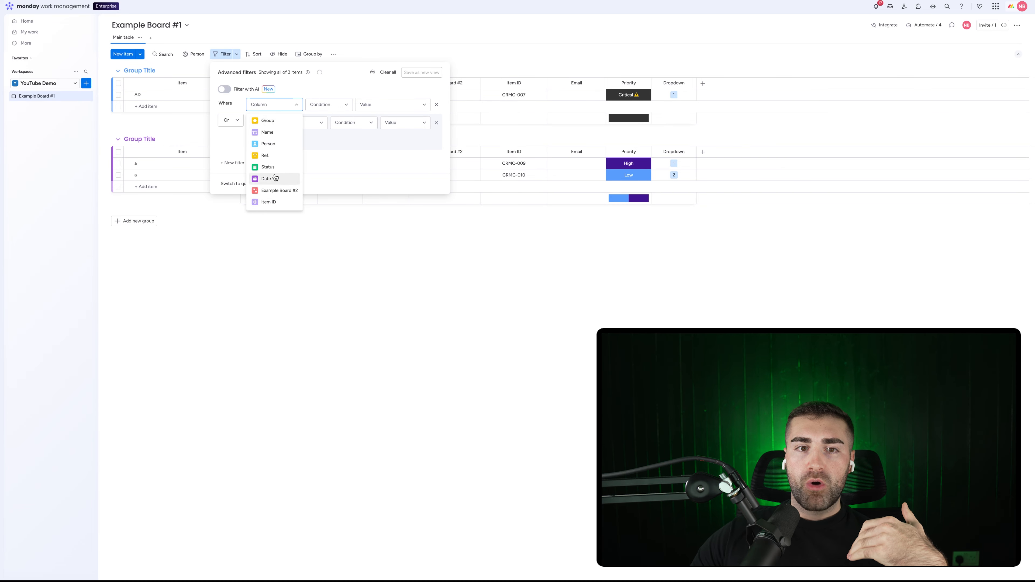
pyautogui.scroll(-3, 276, 179)
pyautogui.click(272, 192)
pyautogui.click(373, 107)
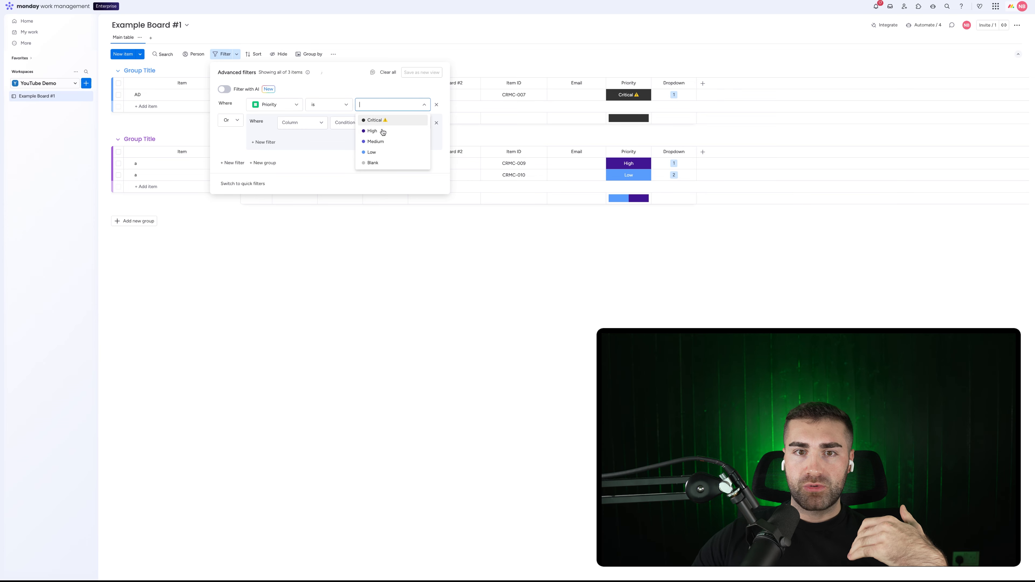
pyautogui.click(378, 142)
# - Set the first filter inside the group to Status is 2
pyautogui.click(296, 125)
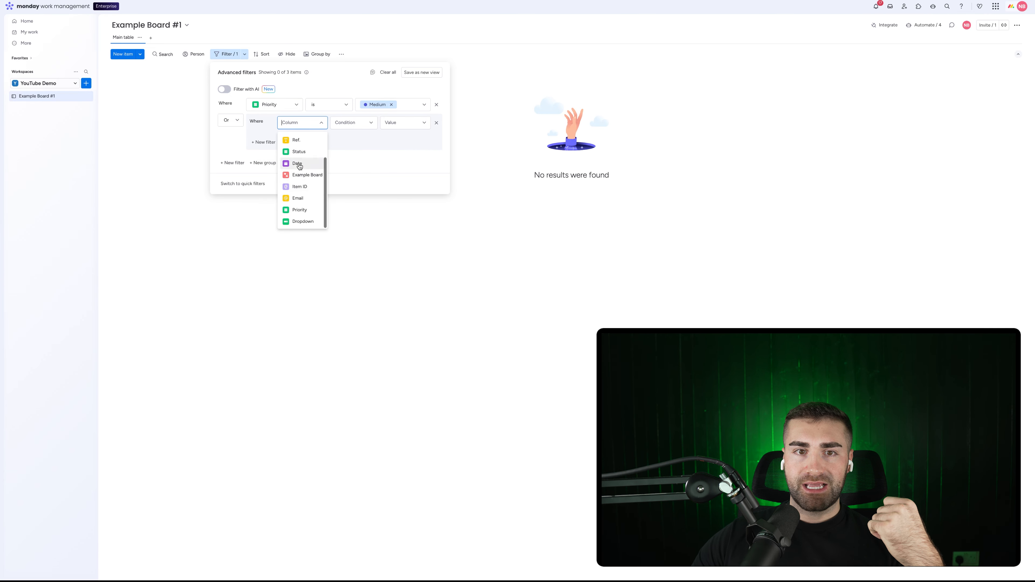
pyautogui.scroll(-1, 297, 163)
pyautogui.click(295, 153)
pyautogui.click(350, 127)
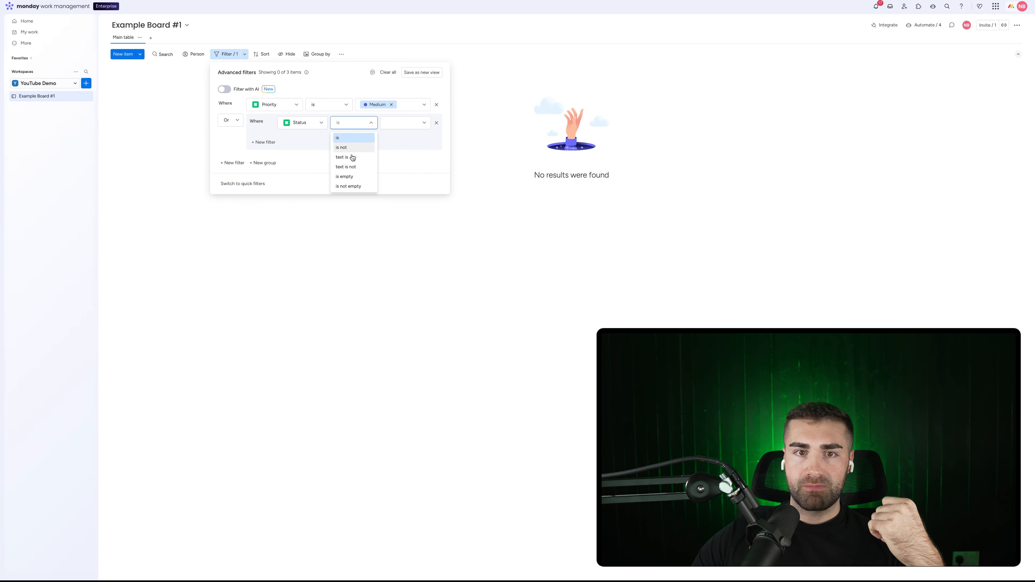
pyautogui.click(394, 105)
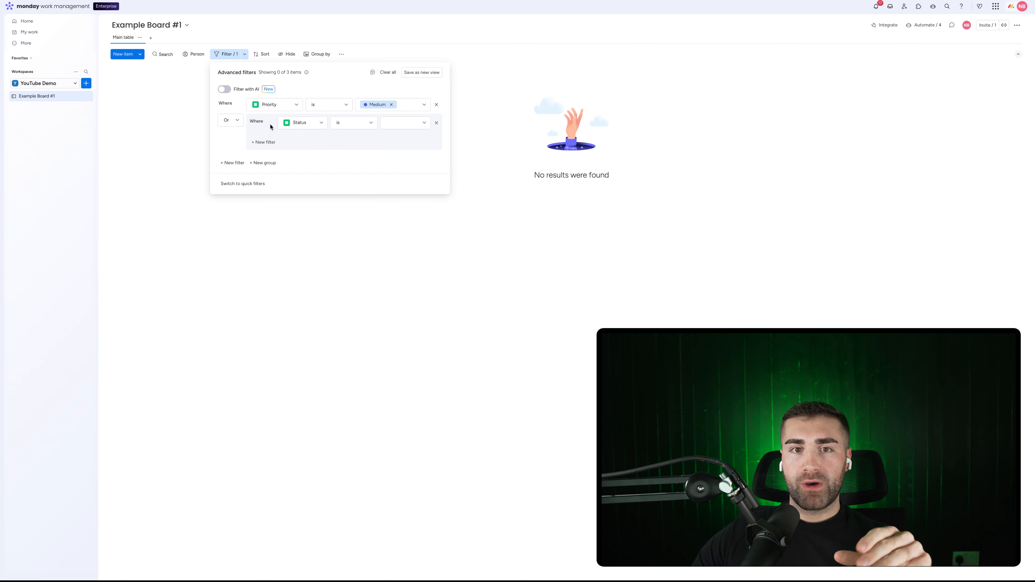
pyautogui.click(397, 123)
pyautogui.click(394, 164)
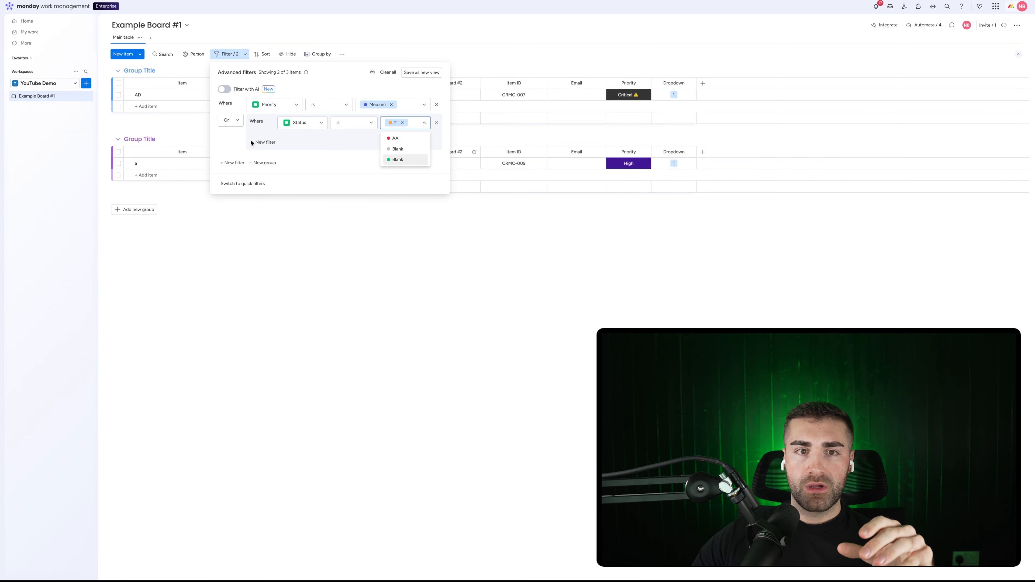
# - Add a second filter to the group, joined with And, requiring Priority is Critical
pyautogui.click(253, 142)
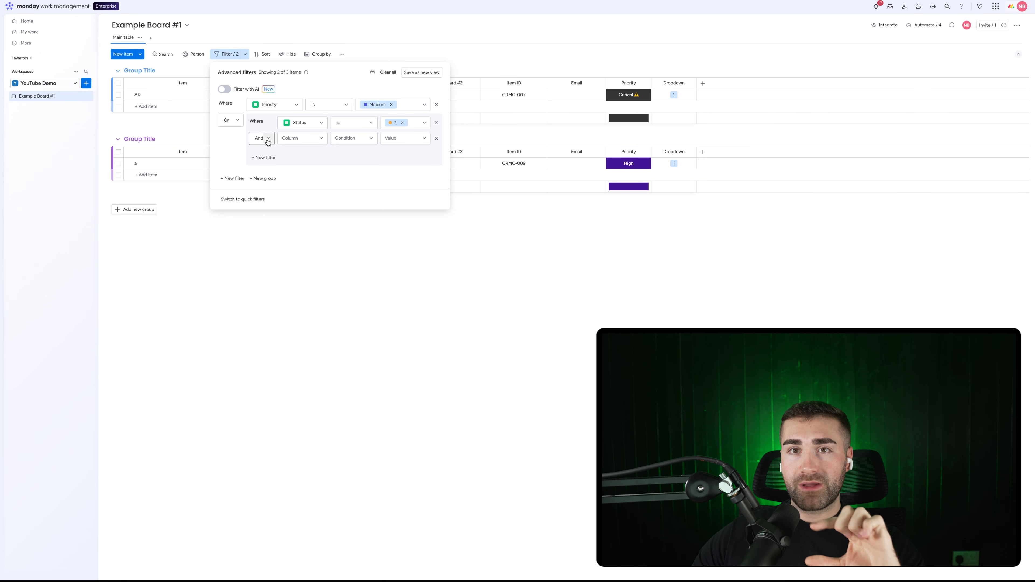
pyautogui.click(313, 139)
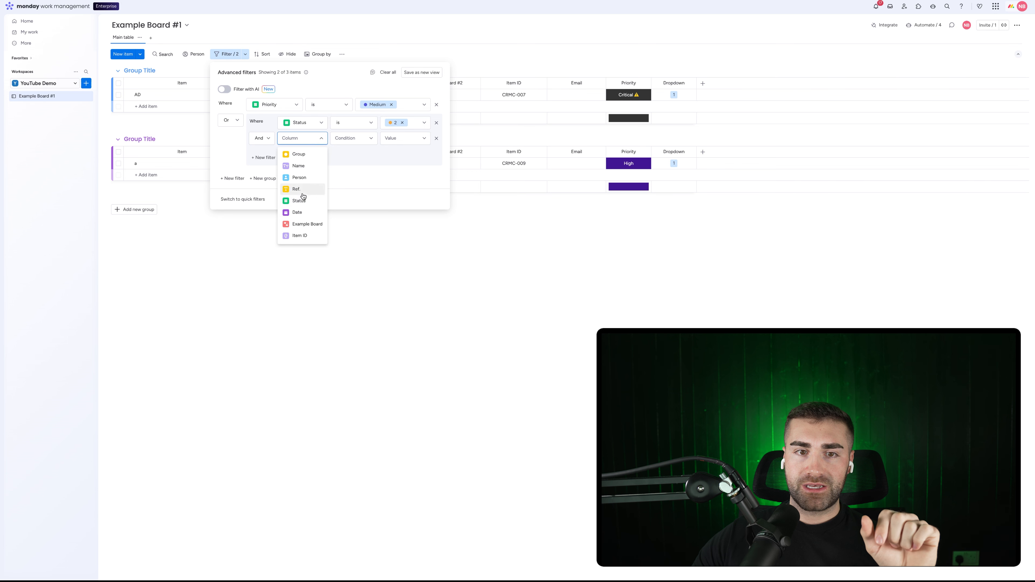
pyautogui.scroll(-3, 299, 221)
pyautogui.click(300, 225)
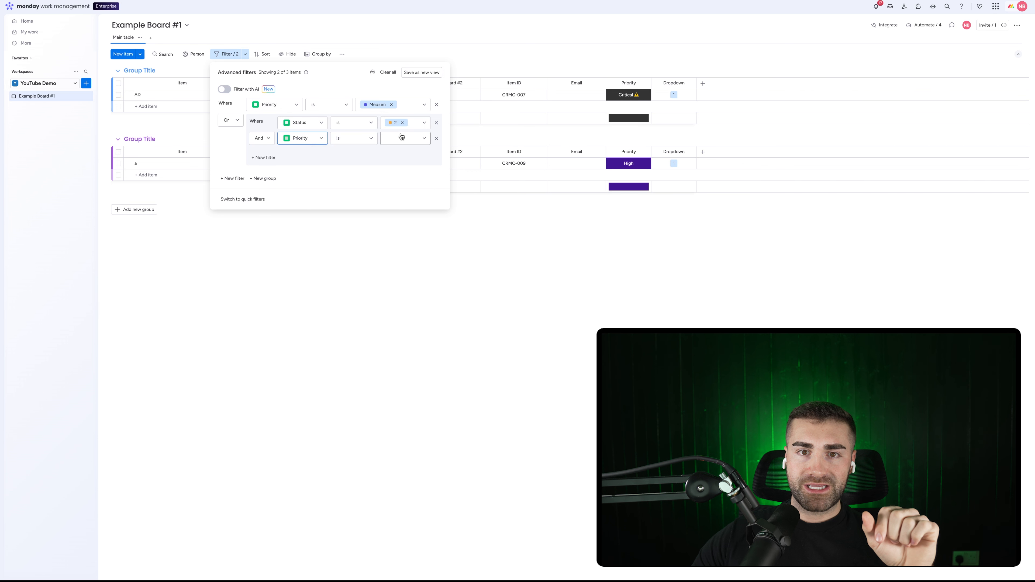
pyautogui.click(402, 138)
pyautogui.click(394, 154)
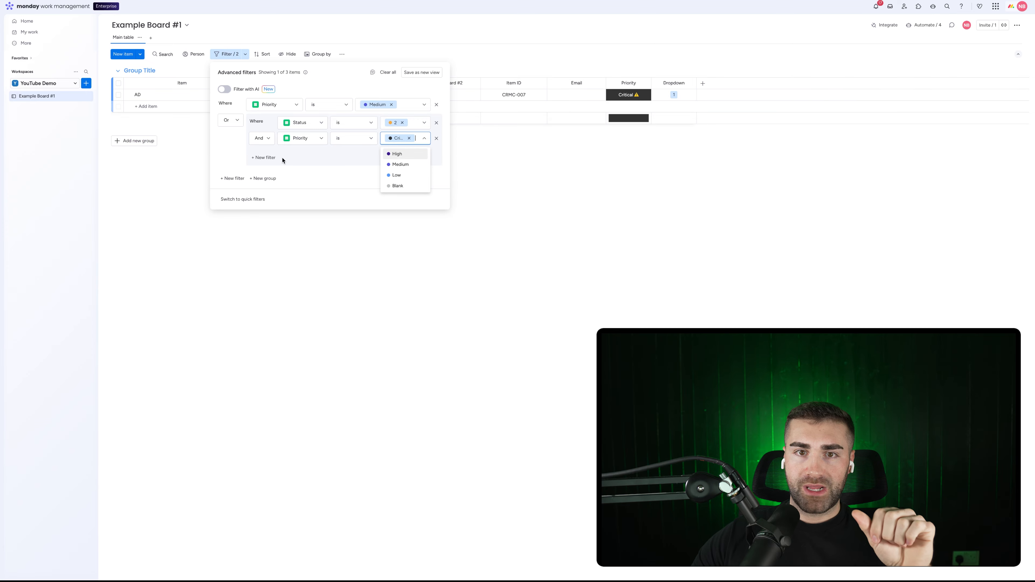
pyautogui.click(338, 191)
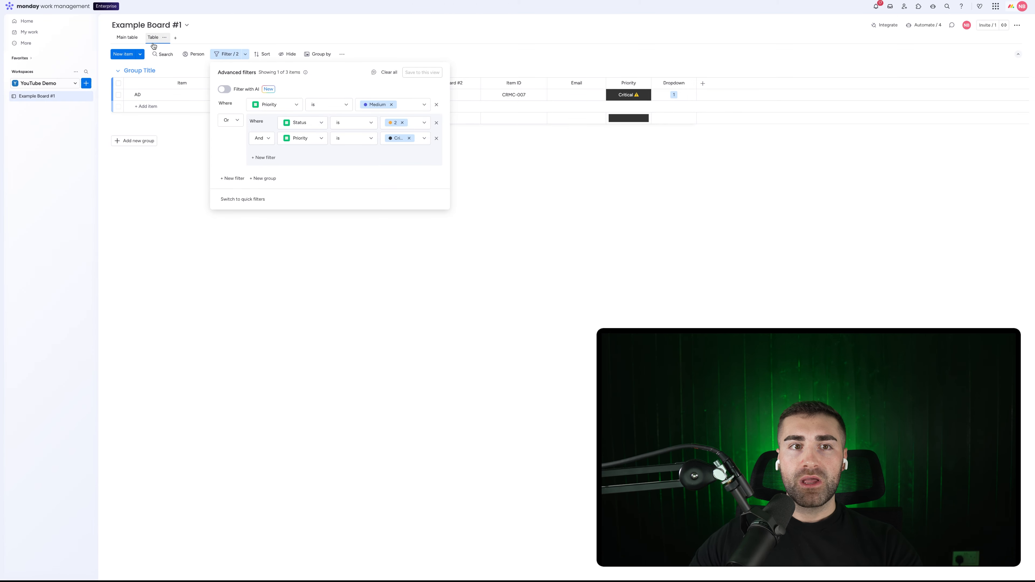
# - Close the advanced filters and switch to the Main table view
pyautogui.click(342, 59)
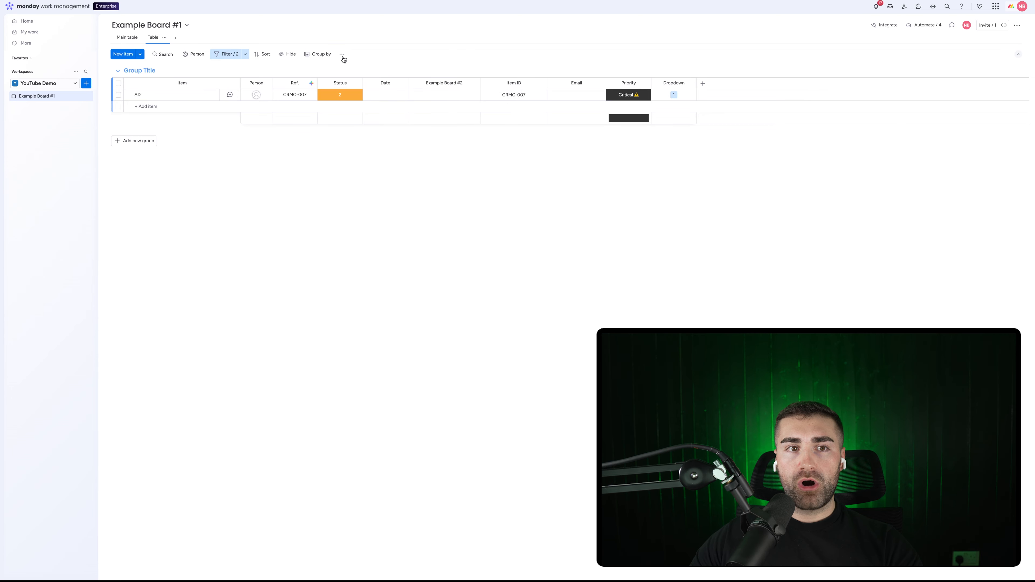
pyautogui.click(123, 37)
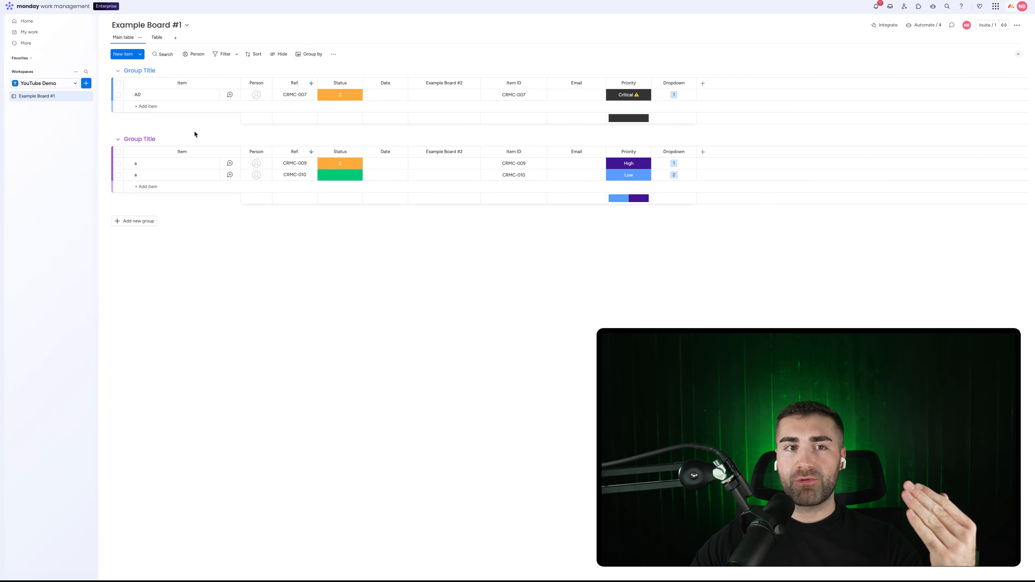
# - Rename the filtered Table view to "Filter Example #1"
pyautogui.click(154, 37)
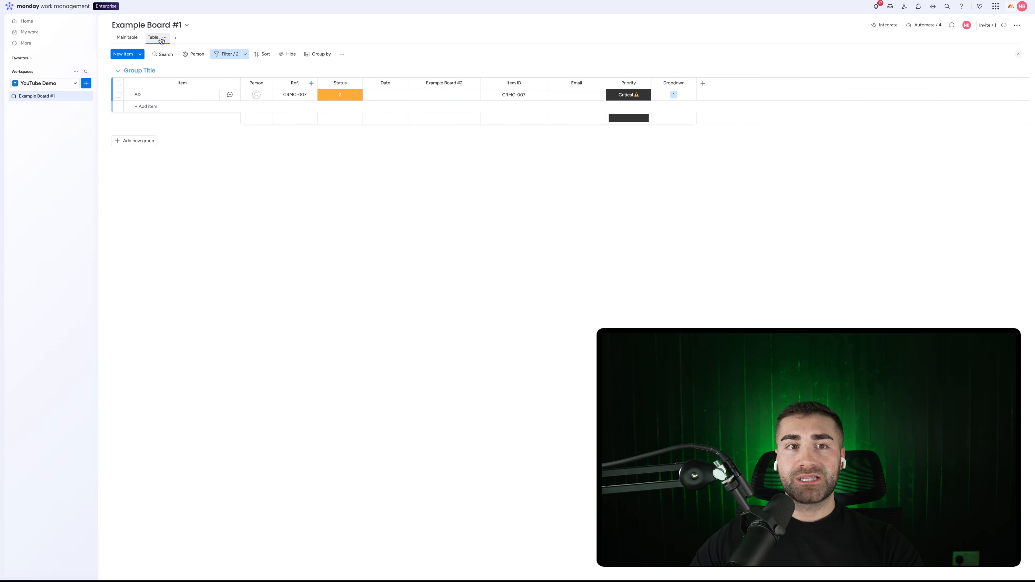
pyautogui.click(164, 37)
pyautogui.click(184, 72)
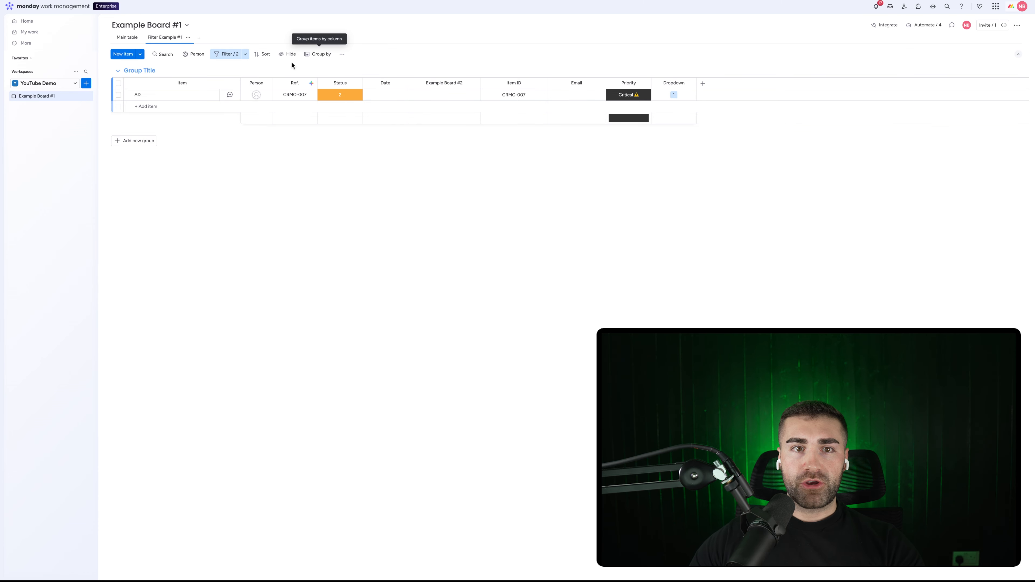
# - Remove the Priority is Critical filter from the group and return to the Main table without saving the change to the view
pyautogui.click(246, 54)
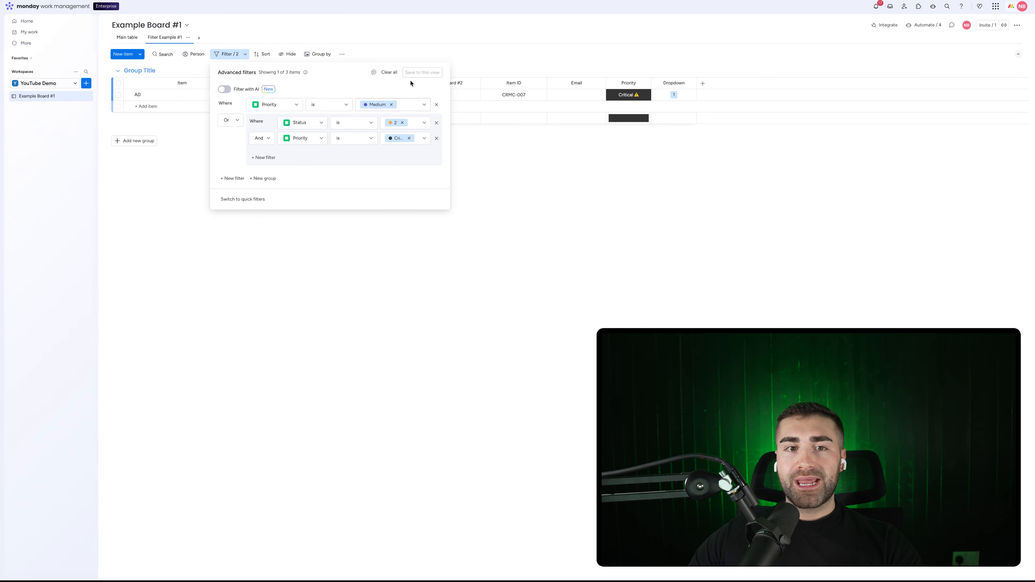
pyautogui.click(436, 138)
pyautogui.click(525, 229)
pyautogui.click(129, 41)
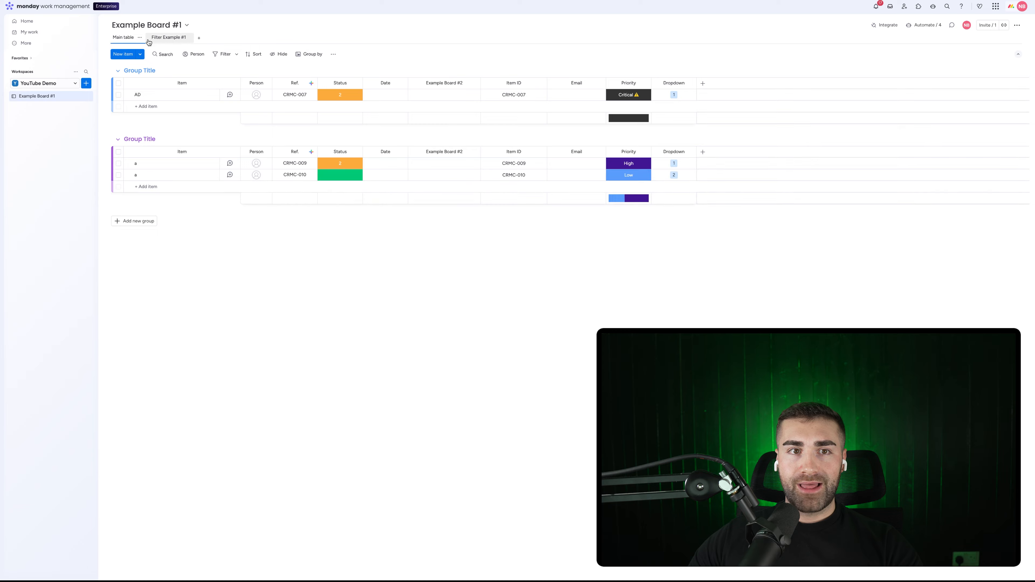
# - In the Filter Example #1 view, remove the group's Priority is Critical filter and save the change to this view
pyautogui.click(149, 39)
pyautogui.click(246, 55)
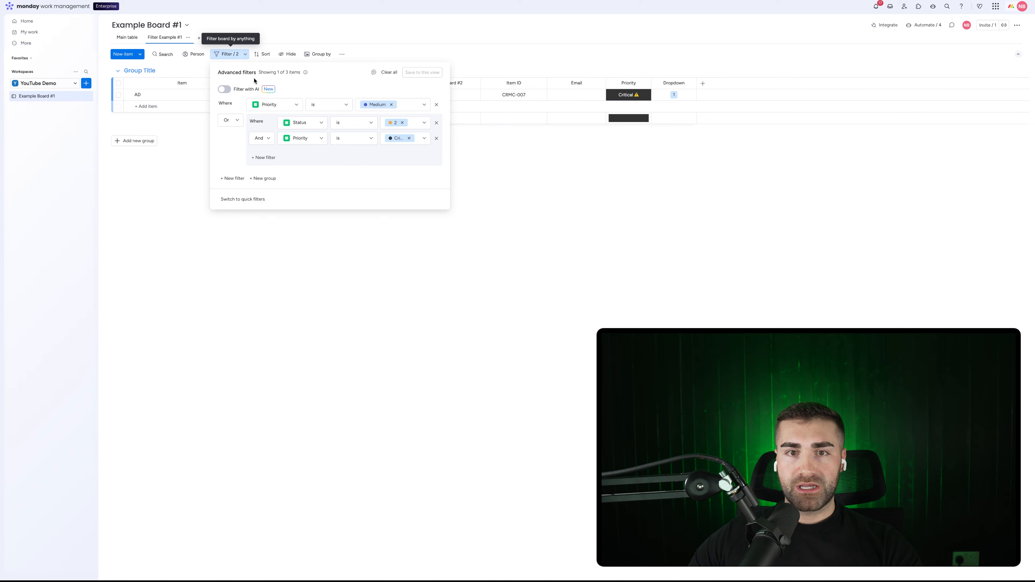
pyautogui.click(436, 139)
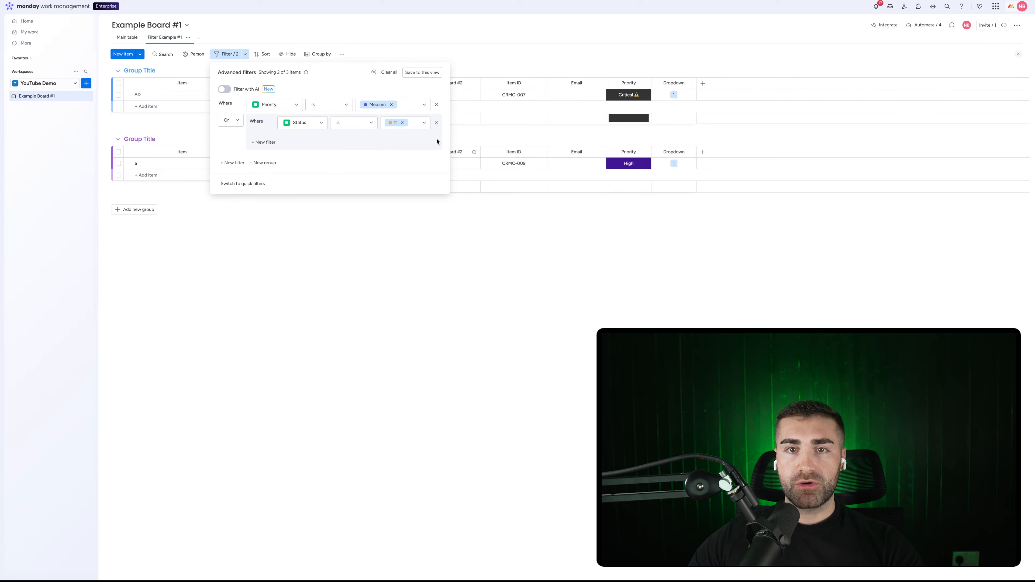
pyautogui.click(420, 76)
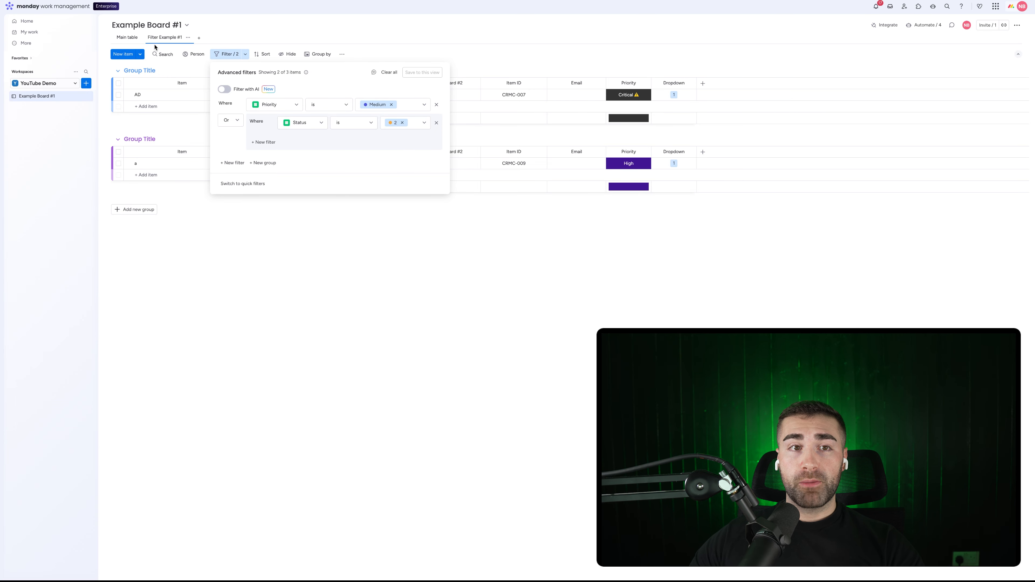
# - On the Main table view, set an advanced filter to Status is 2
pyautogui.click(133, 41)
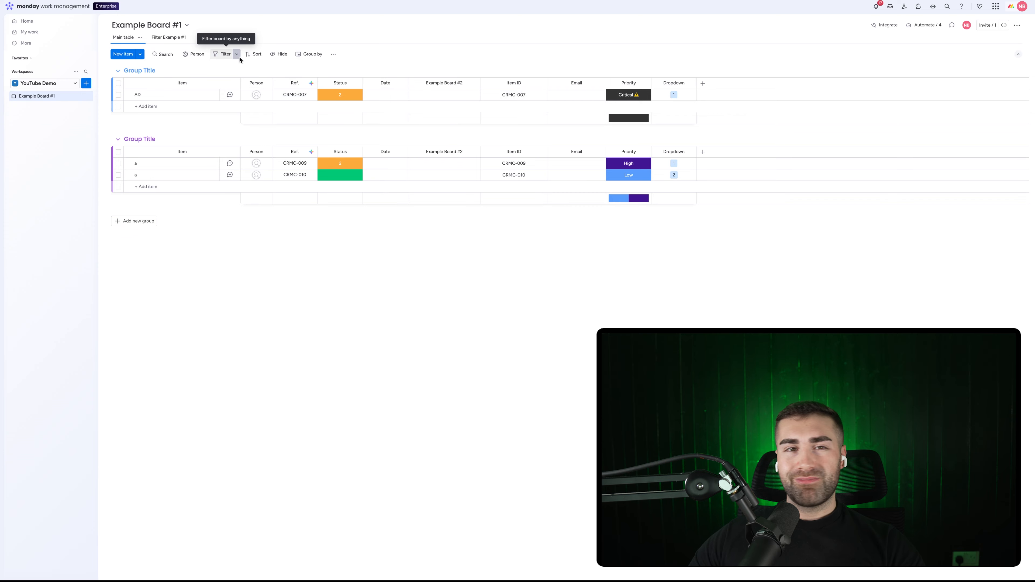
pyautogui.click(225, 55)
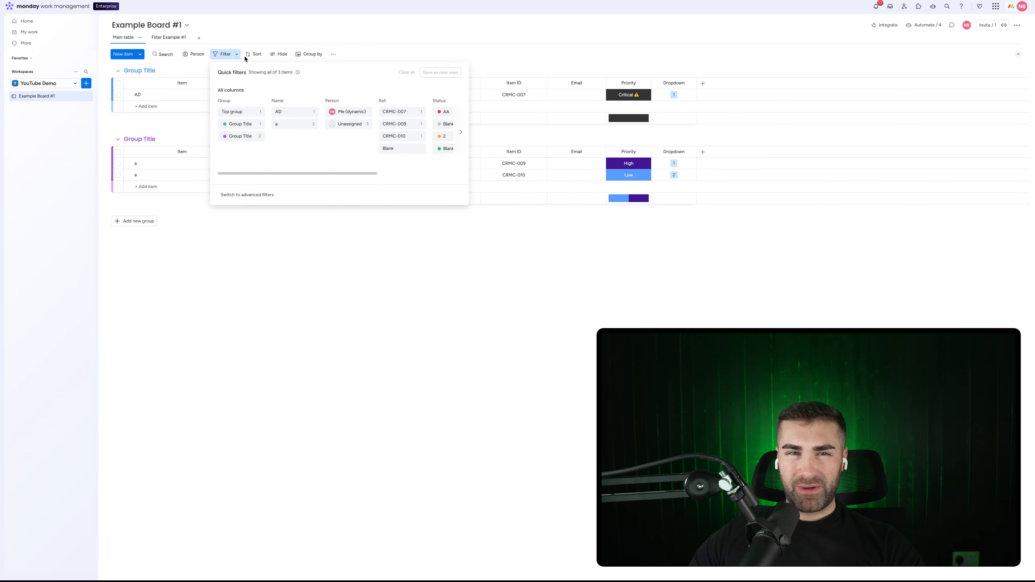
pyautogui.click(237, 54)
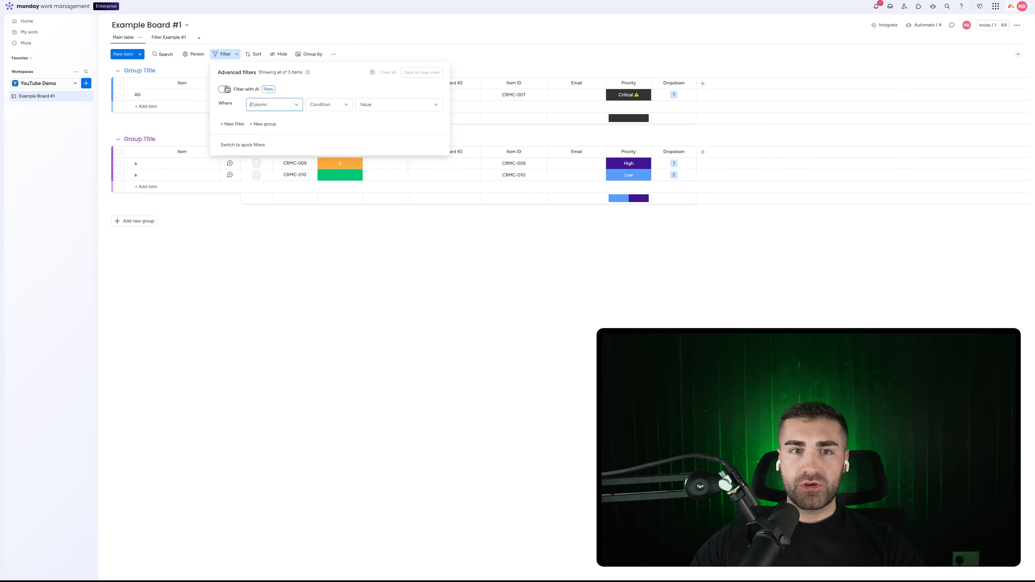
pyautogui.click(292, 106)
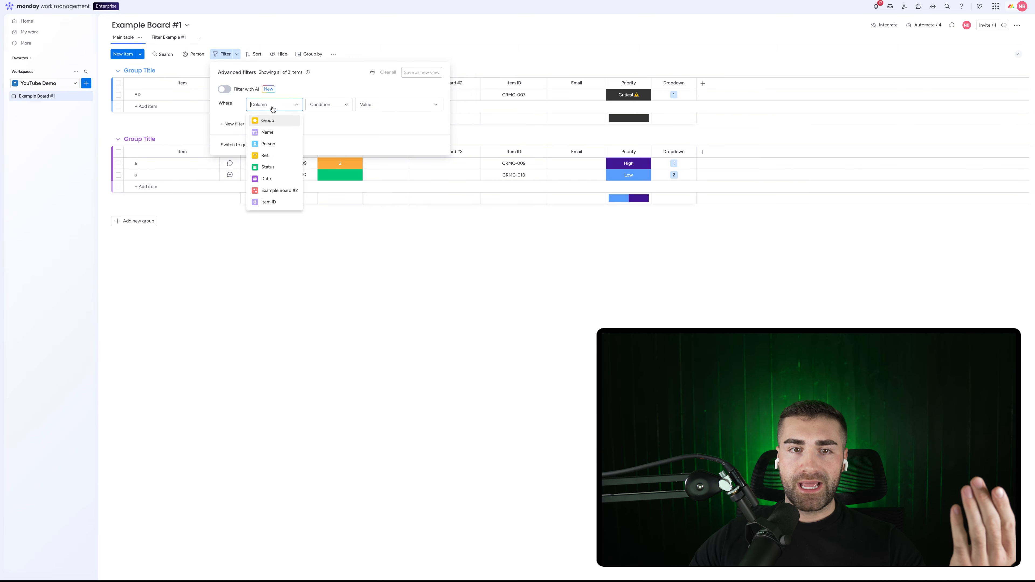
pyautogui.click(284, 168)
pyautogui.click(391, 104)
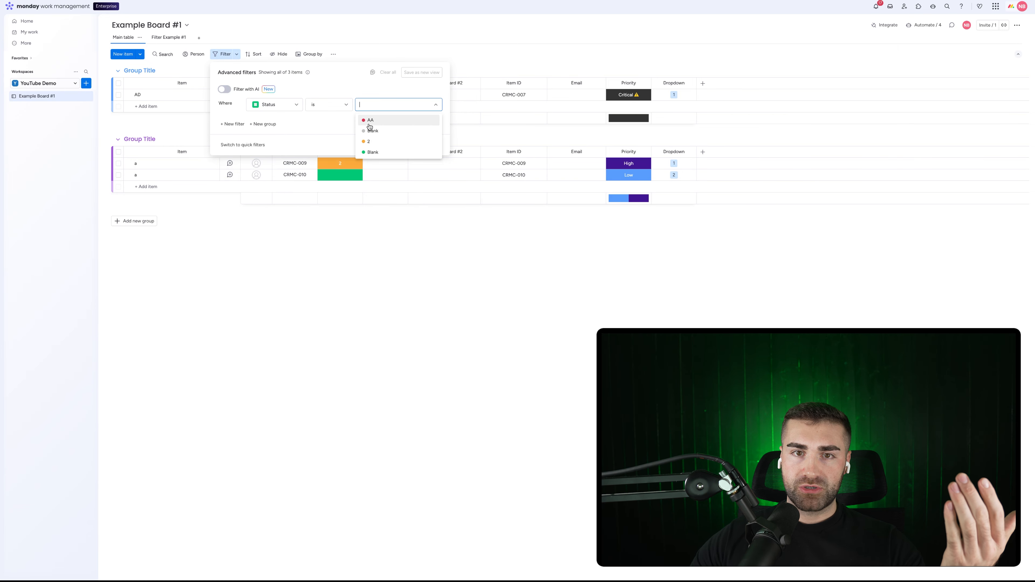
pyautogui.click(371, 142)
pyautogui.click(339, 80)
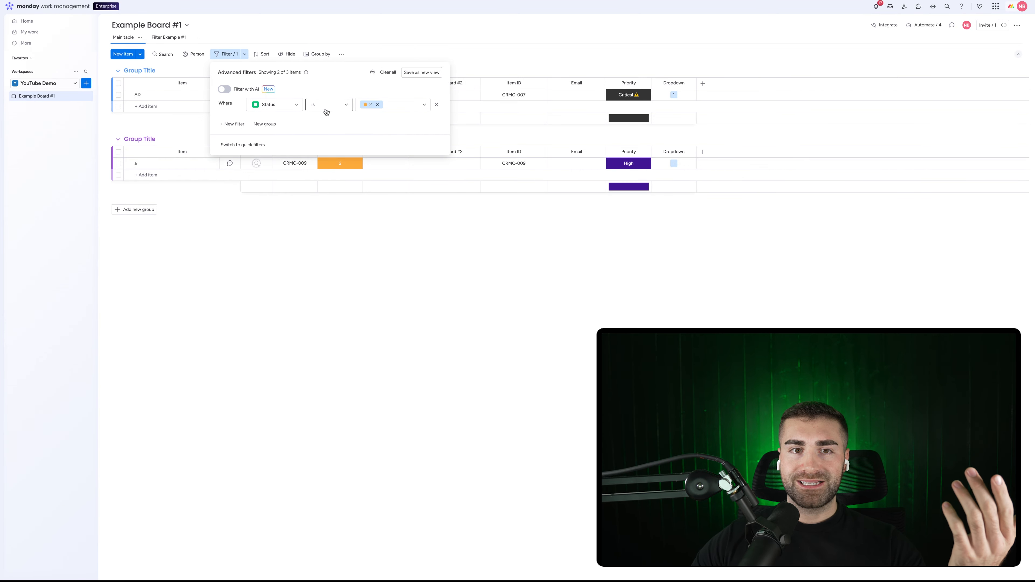
# - Add an empty second filter and a new filter group, and set the operator joining them to Or
pyautogui.click(239, 124)
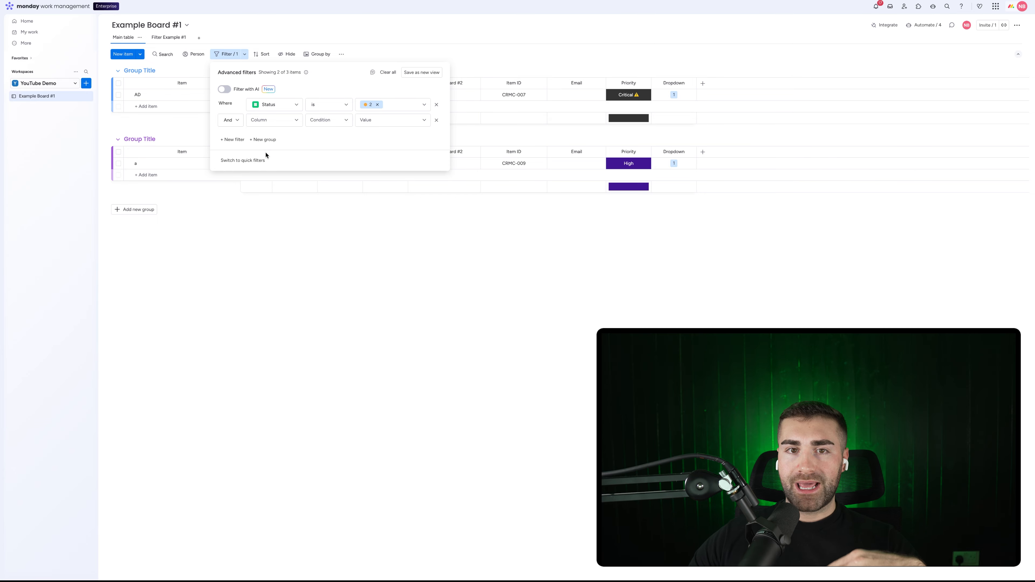
pyautogui.click(257, 140)
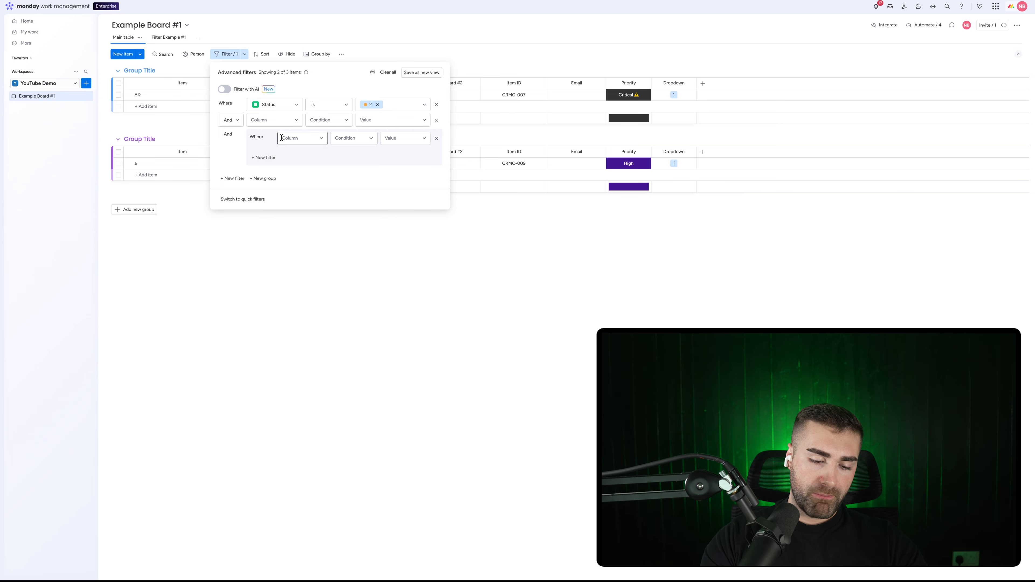
pyautogui.click(231, 120)
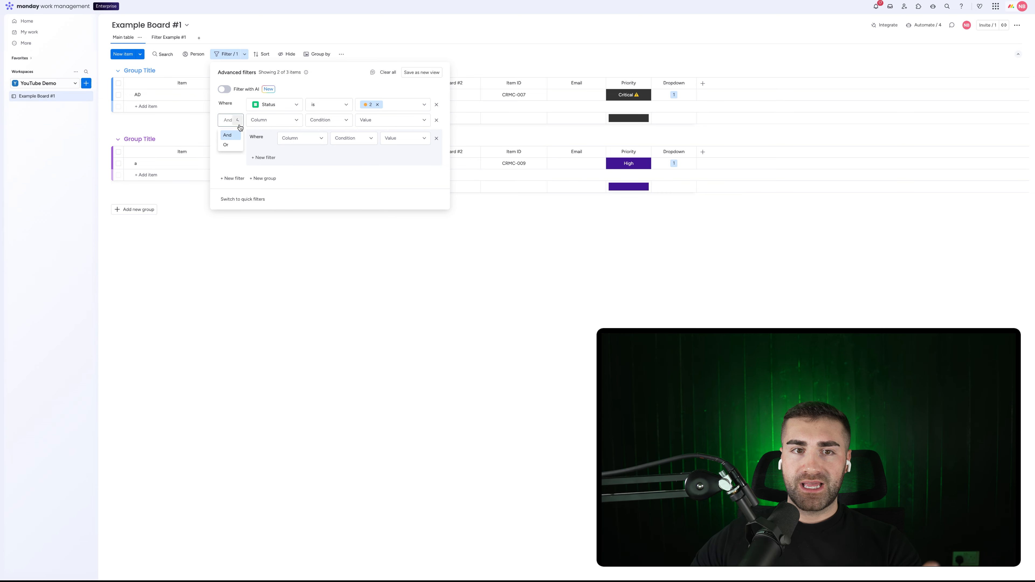
pyautogui.click(230, 145)
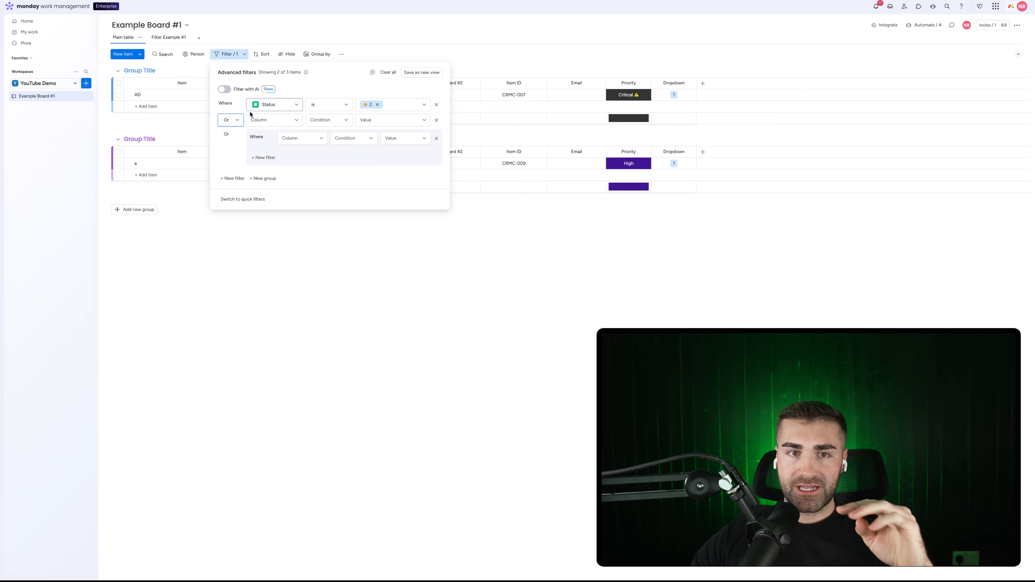
# - Remove both ungrouped filters and add a second filter group joined with Or
pyautogui.click(436, 105)
pyautogui.click(435, 106)
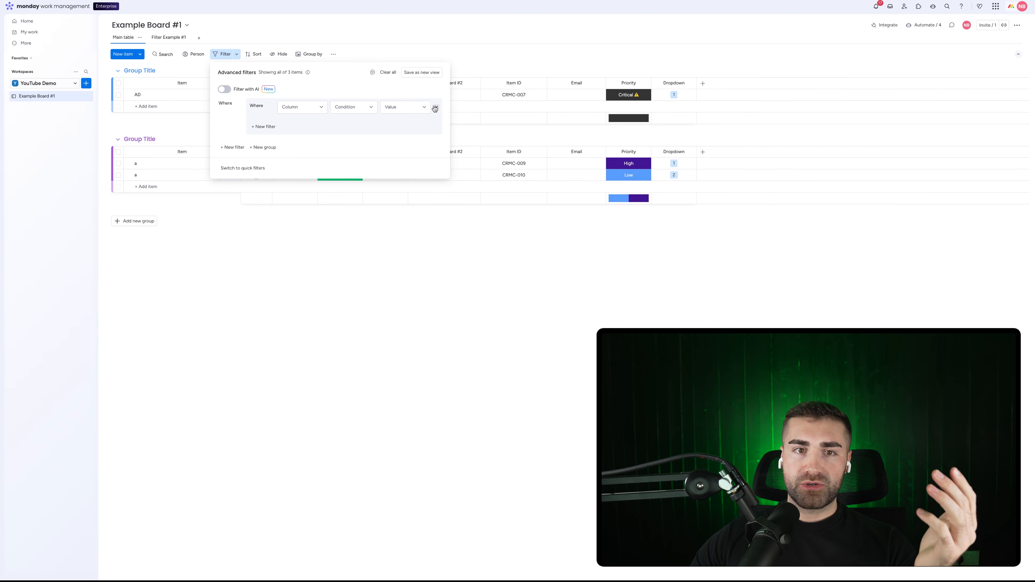
pyautogui.click(262, 147)
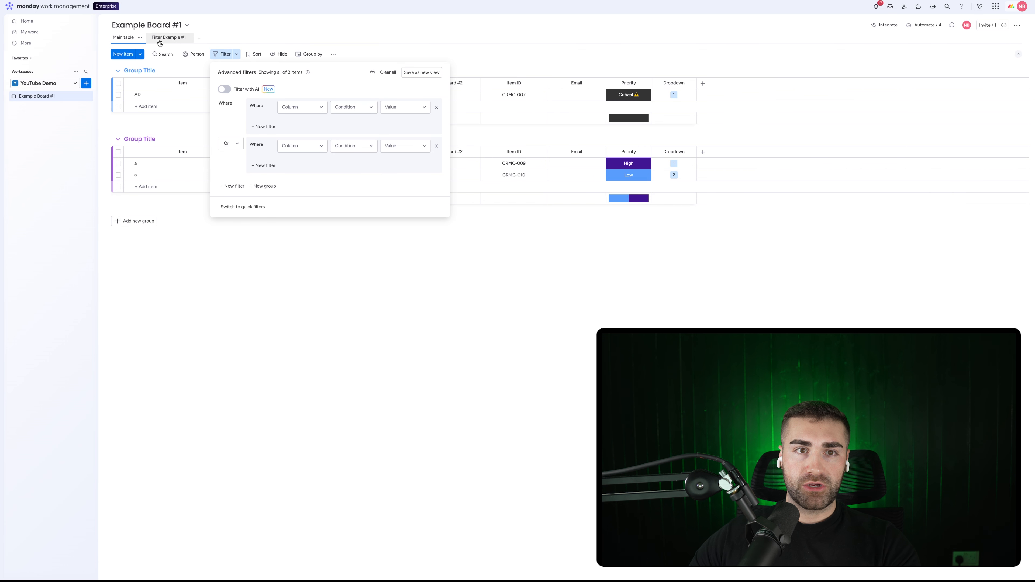
# - Reload the Main table view through Filter Example #1, start an advanced filter on the Date column and examine its available conditions
pyautogui.click(168, 38)
pyautogui.click(124, 43)
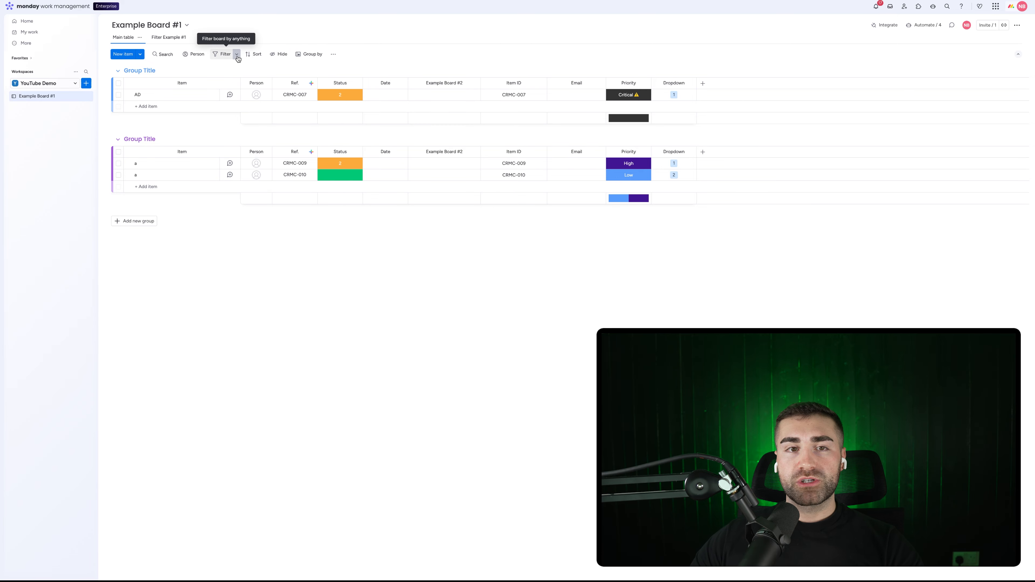
pyautogui.click(236, 54)
pyautogui.click(271, 105)
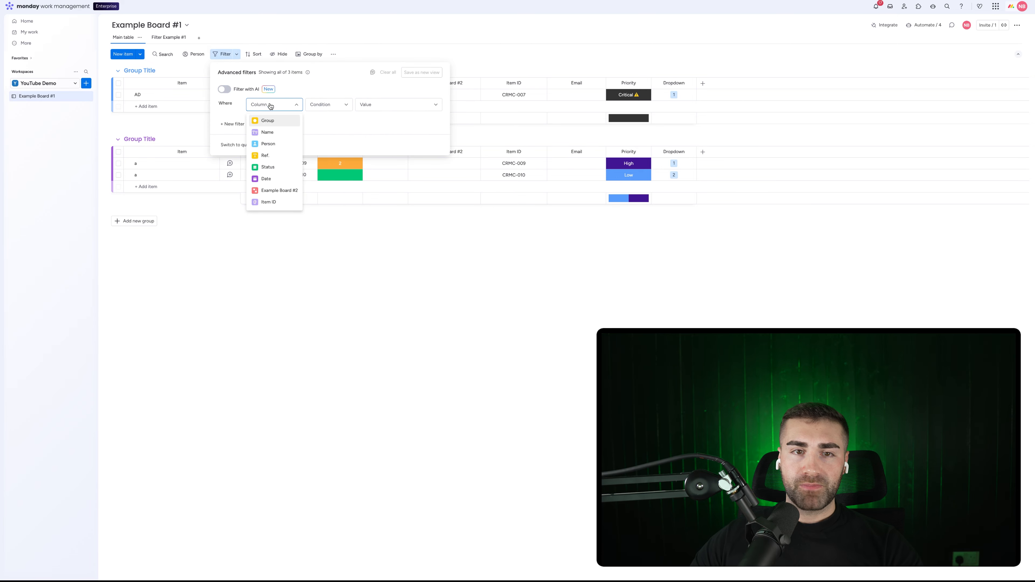
pyautogui.click(275, 178)
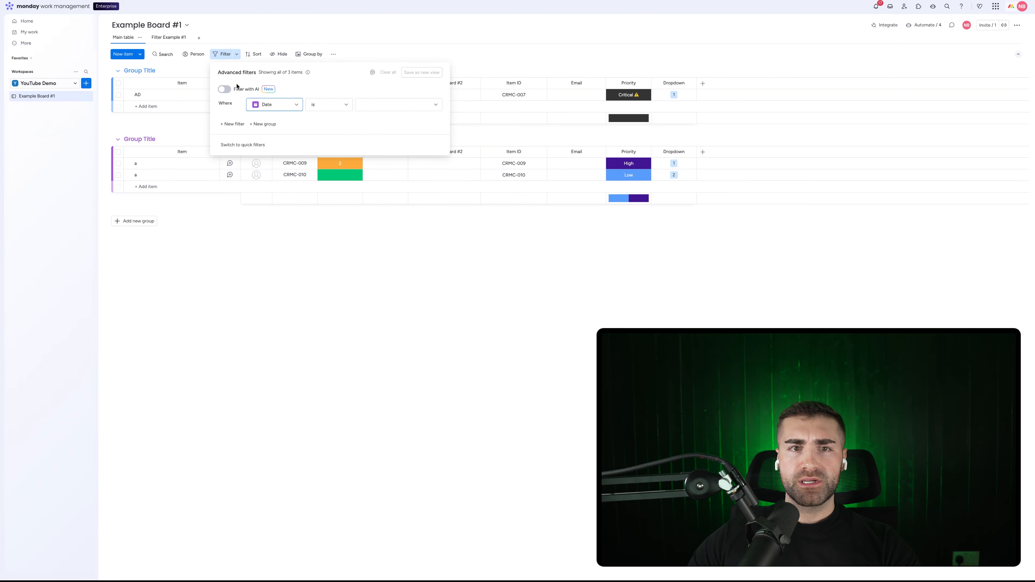
pyautogui.click(335, 106)
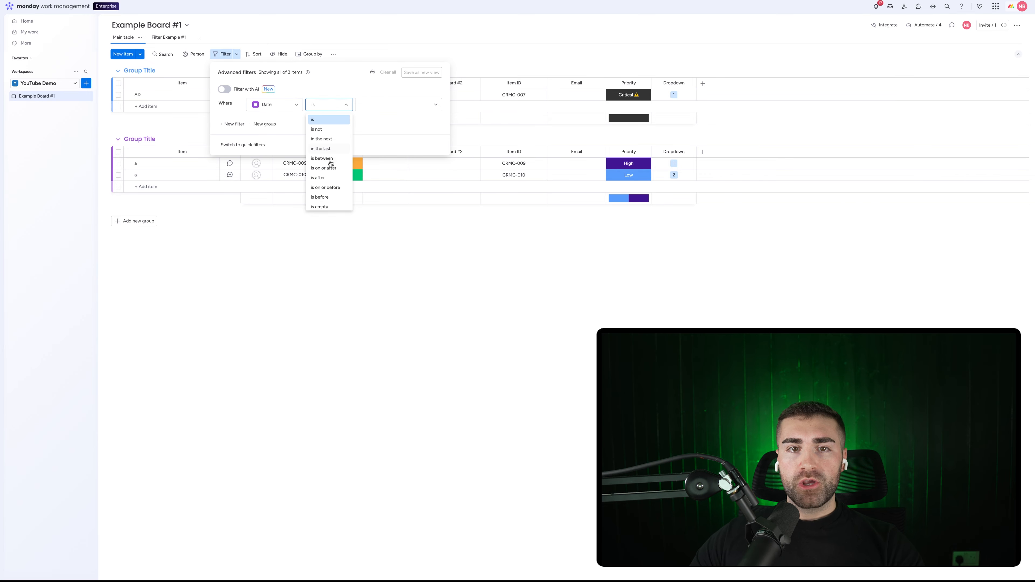
pyautogui.scroll(-2, 331, 164)
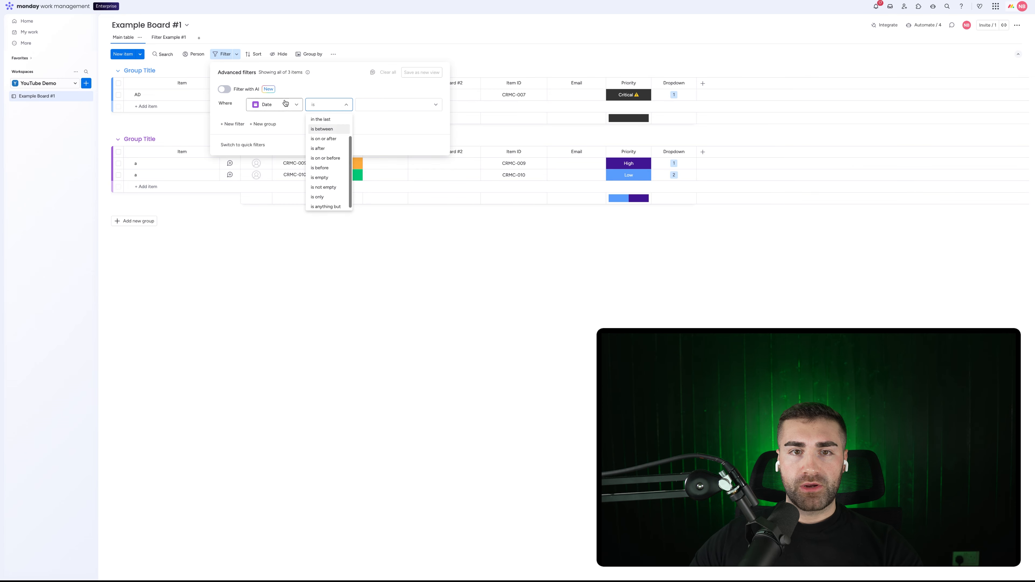
pyautogui.scroll(2, 331, 153)
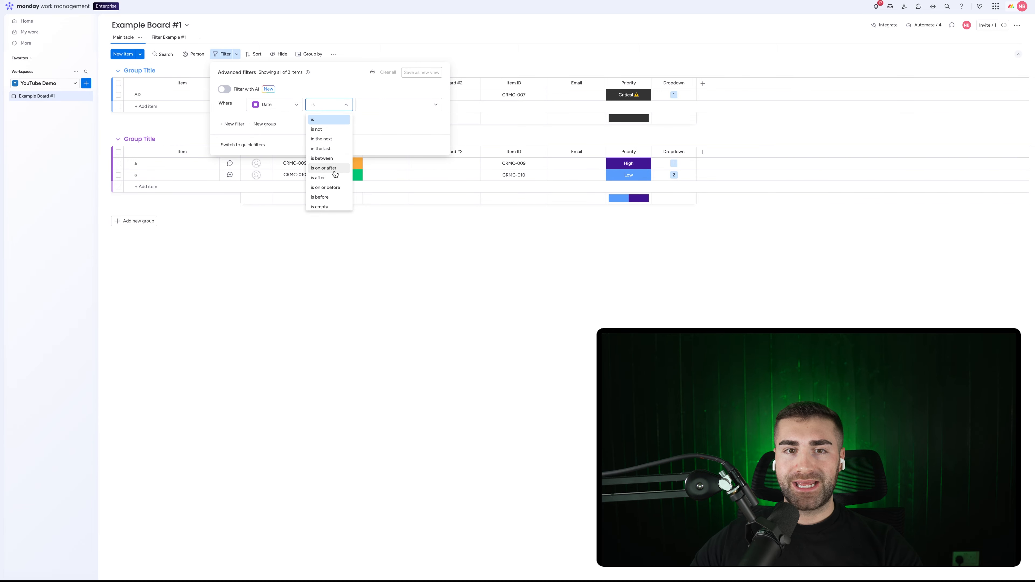
pyautogui.scroll(-1, 335, 182)
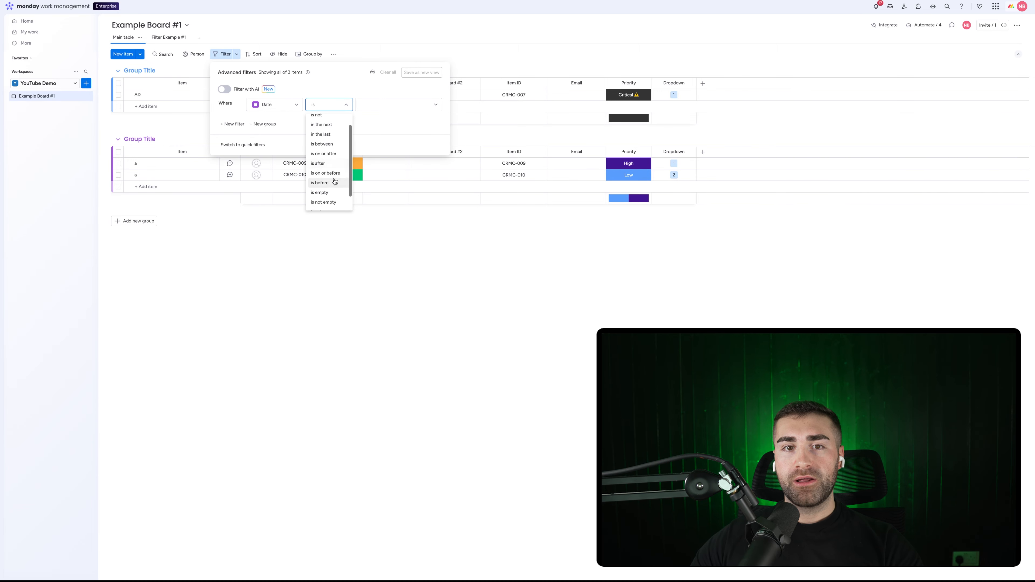
# - Change the filter column to Person and to Example Board #2, examining the conditions offered for each
pyautogui.click(288, 110)
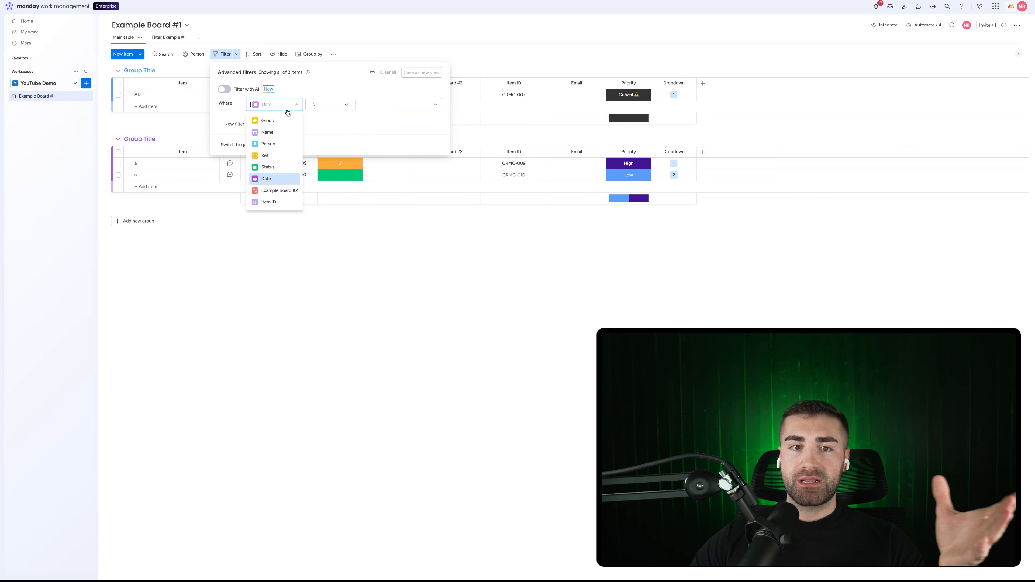
pyautogui.click(268, 144)
pyautogui.click(329, 112)
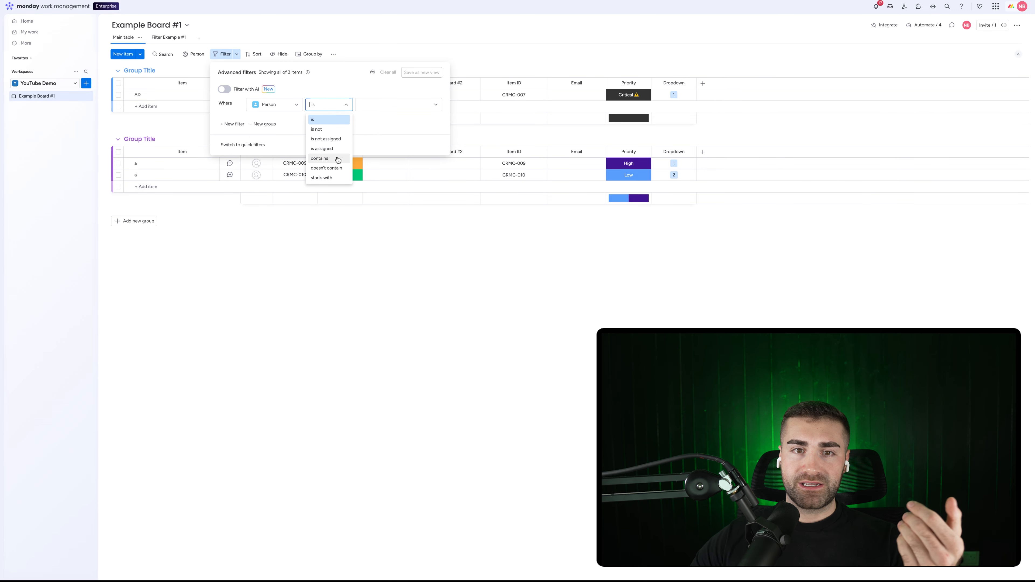
pyautogui.click(281, 104)
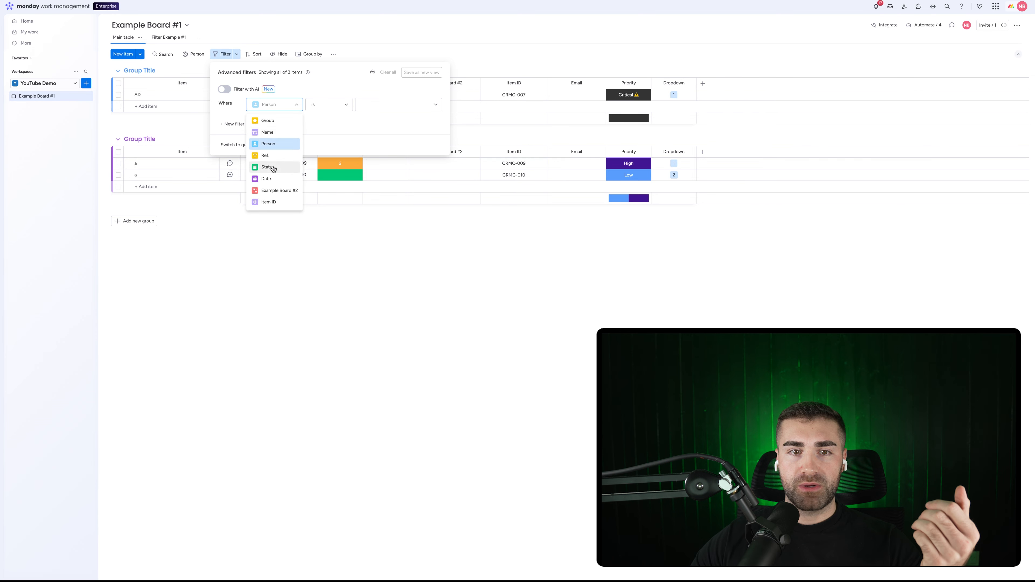
pyautogui.click(277, 157)
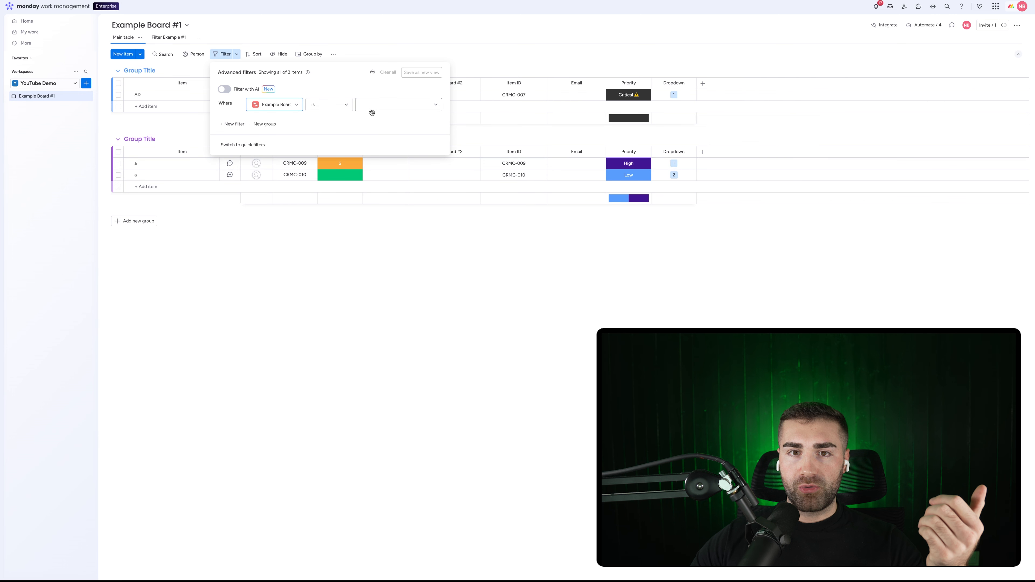
pyautogui.click(330, 105)
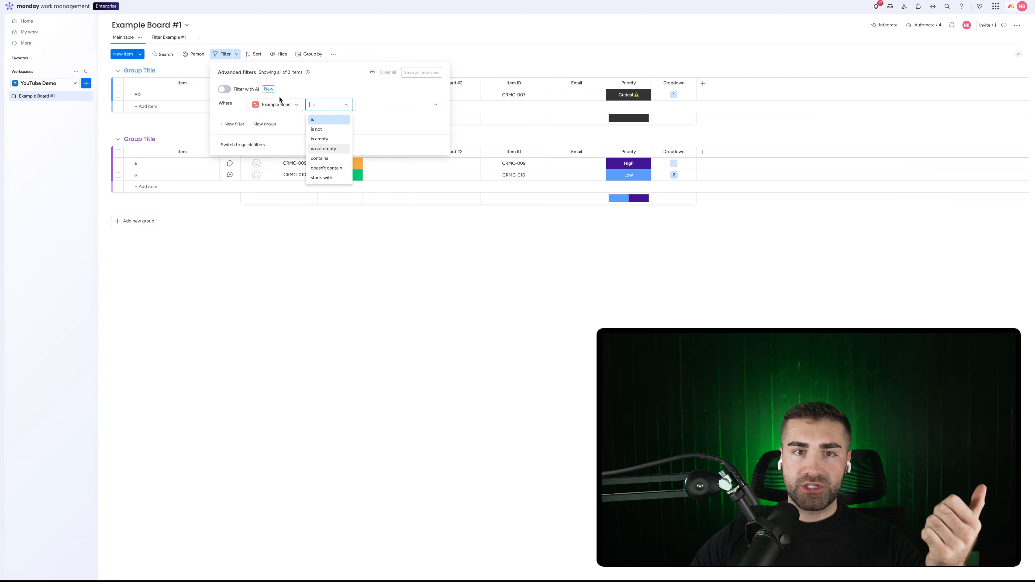
# - Change the filter column to Item ID and to Priority, examining the conditions offered for each
pyautogui.click(281, 103)
pyautogui.scroll(-1, 293, 155)
pyautogui.click(277, 169)
pyautogui.click(323, 107)
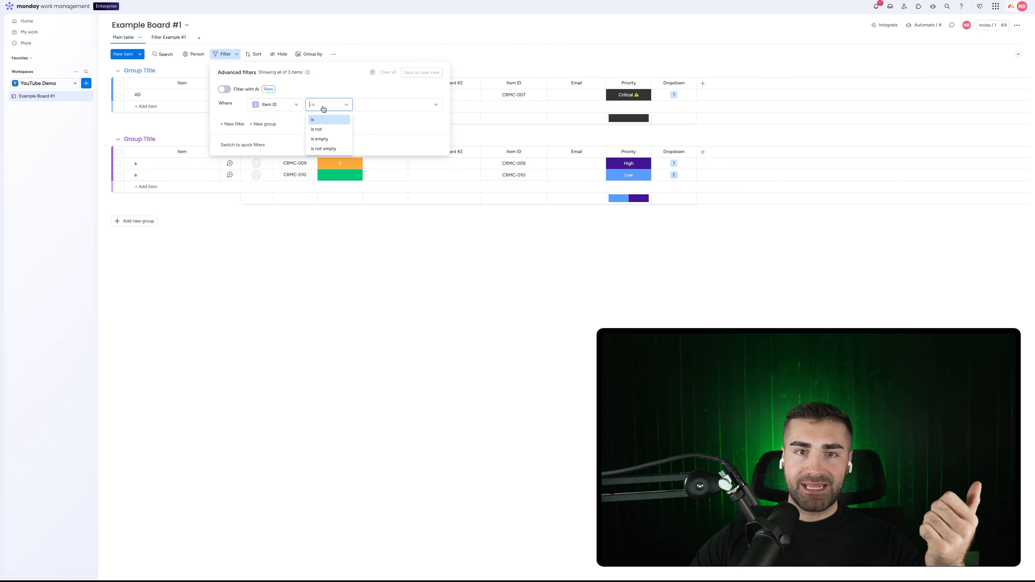
pyautogui.click(273, 103)
pyautogui.click(272, 103)
pyautogui.scroll(-2, 281, 195)
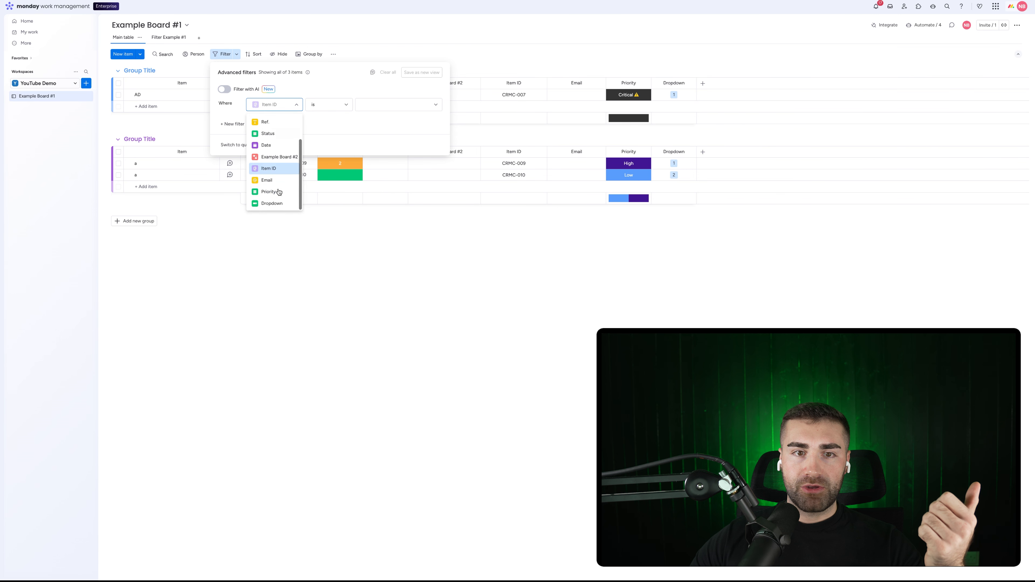
pyautogui.click(279, 190)
pyautogui.click(326, 104)
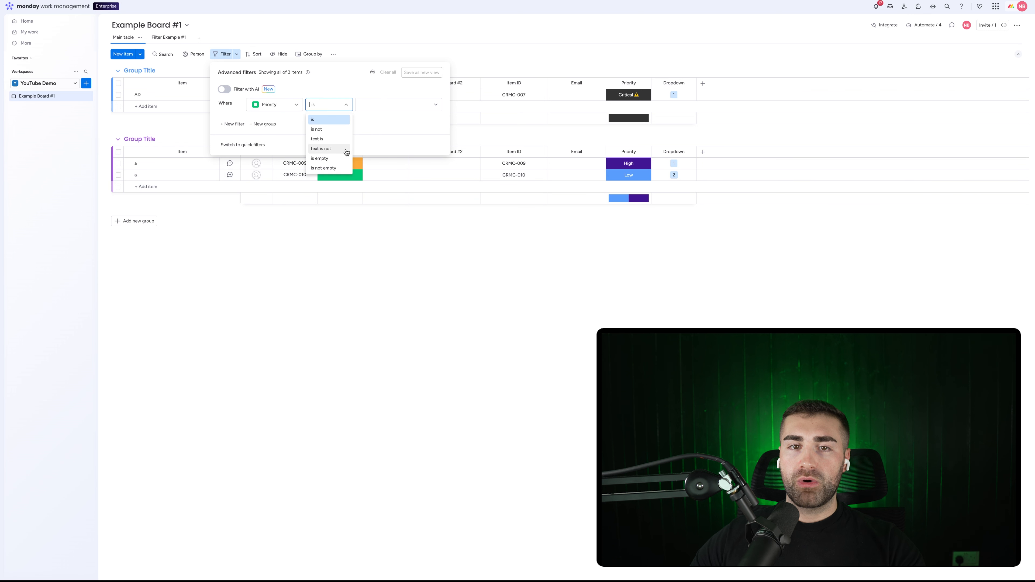
pyautogui.click(295, 106)
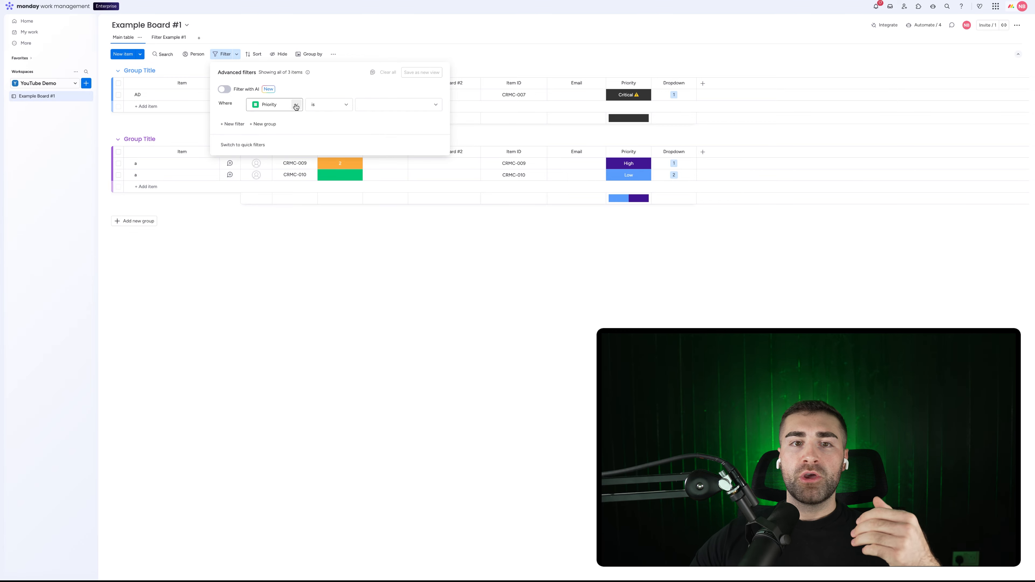
# - Examine the columns available for filtering and the conditions offered for the Priority column
pyautogui.click(295, 107)
pyautogui.scroll(2, 287, 157)
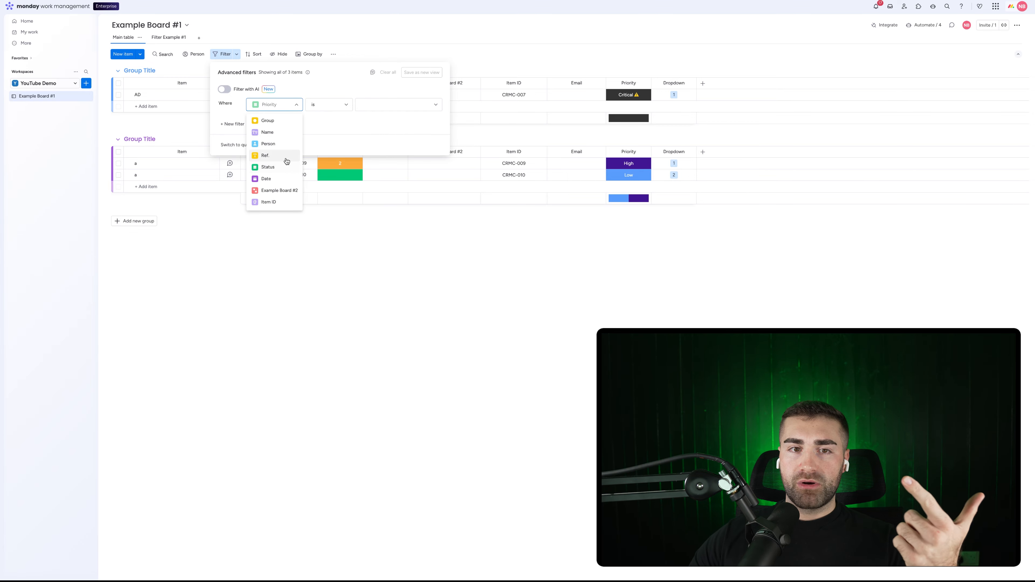
pyautogui.click(323, 109)
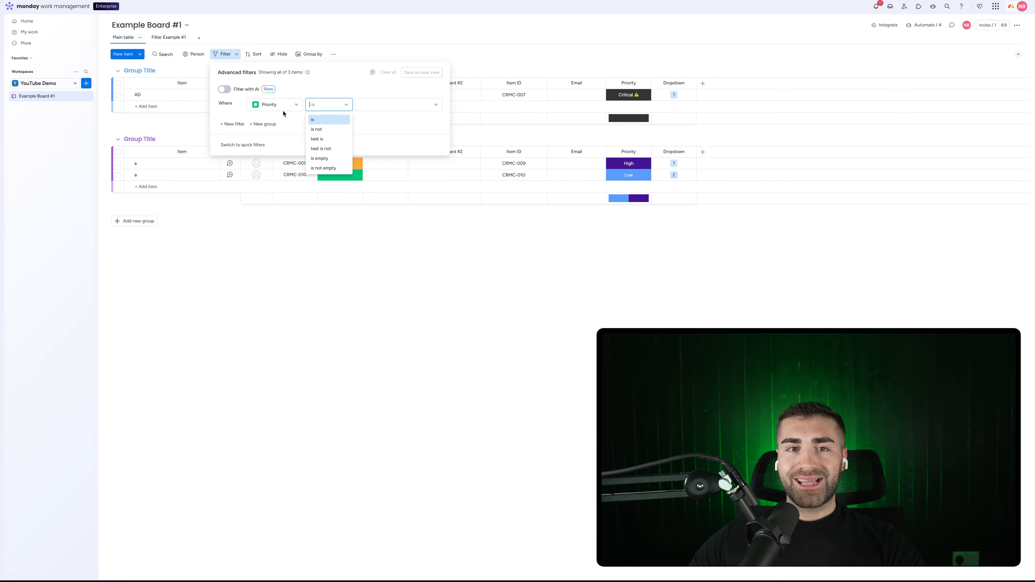
# - Change the filter column to Date with the condition "is between" and examine the other date conditions
pyautogui.click(291, 107)
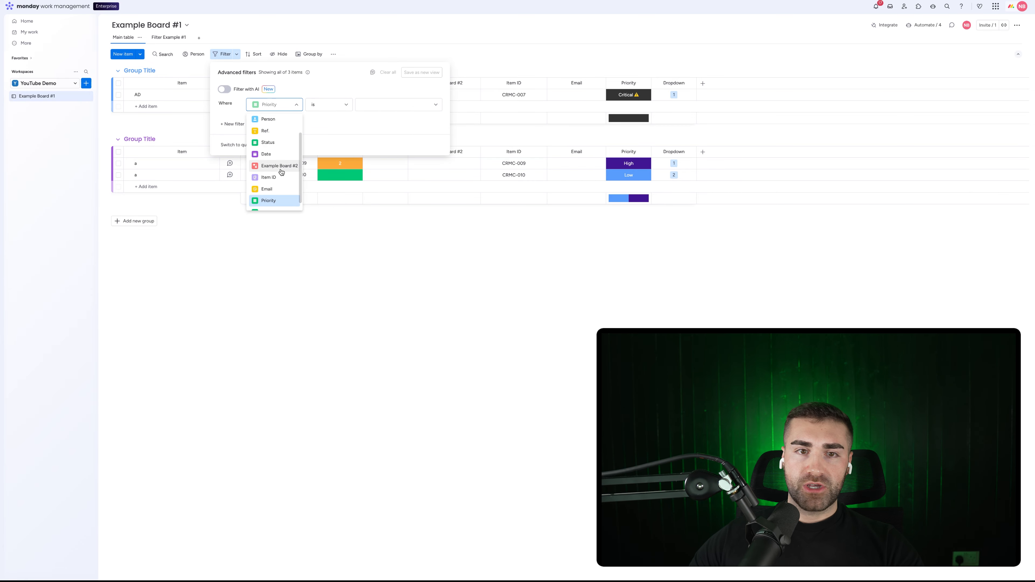
pyautogui.click(265, 149)
pyautogui.click(342, 106)
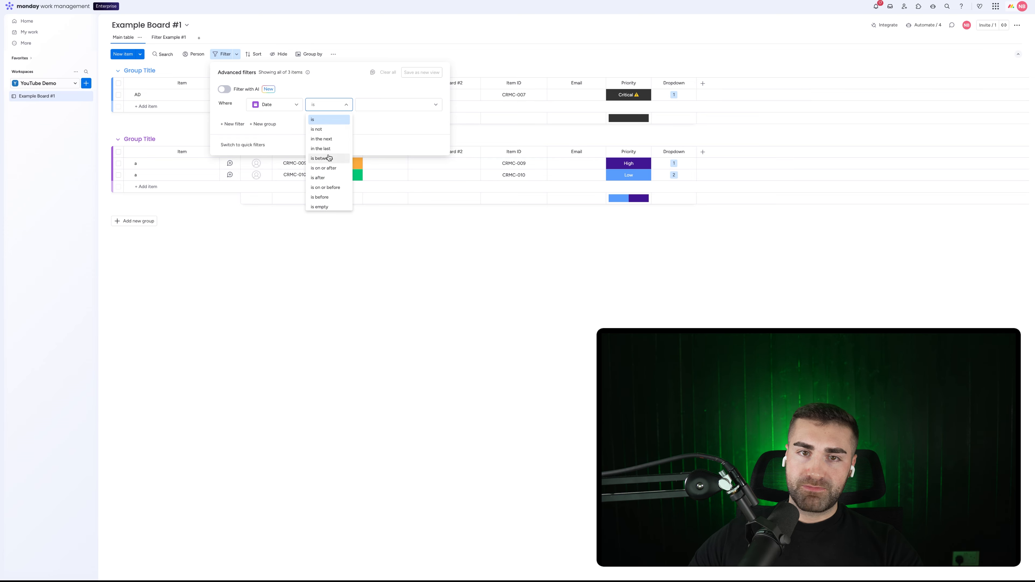
pyautogui.click(329, 158)
pyautogui.click(338, 105)
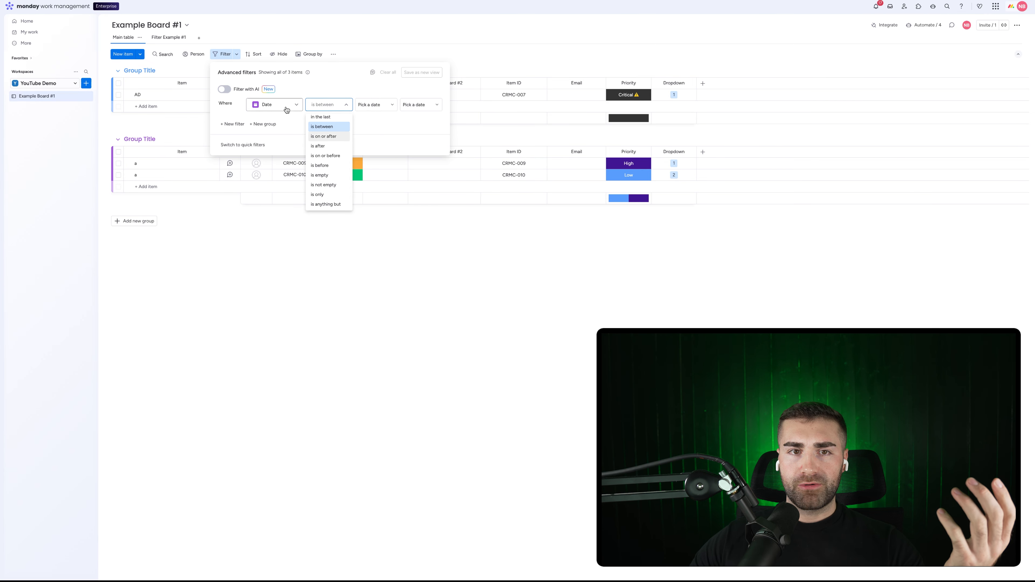
# - Turn on Filter with AI and start the prompt "show me all the records where the priority is critical and the dropdown is 1"
pyautogui.click(225, 89)
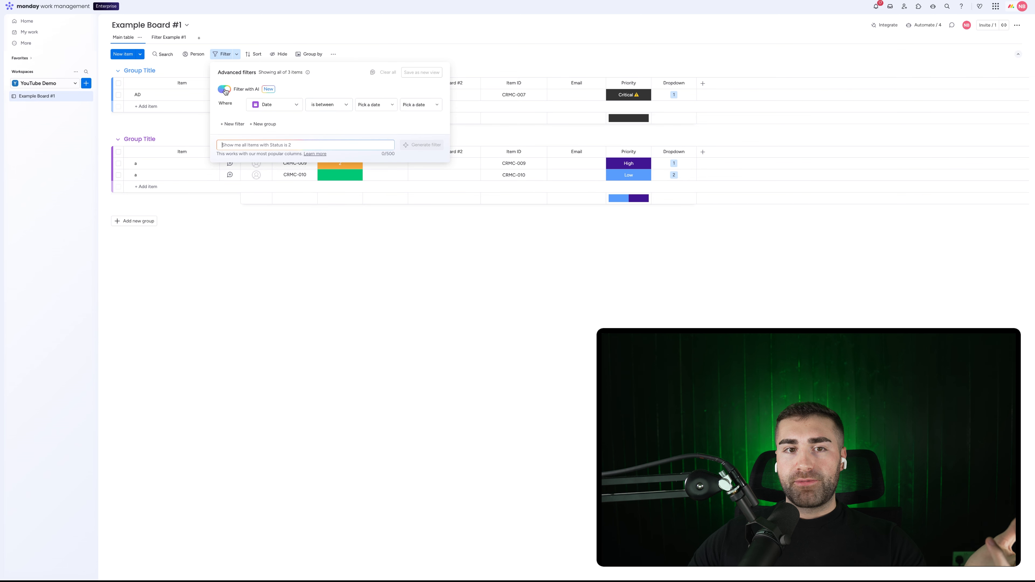
pyautogui.click(258, 146)
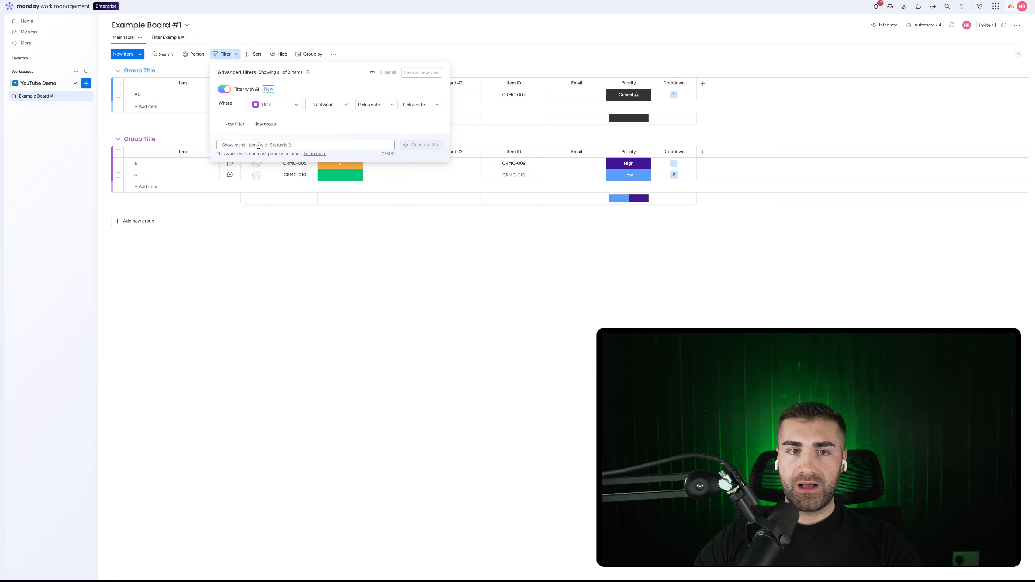
pyautogui.write('show me all the')
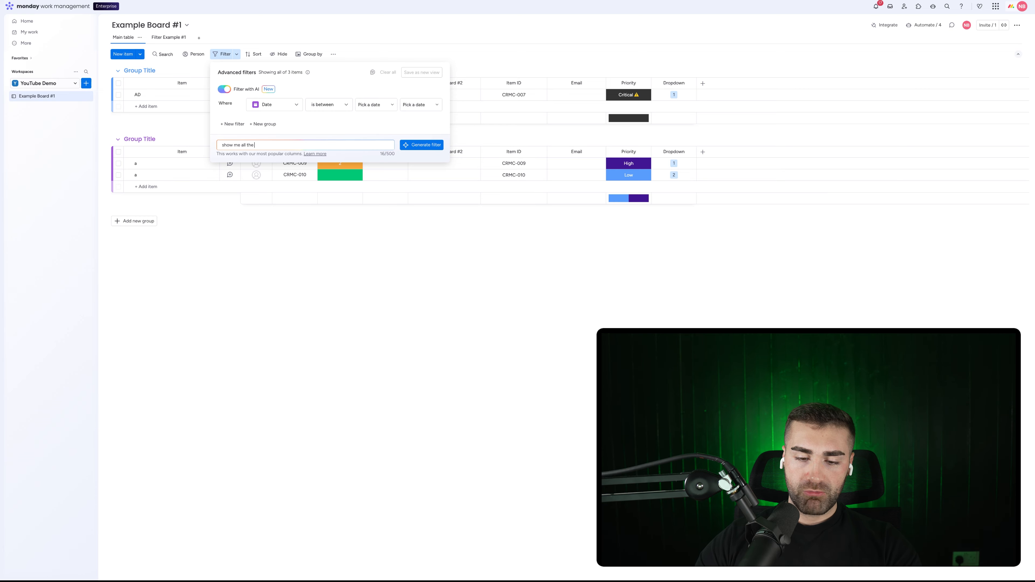
pyautogui.write(' records where the priority is critical and the dropdown is 1')
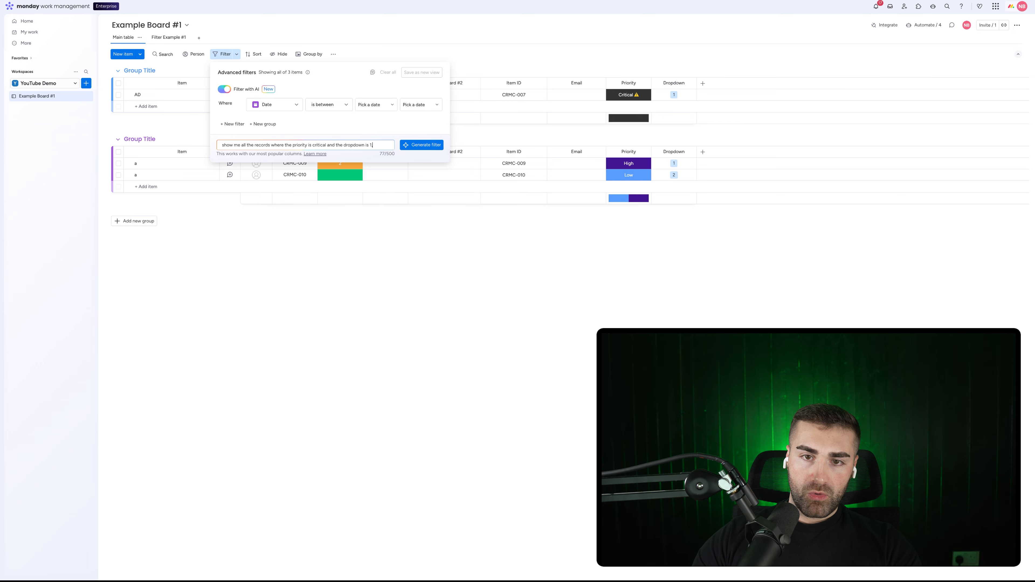
# - Extend the AI prompt with ", or show me where the dropdown is equal to 2" and generate the filter
pyautogui.write('me')
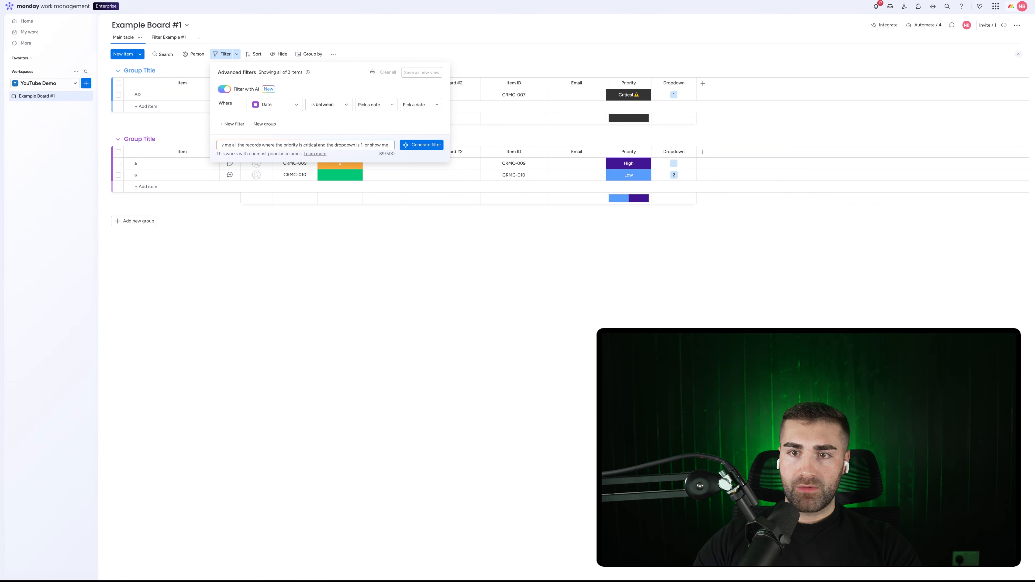
pyautogui.write(' where the dr')
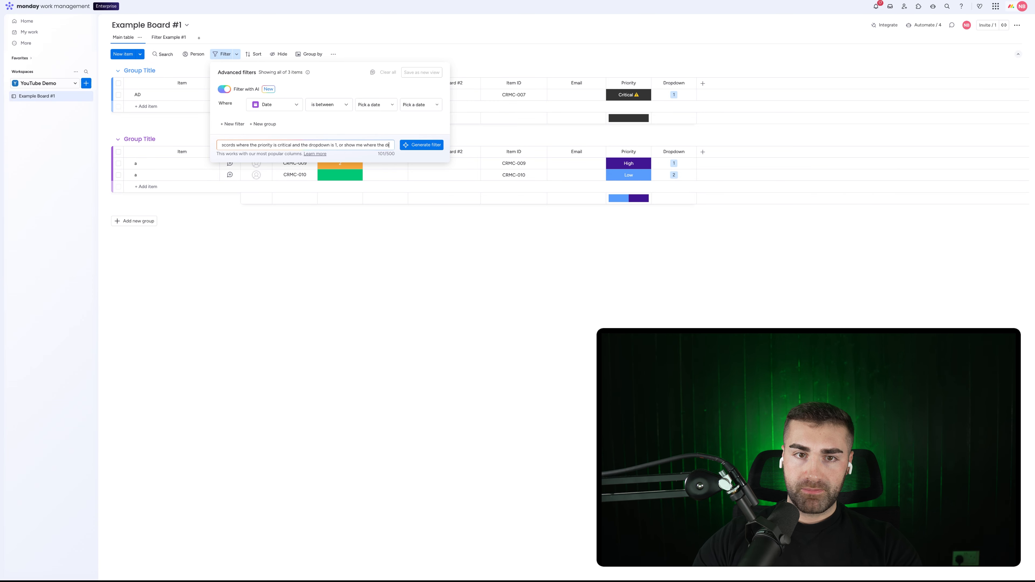
pyautogui.write('opdown is equal to 2')
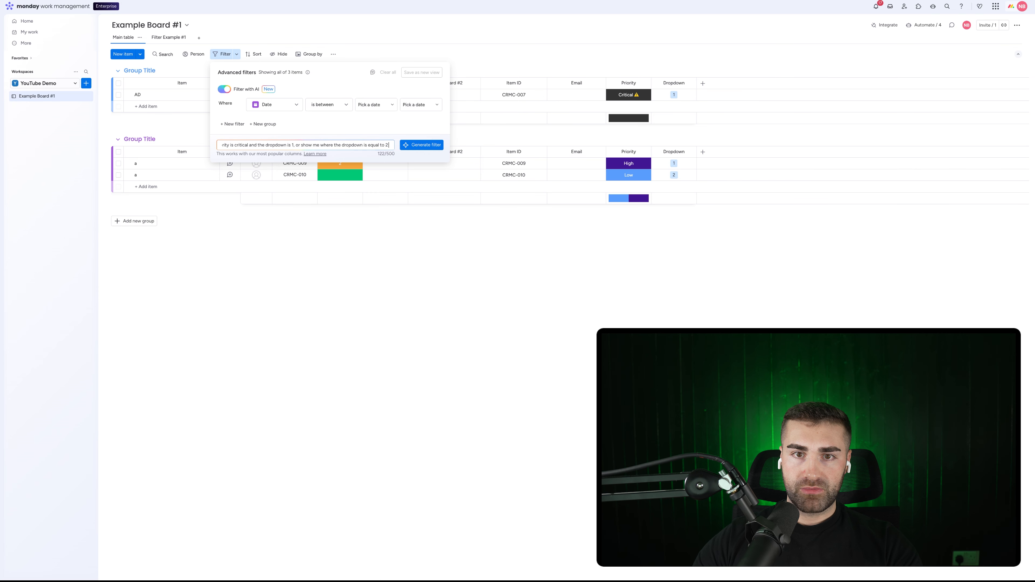
pyautogui.press('BackSpace')
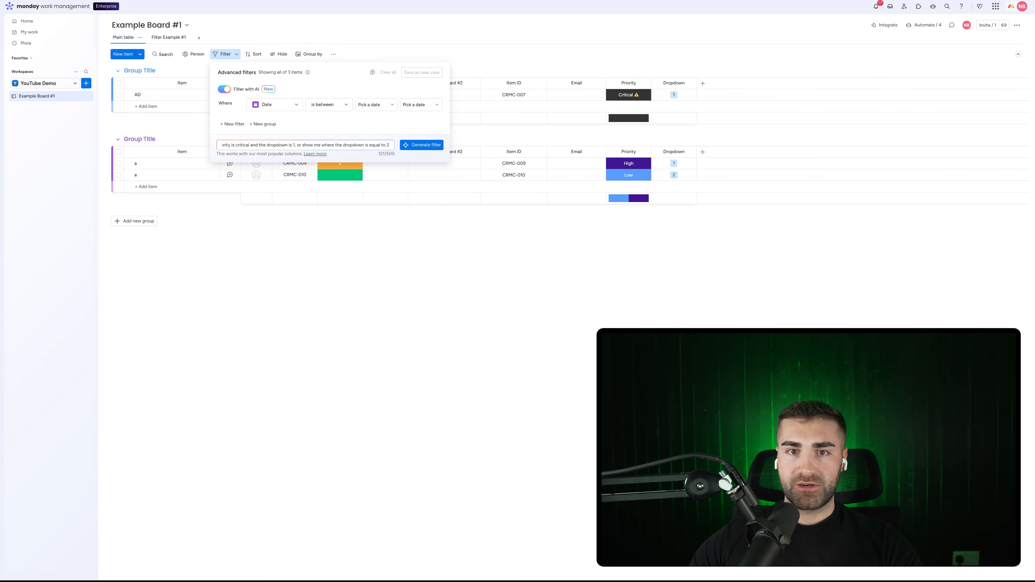
pyautogui.click(407, 144)
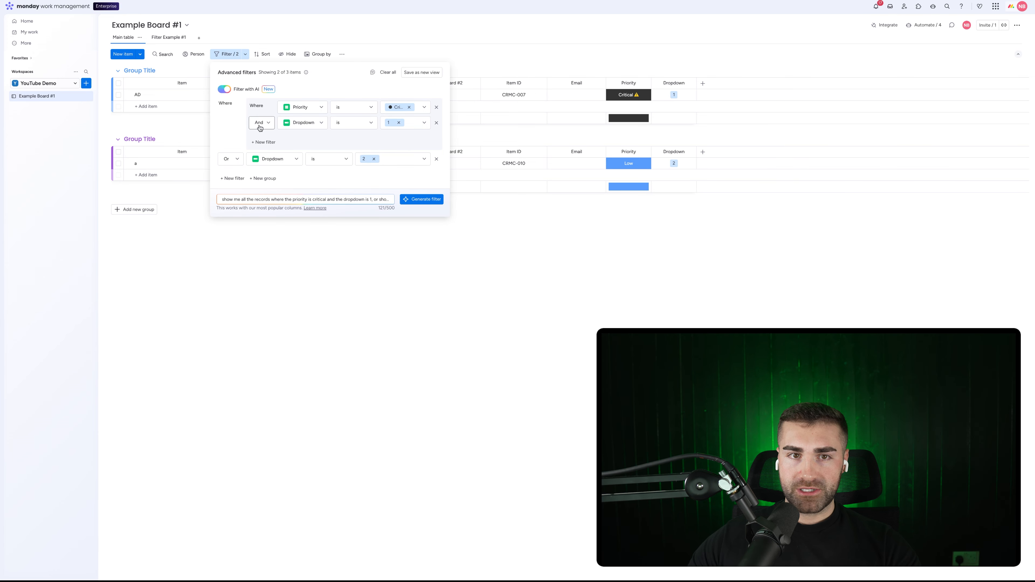
# - Replace the ungrouped Dropdown filter with an Or group where Dropdown is 2, and save the filters as a new view
pyautogui.click(436, 160)
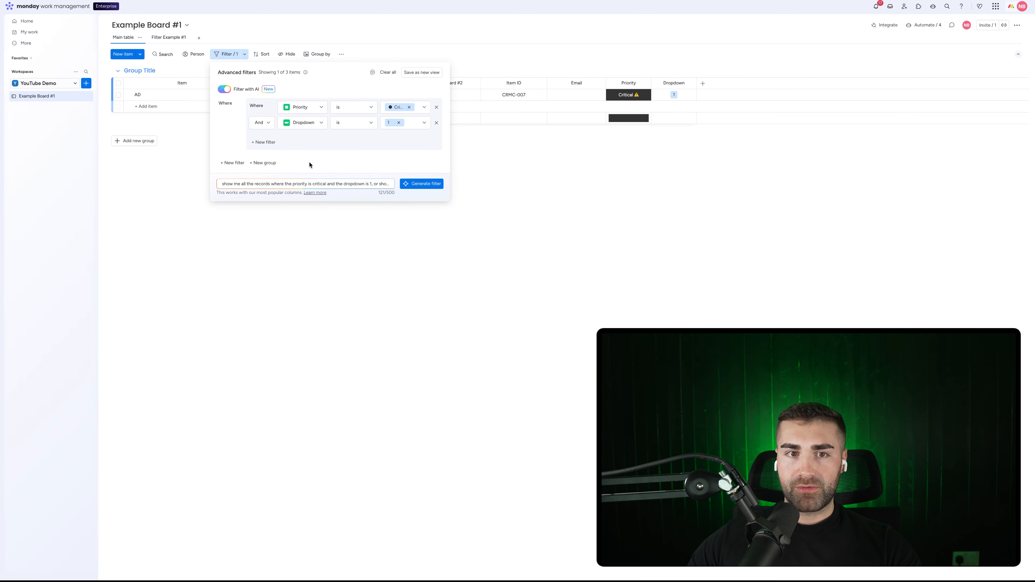
pyautogui.click(259, 165)
pyautogui.click(301, 164)
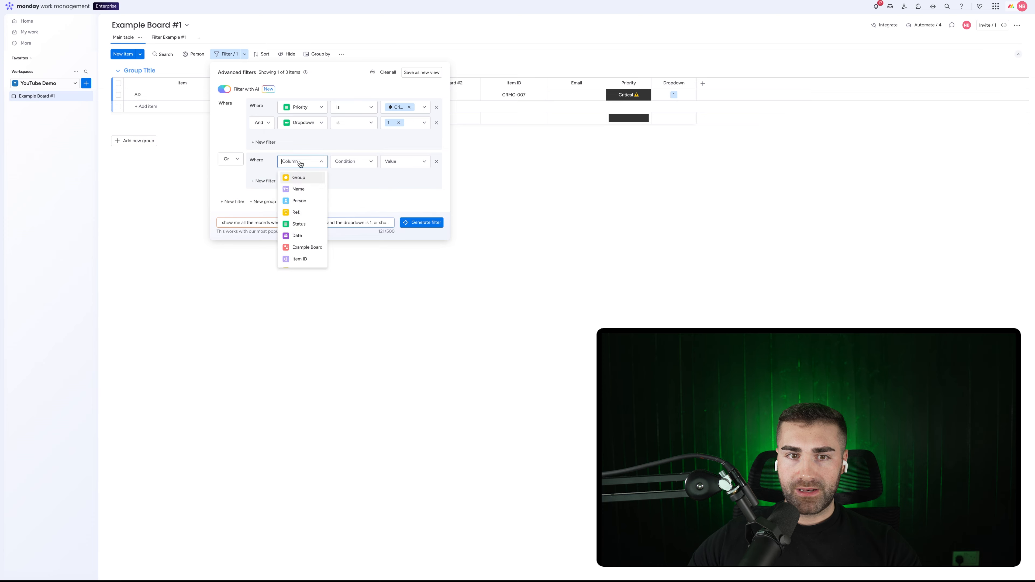
pyautogui.scroll(-5, 300, 196)
pyautogui.click(300, 261)
pyautogui.click(405, 162)
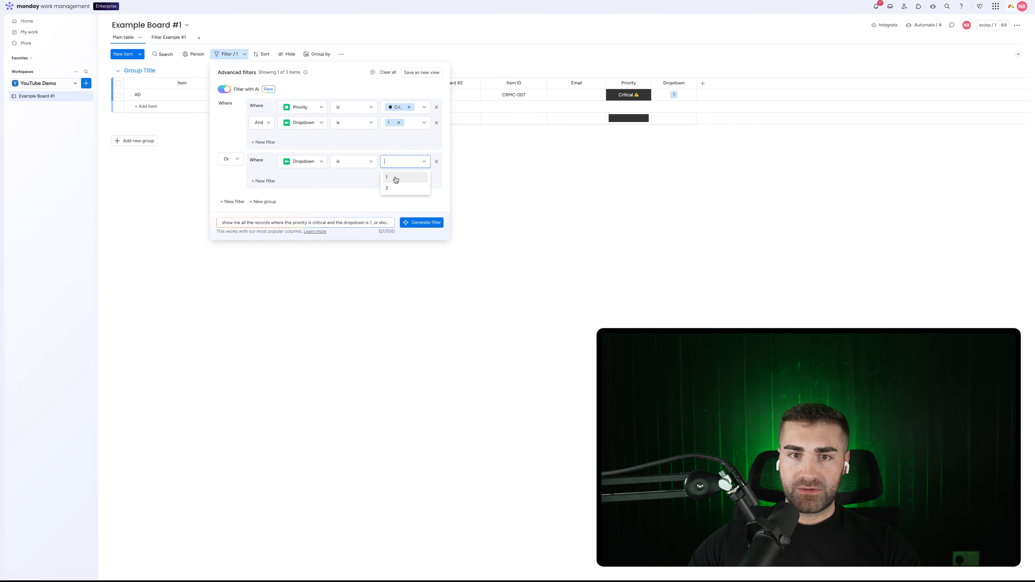
pyautogui.click(391, 190)
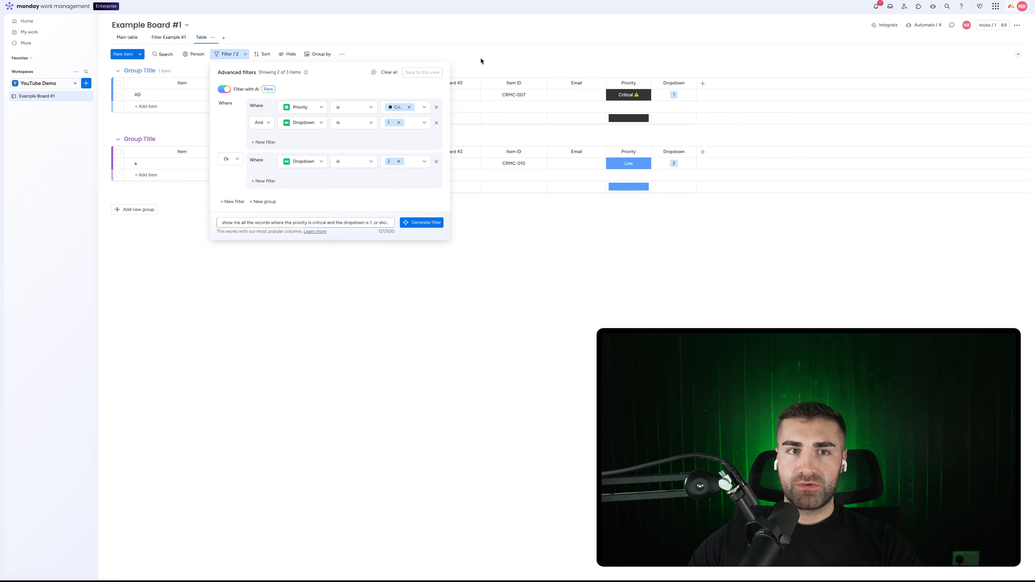
pyautogui.click(440, 72)
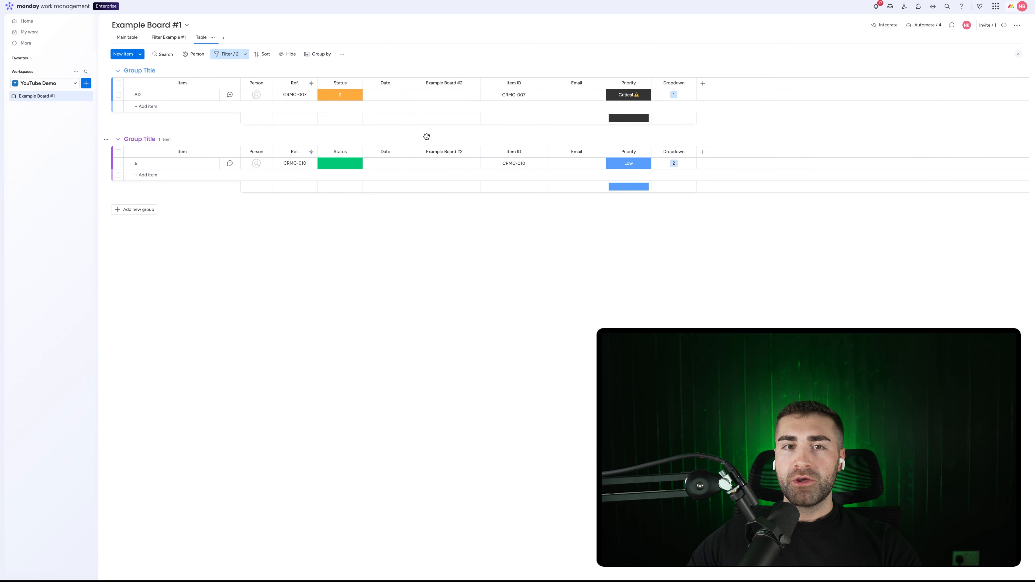